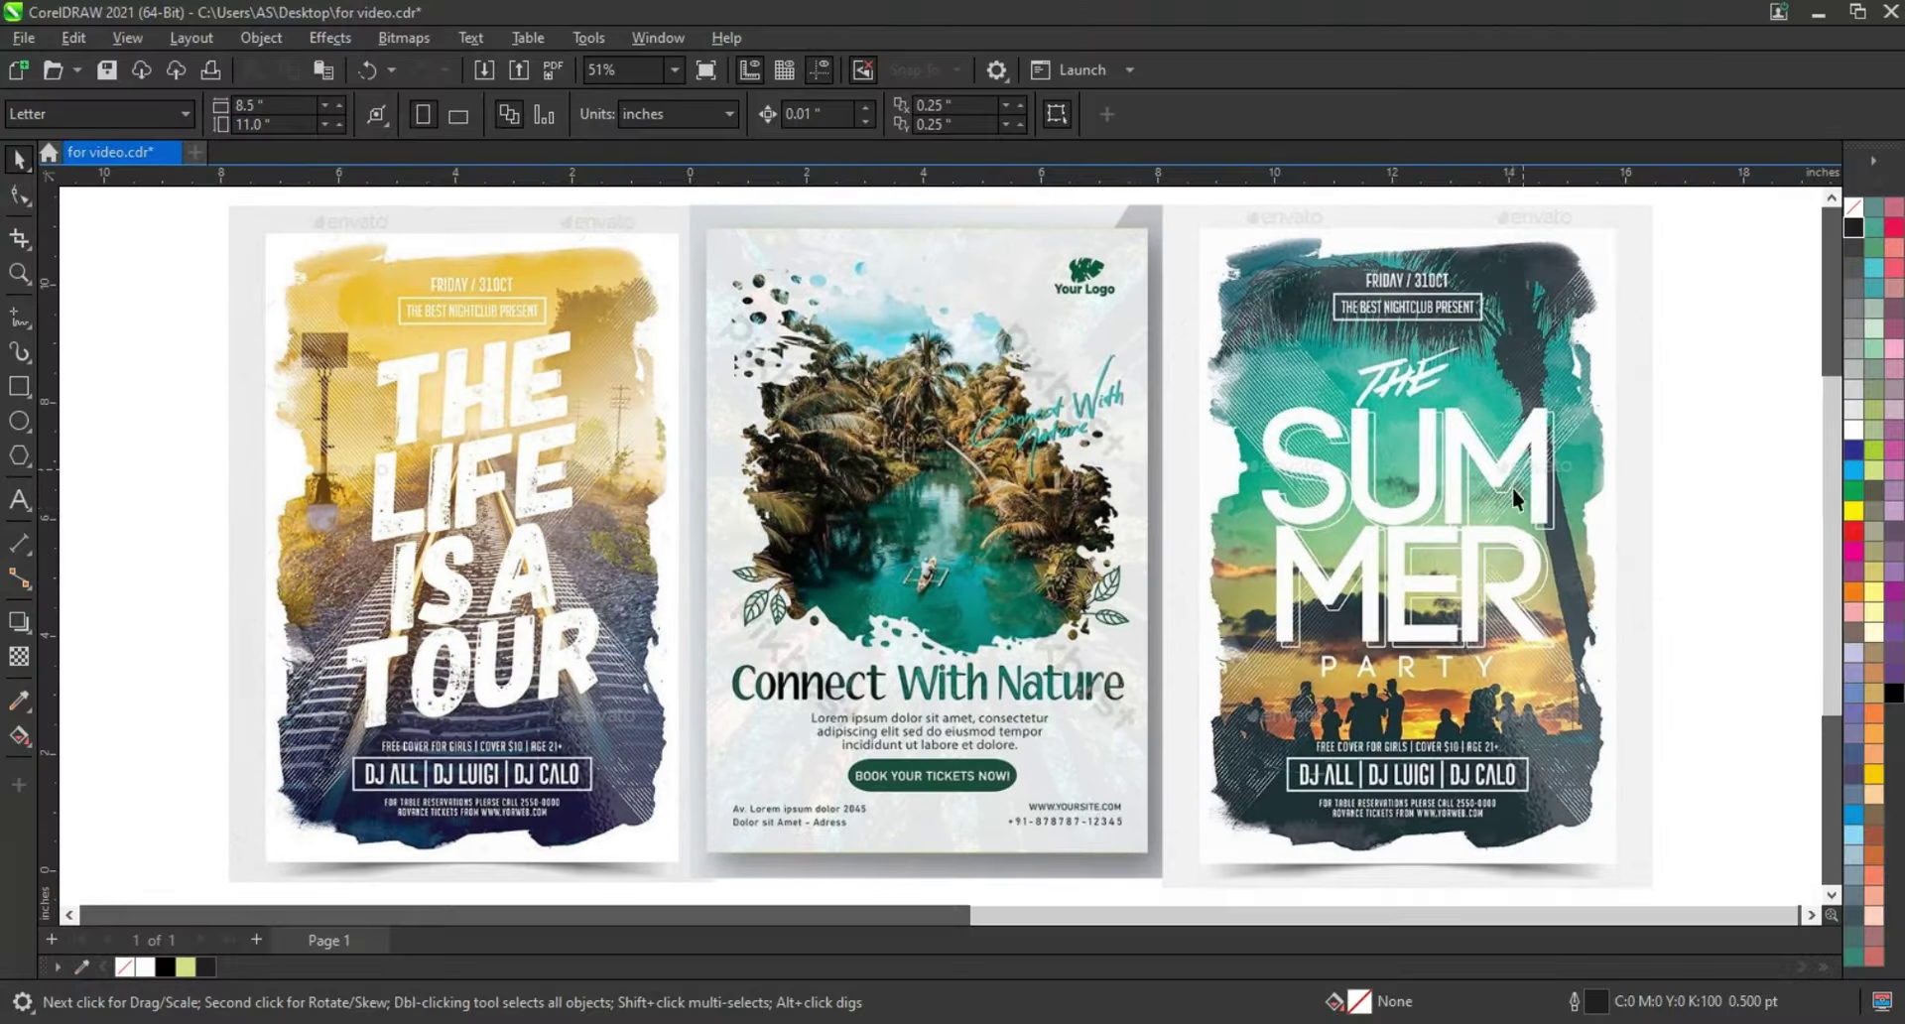
Move both road photos and the 'THE LIFE IS A TOUR' title to the canvas's far left, then zoom on the empty area
scroll(1516, 508, "down", 2)
scroll(1520, 528, "down", 1)
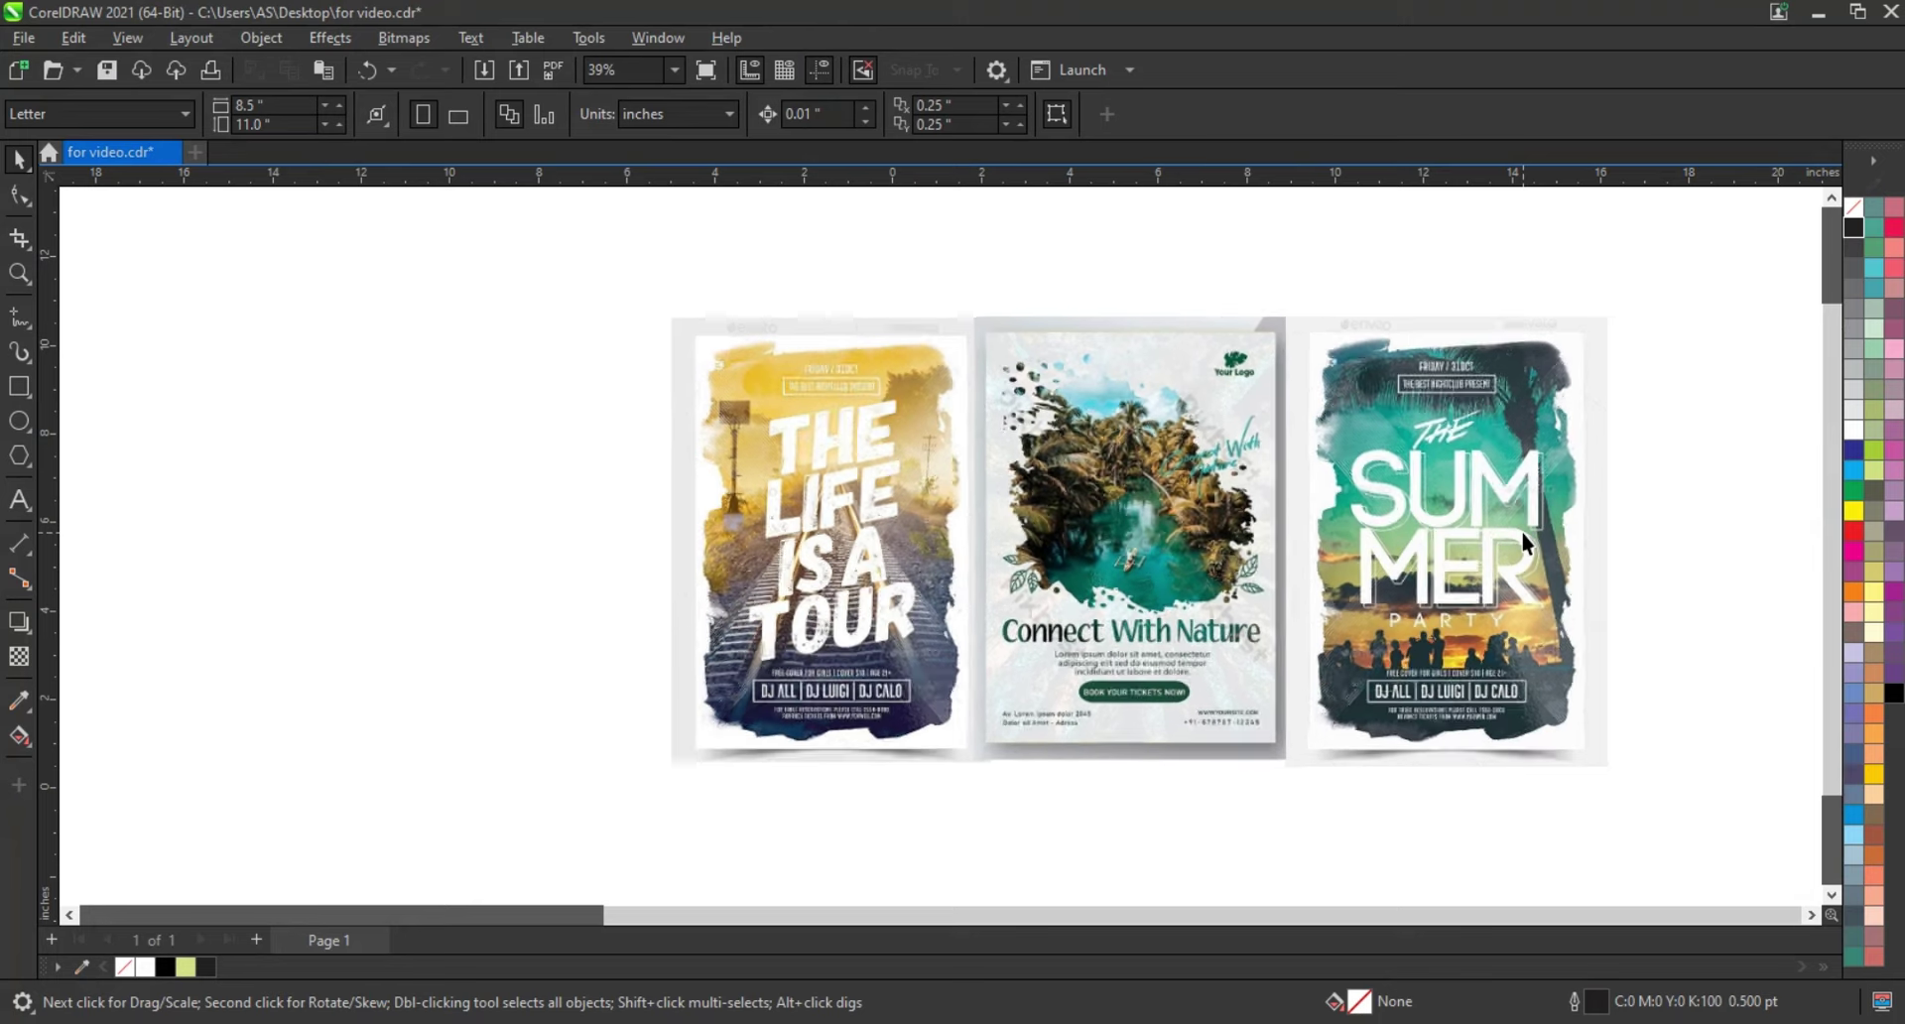
scroll(1520, 528, "down", 2)
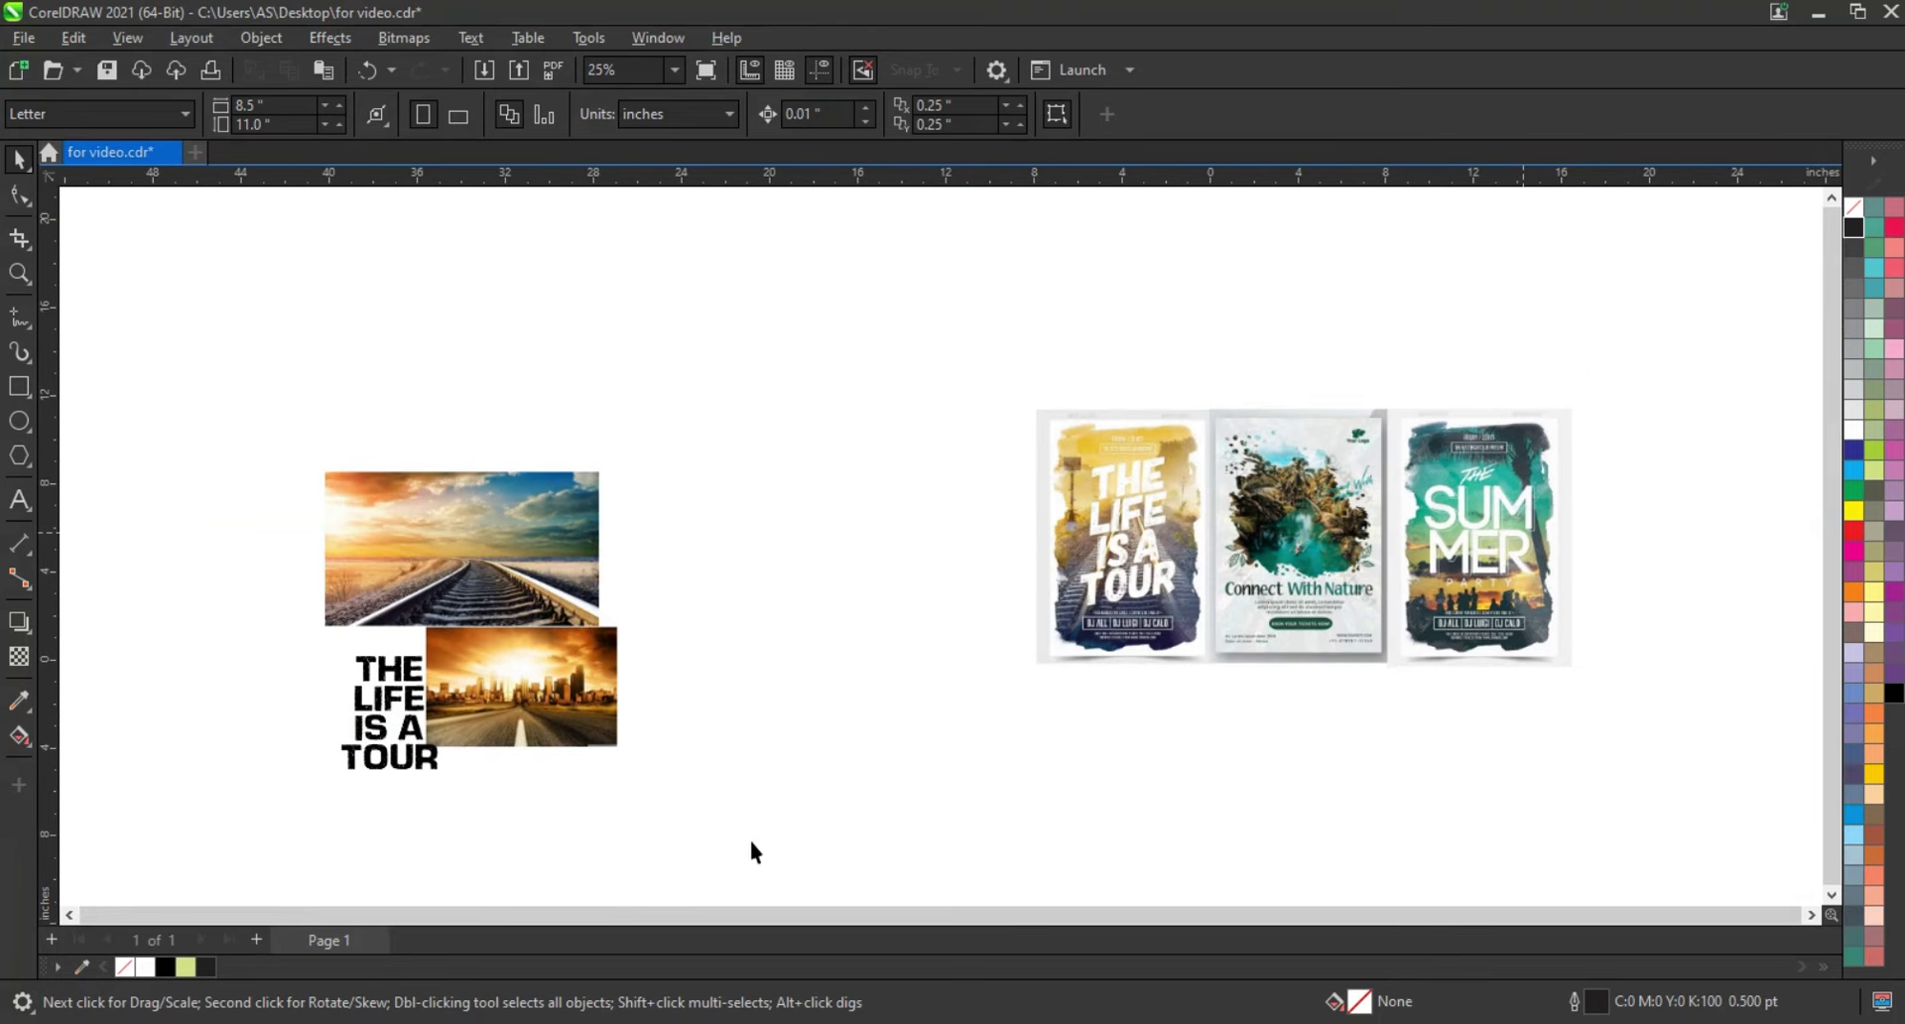
key("ctrl+a")
left_click_drag(553, 700, 292, 612)
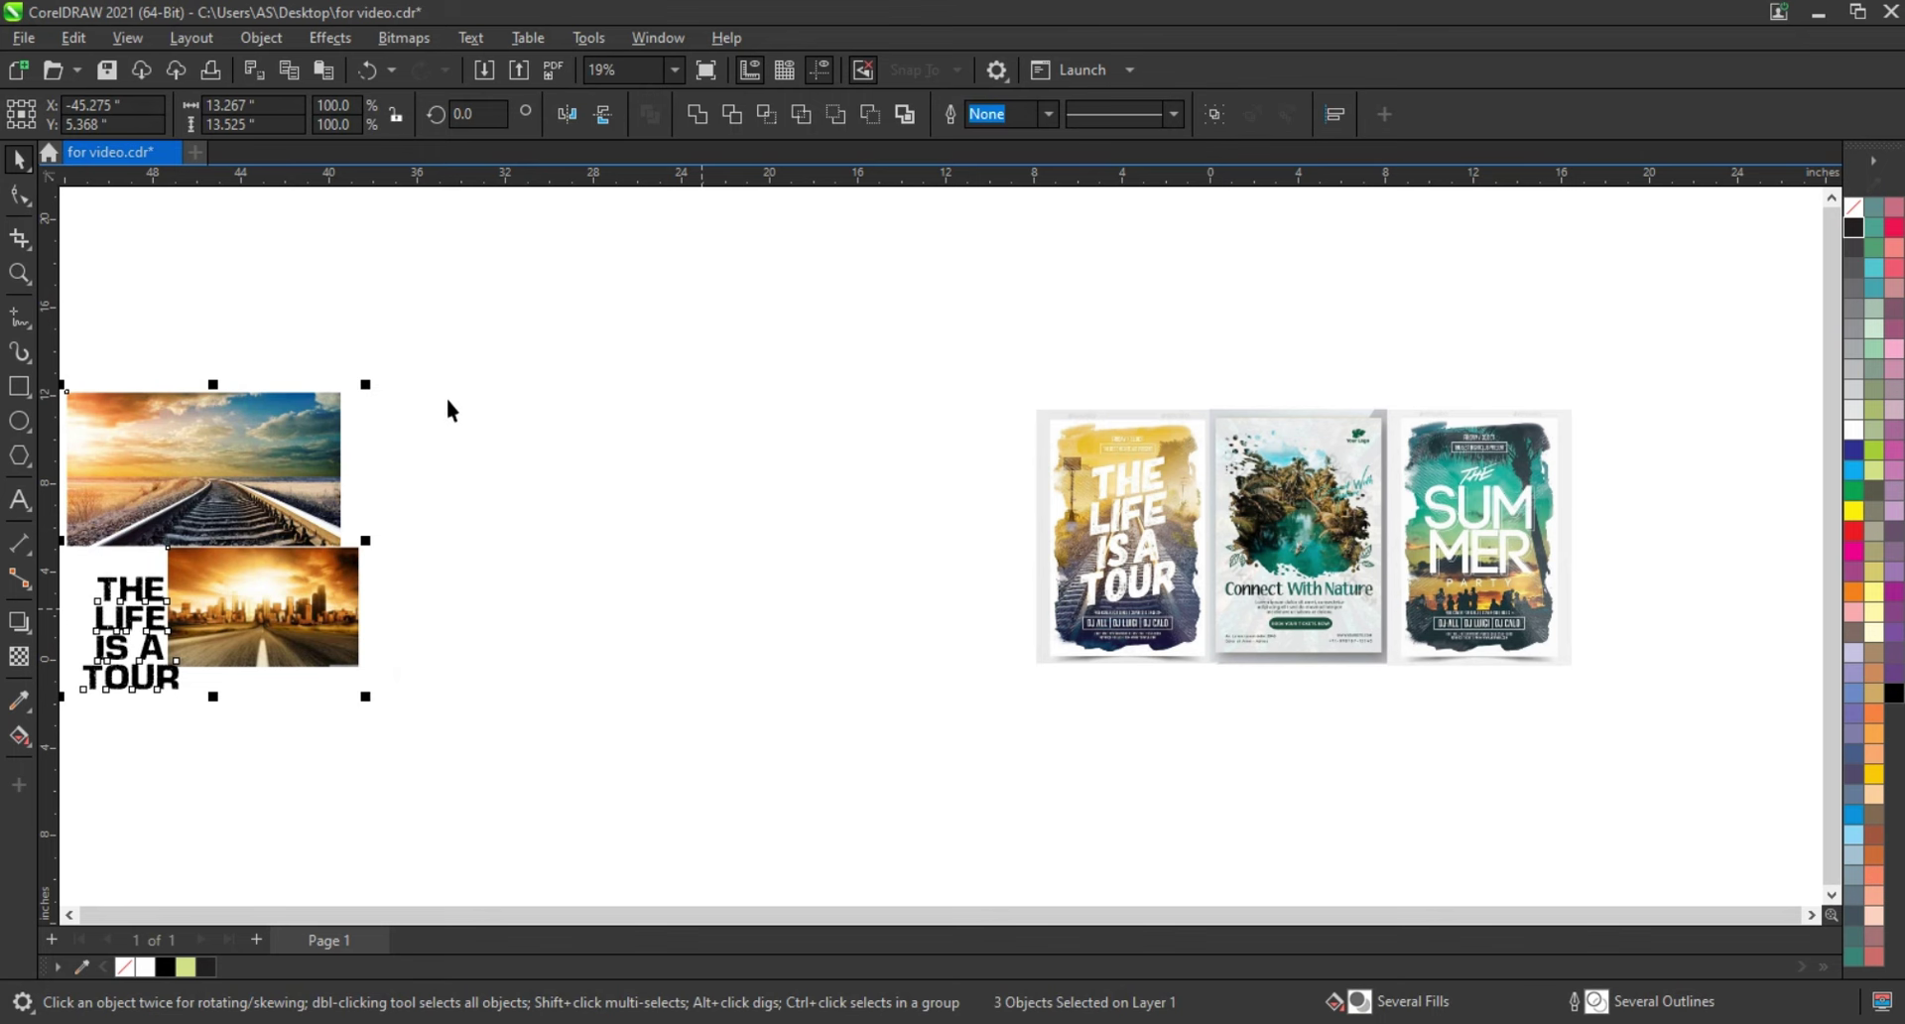
key("z")
left_click_drag(407, 346, 1119, 693)
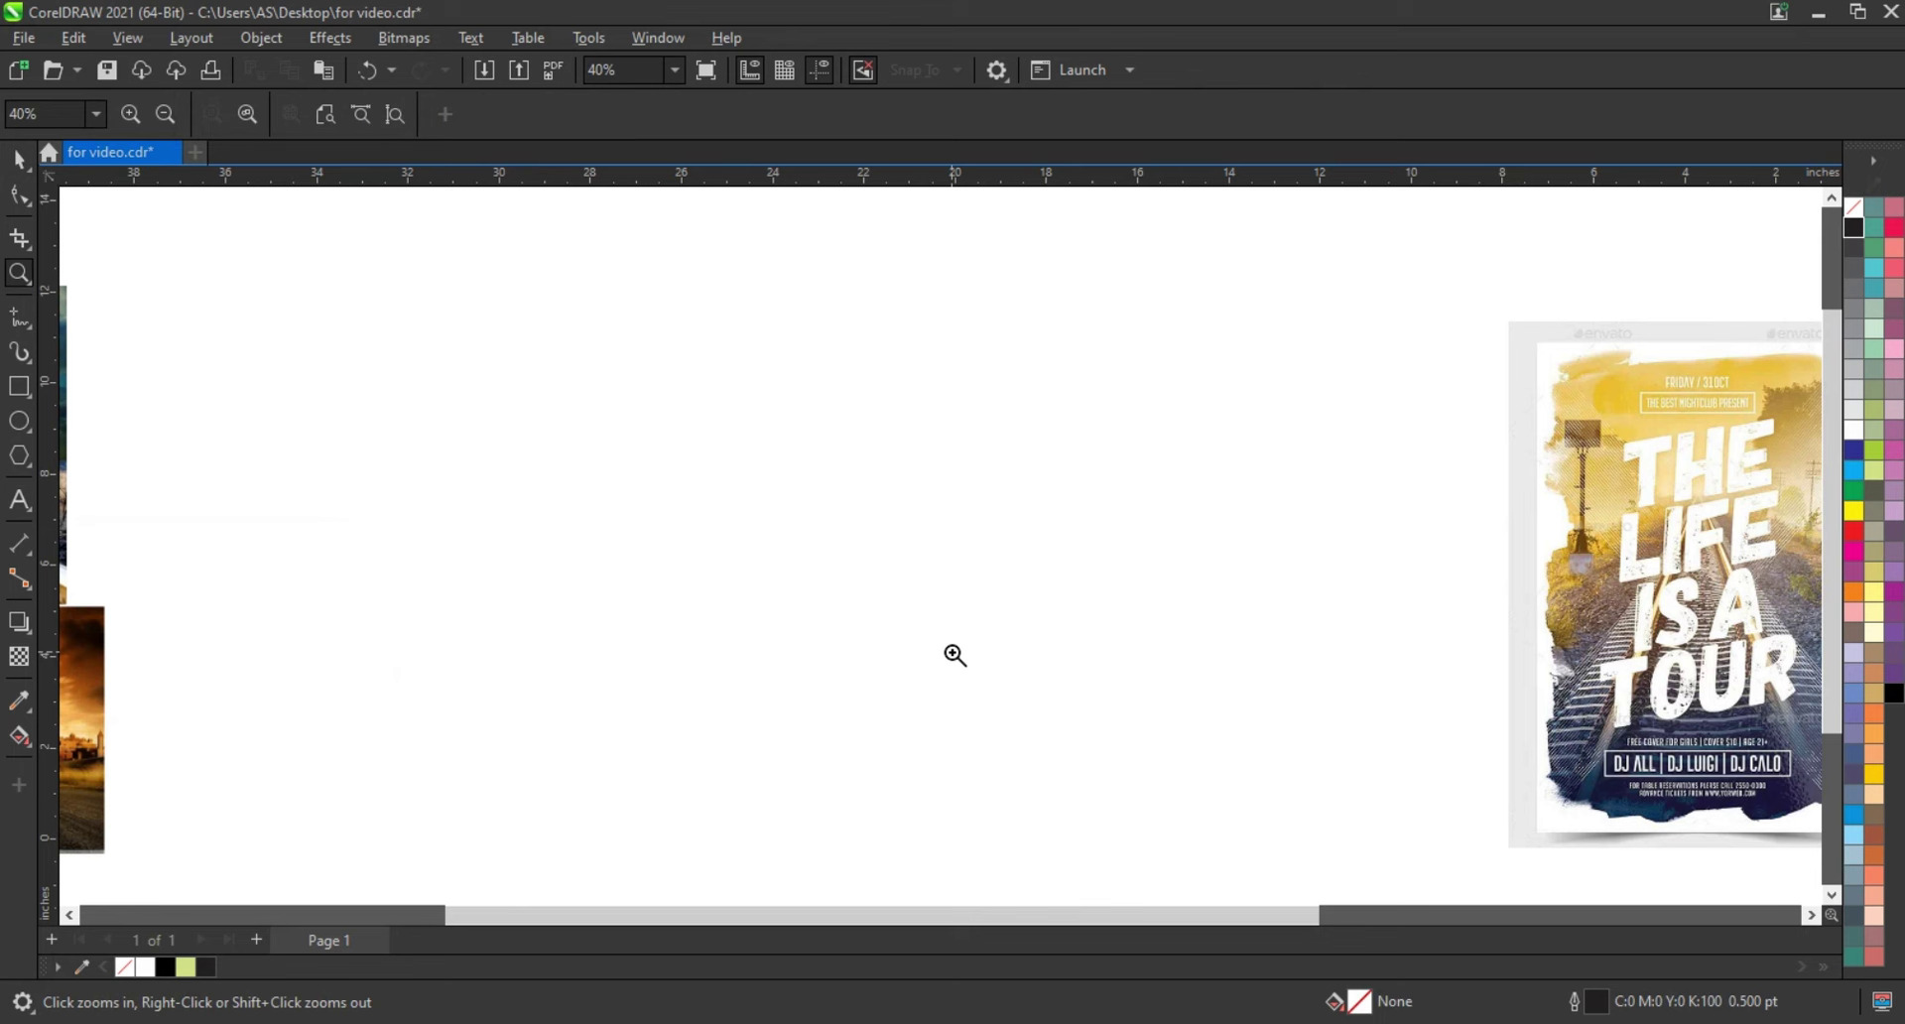
Draw a tall rectangle of about 9.948 x 14.752 inches as the new poster's frame
left_click(20, 387)
left_click_drag(556, 211, 628, 367)
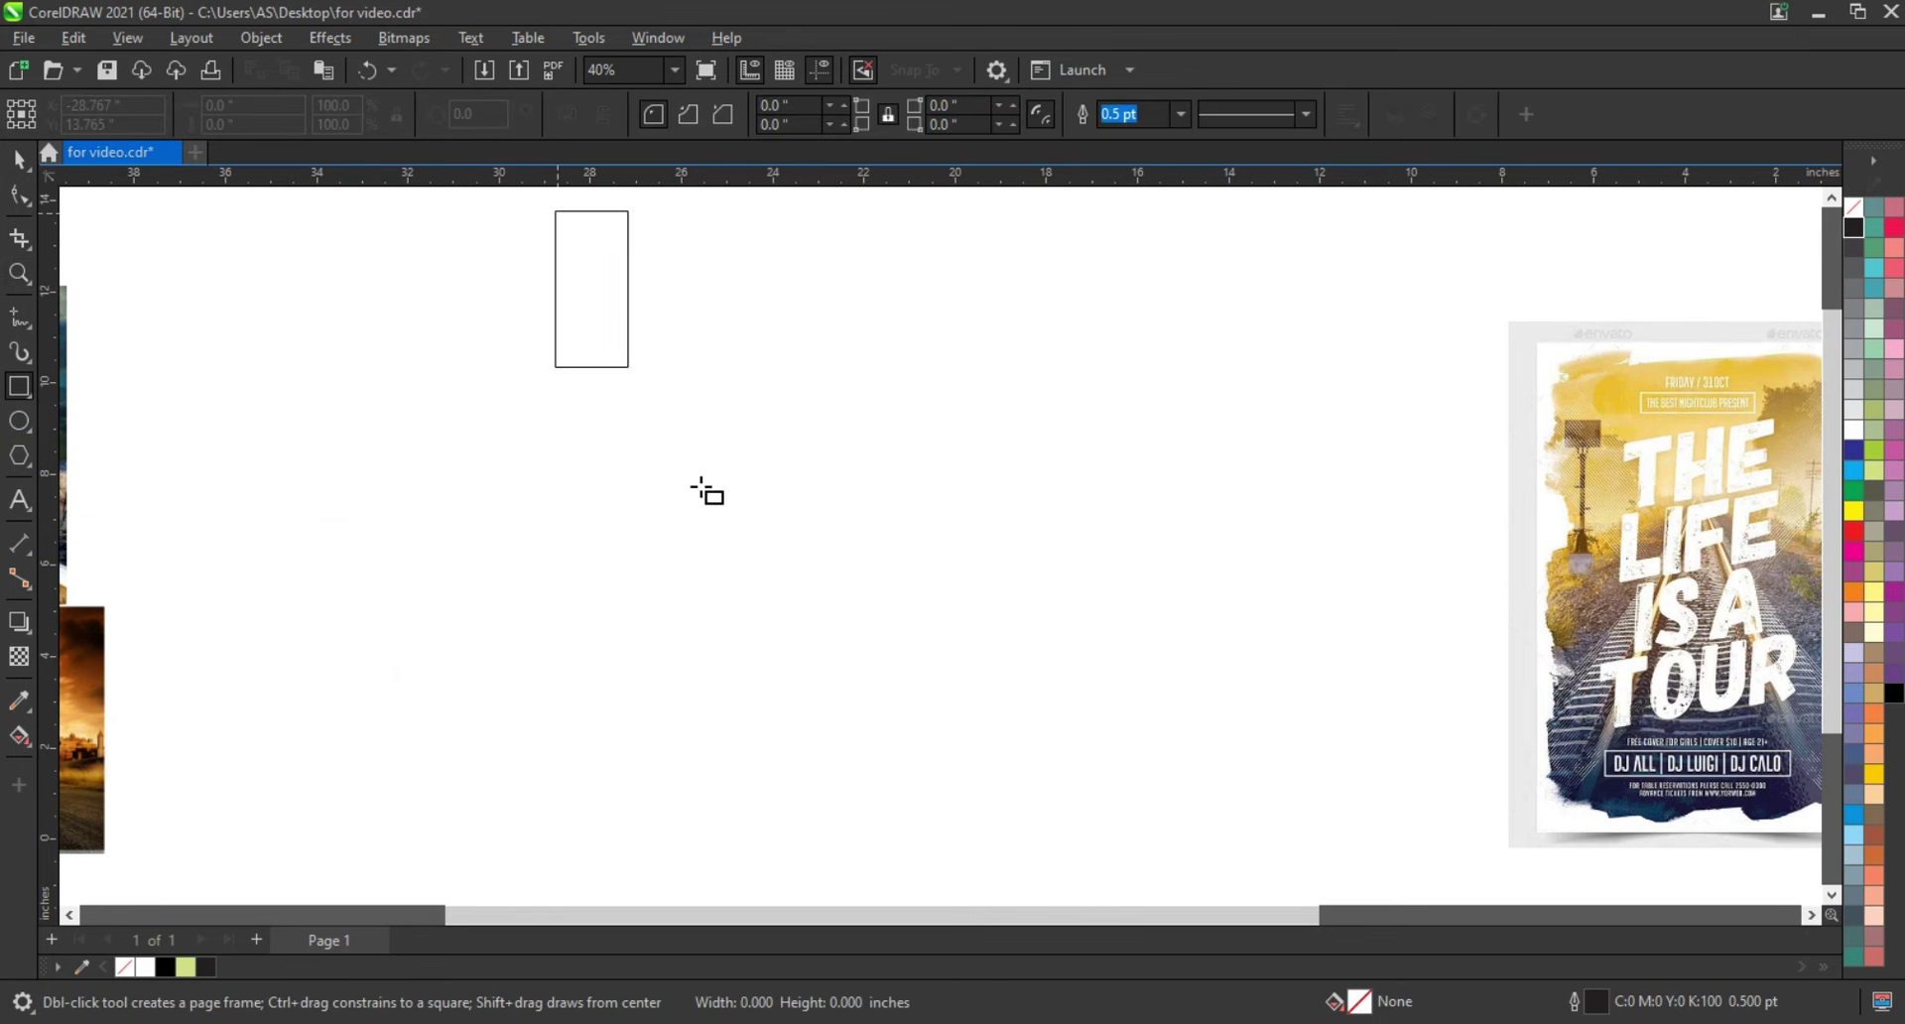
left_click_drag(701, 487, 993, 868)
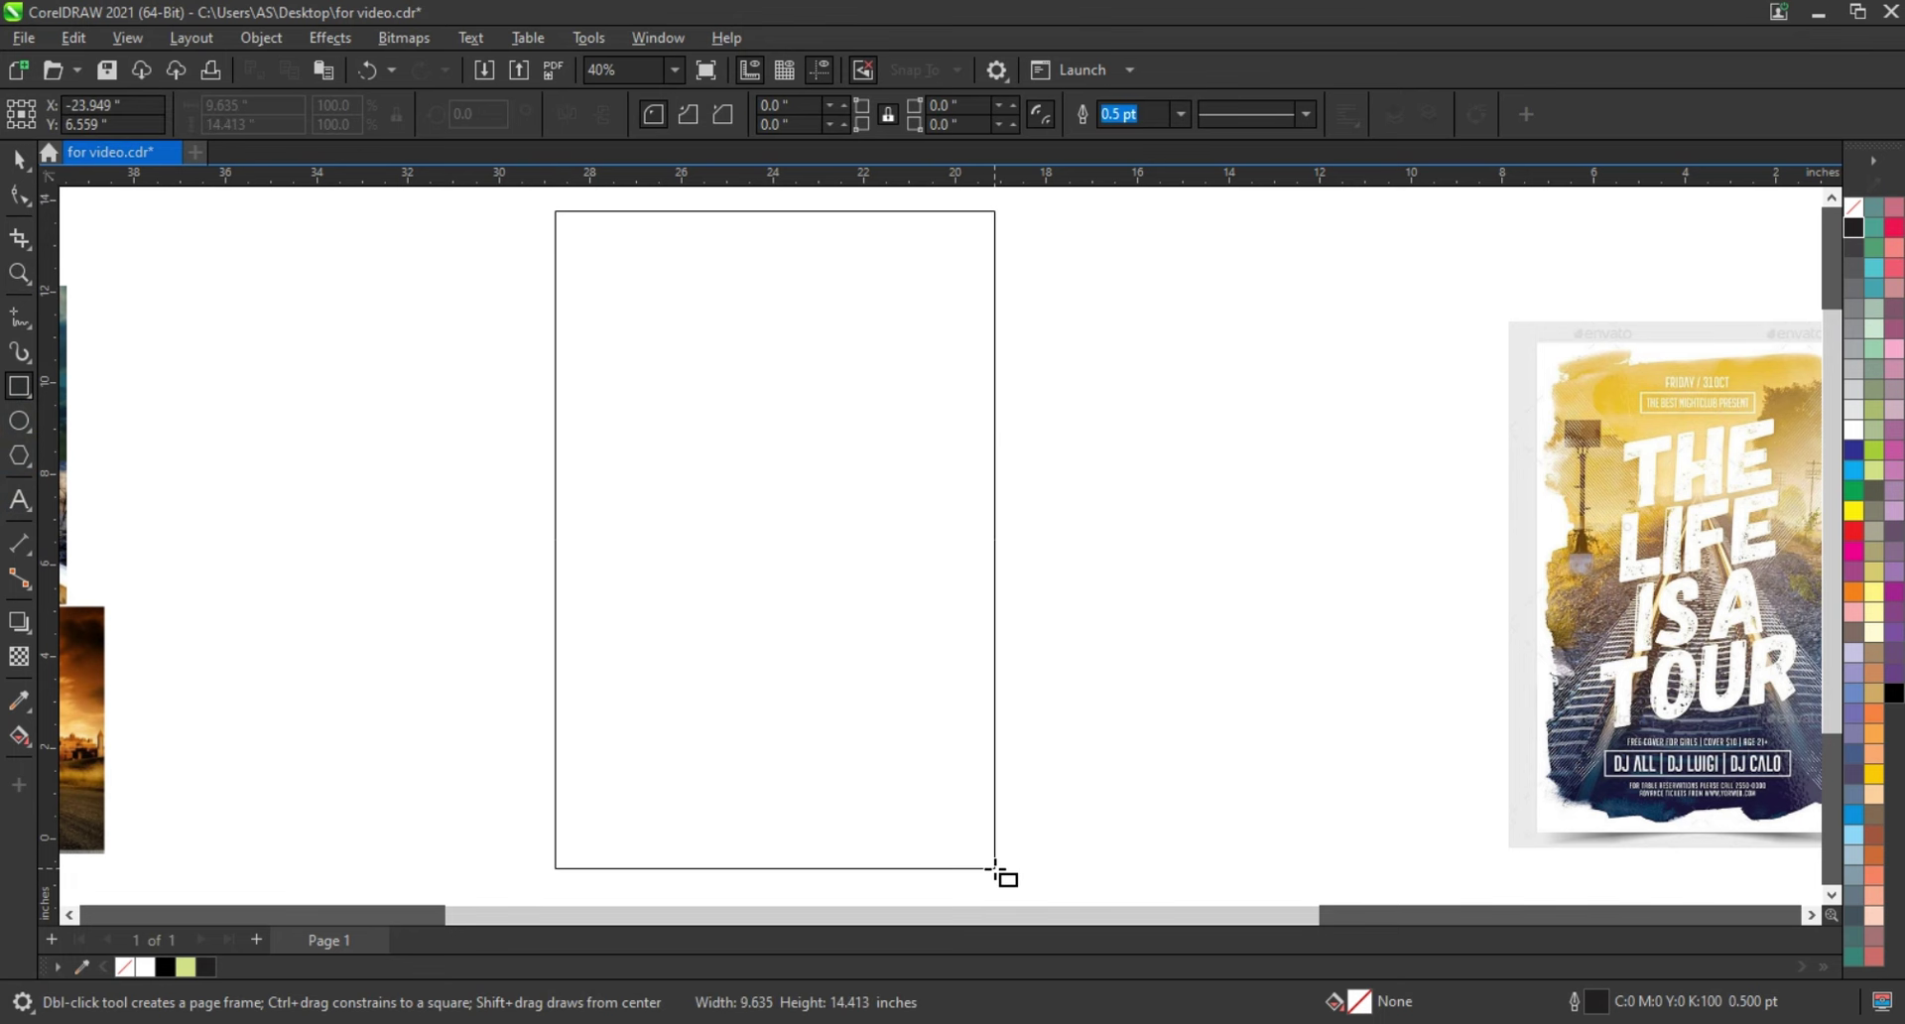
left_click_drag(993, 868, 1010, 884)
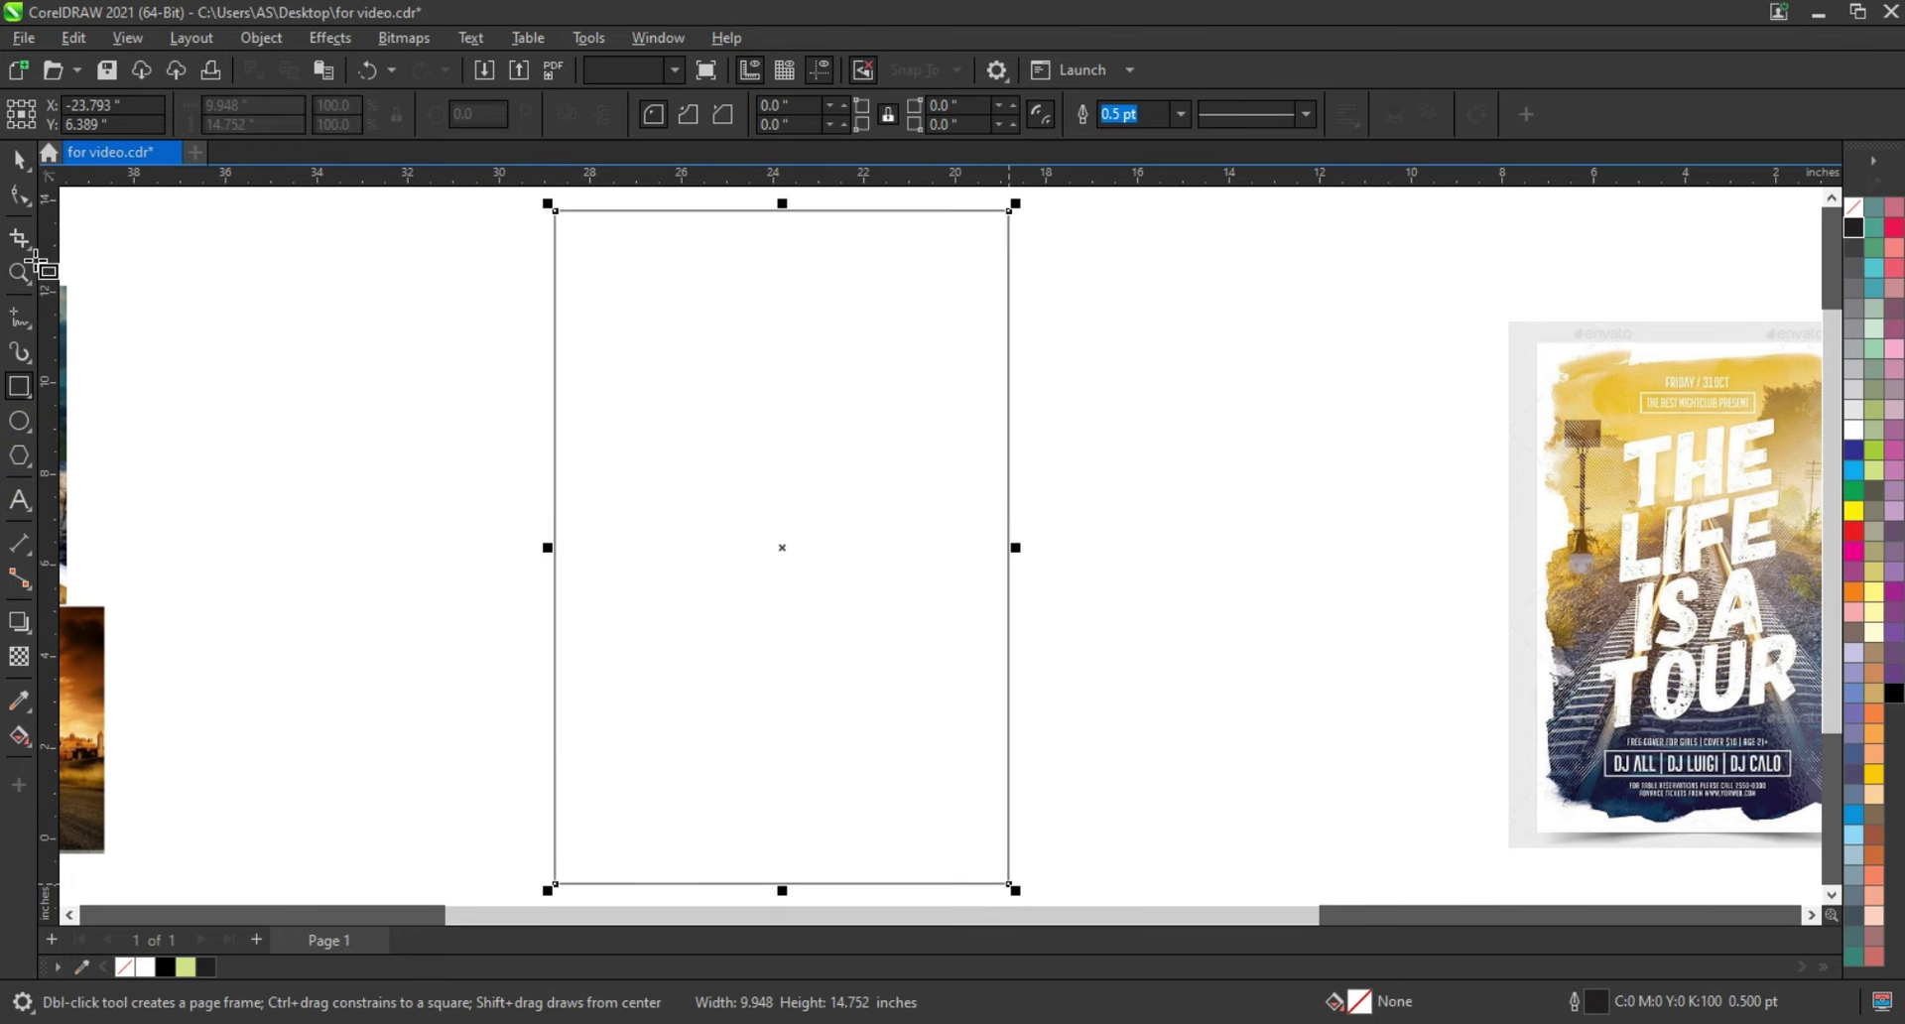
left_click(89, 228)
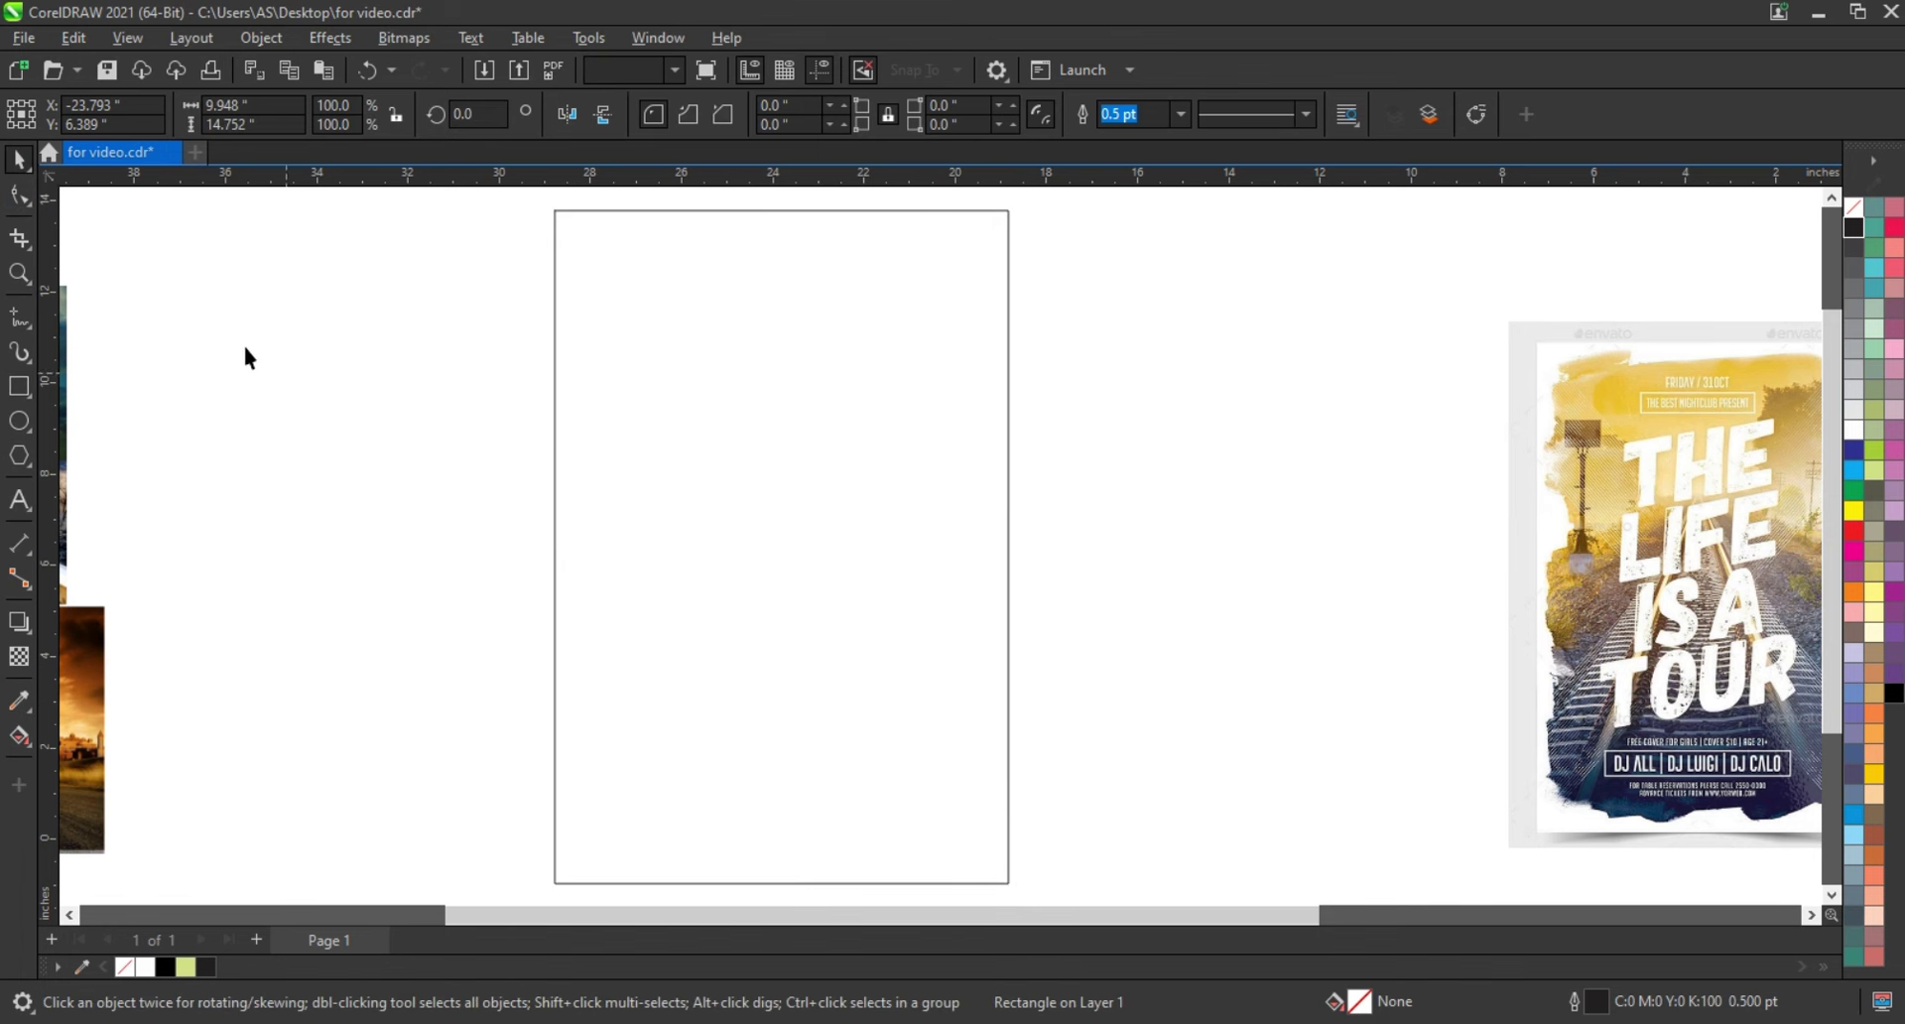
Zoom to the empty rectangle and choose the Artistic Media tool with the rough cross-hatched preset stroke
left_click(20, 273)
left_click_drag(446, 230, 1088, 586)
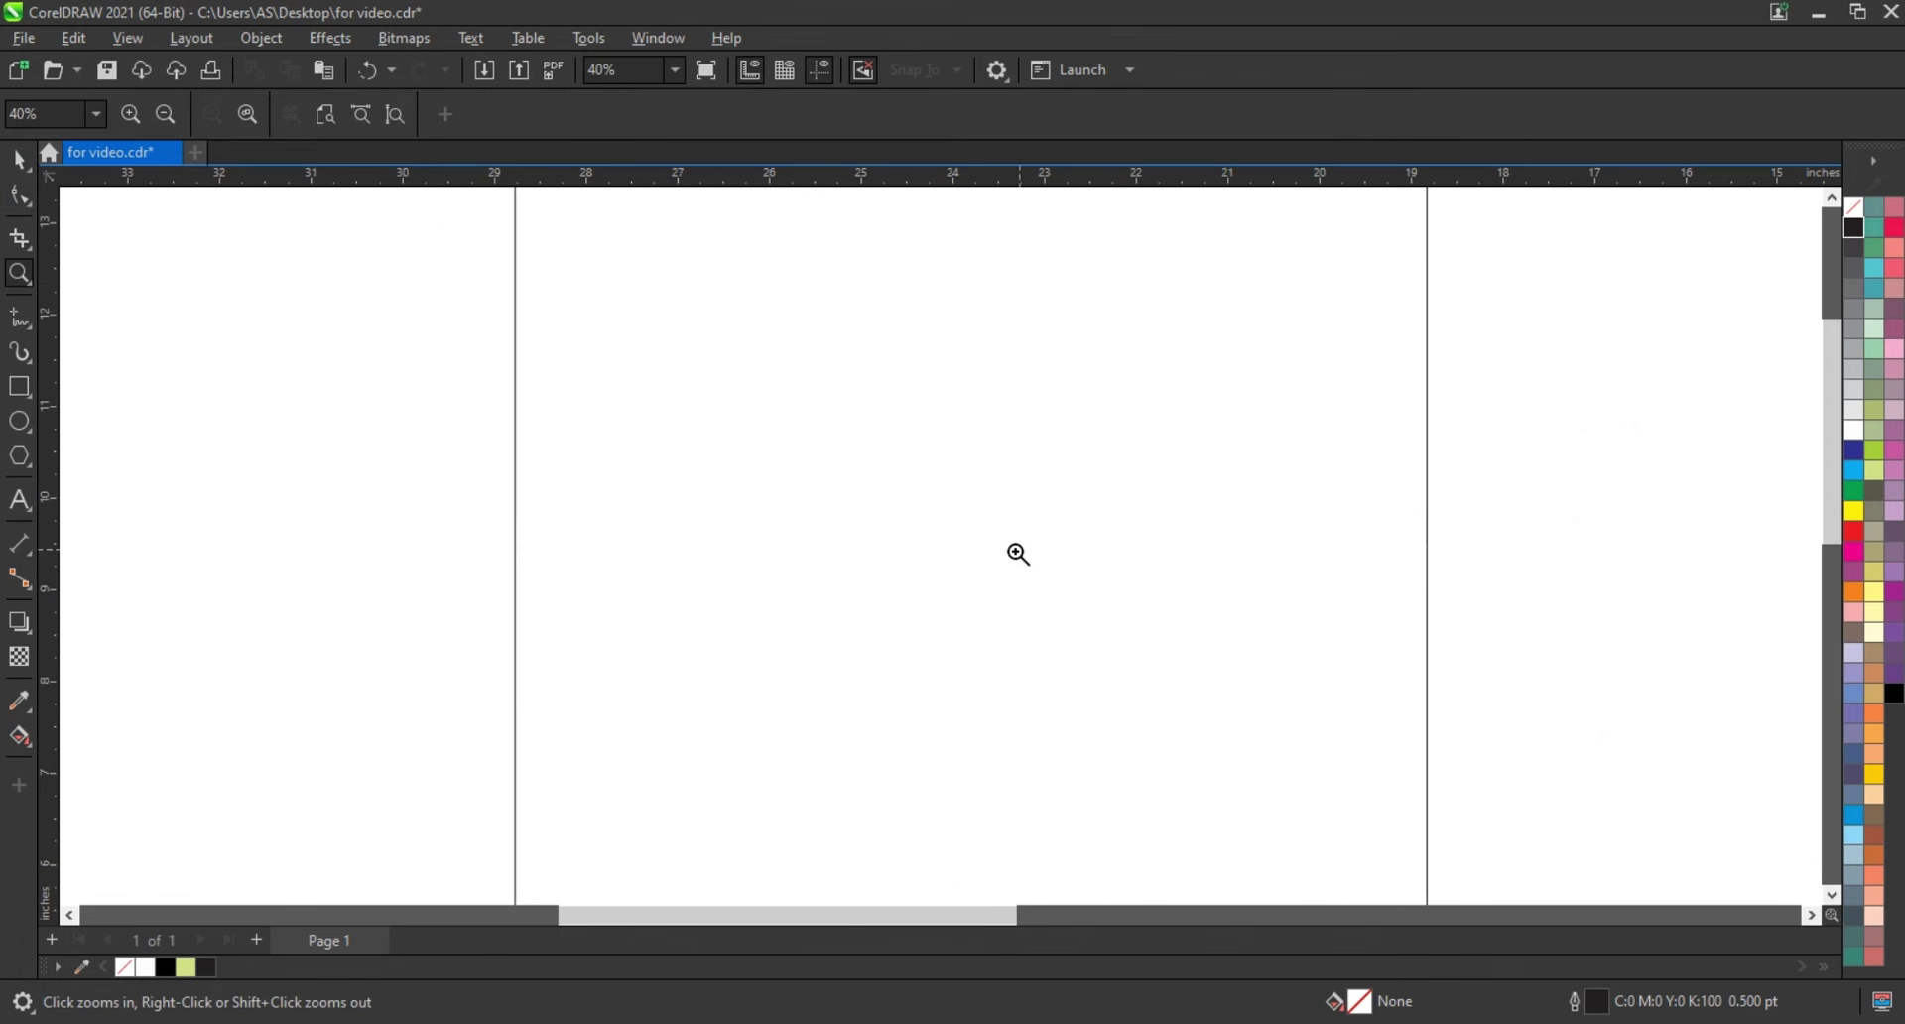
left_click(29, 363)
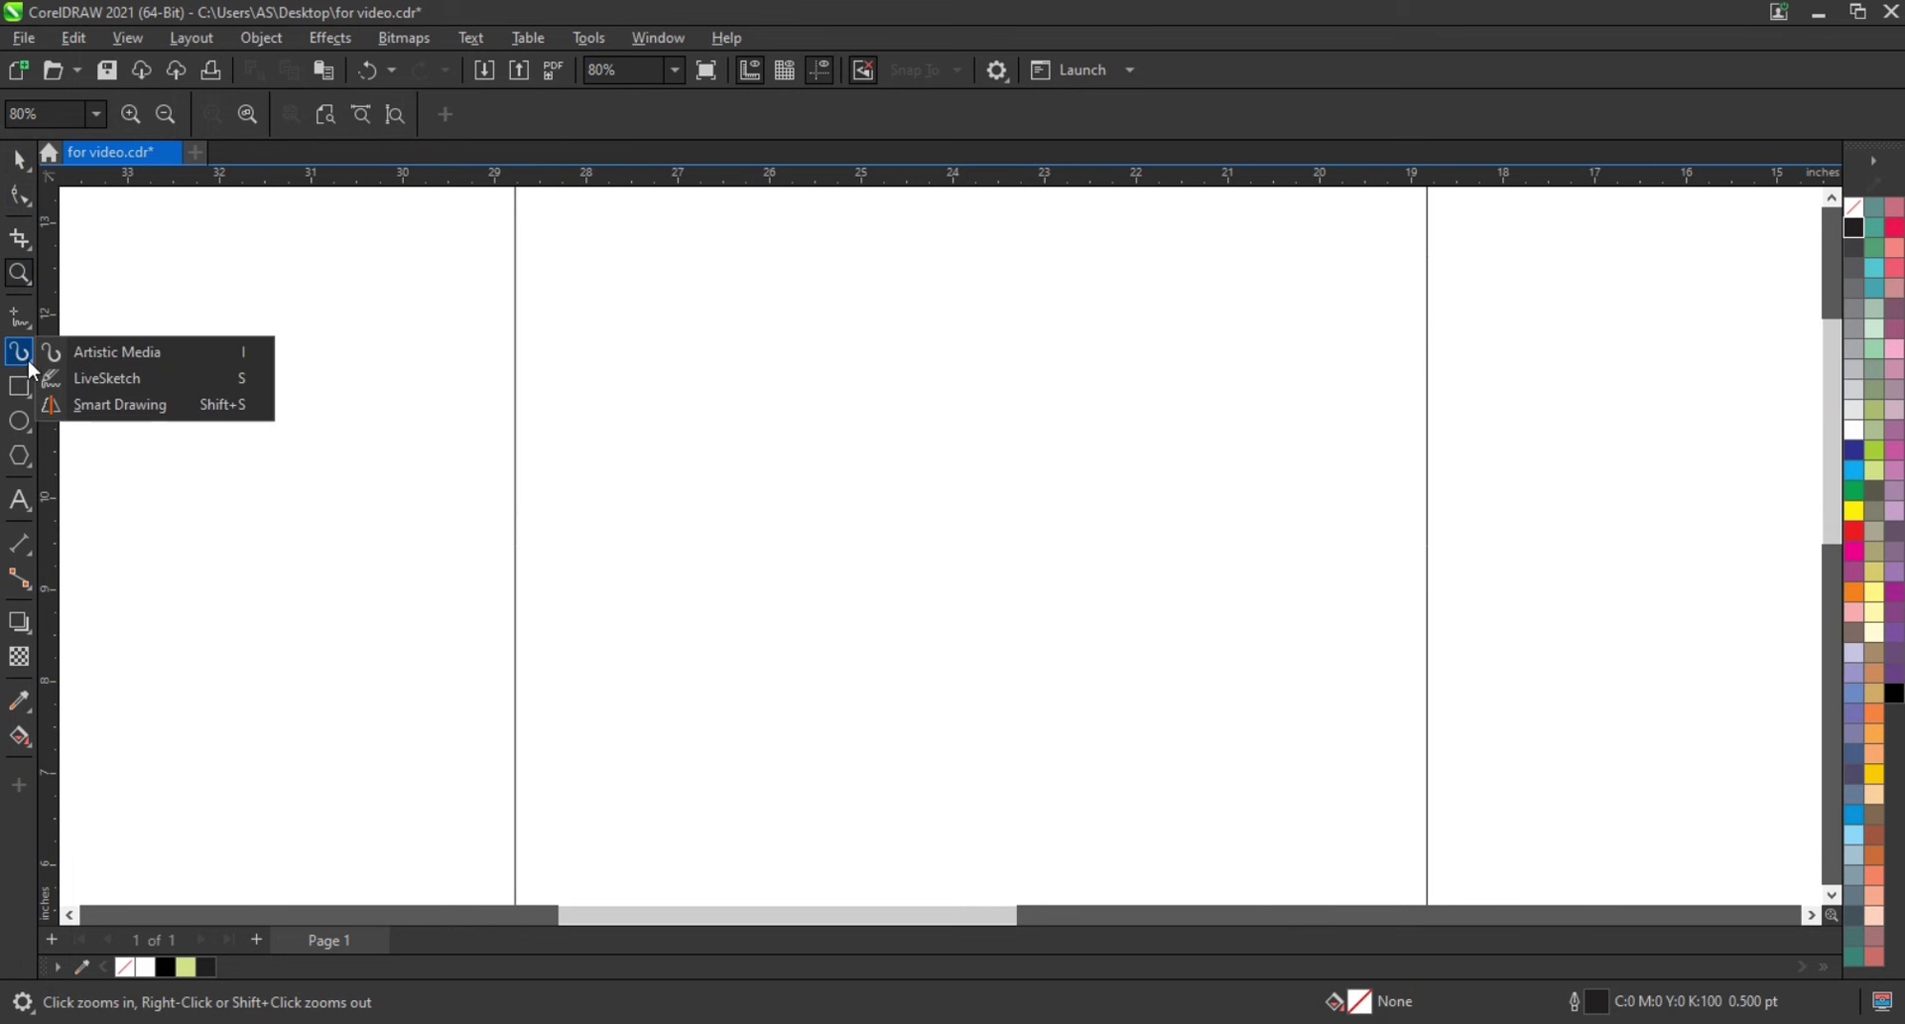
left_click(81, 355)
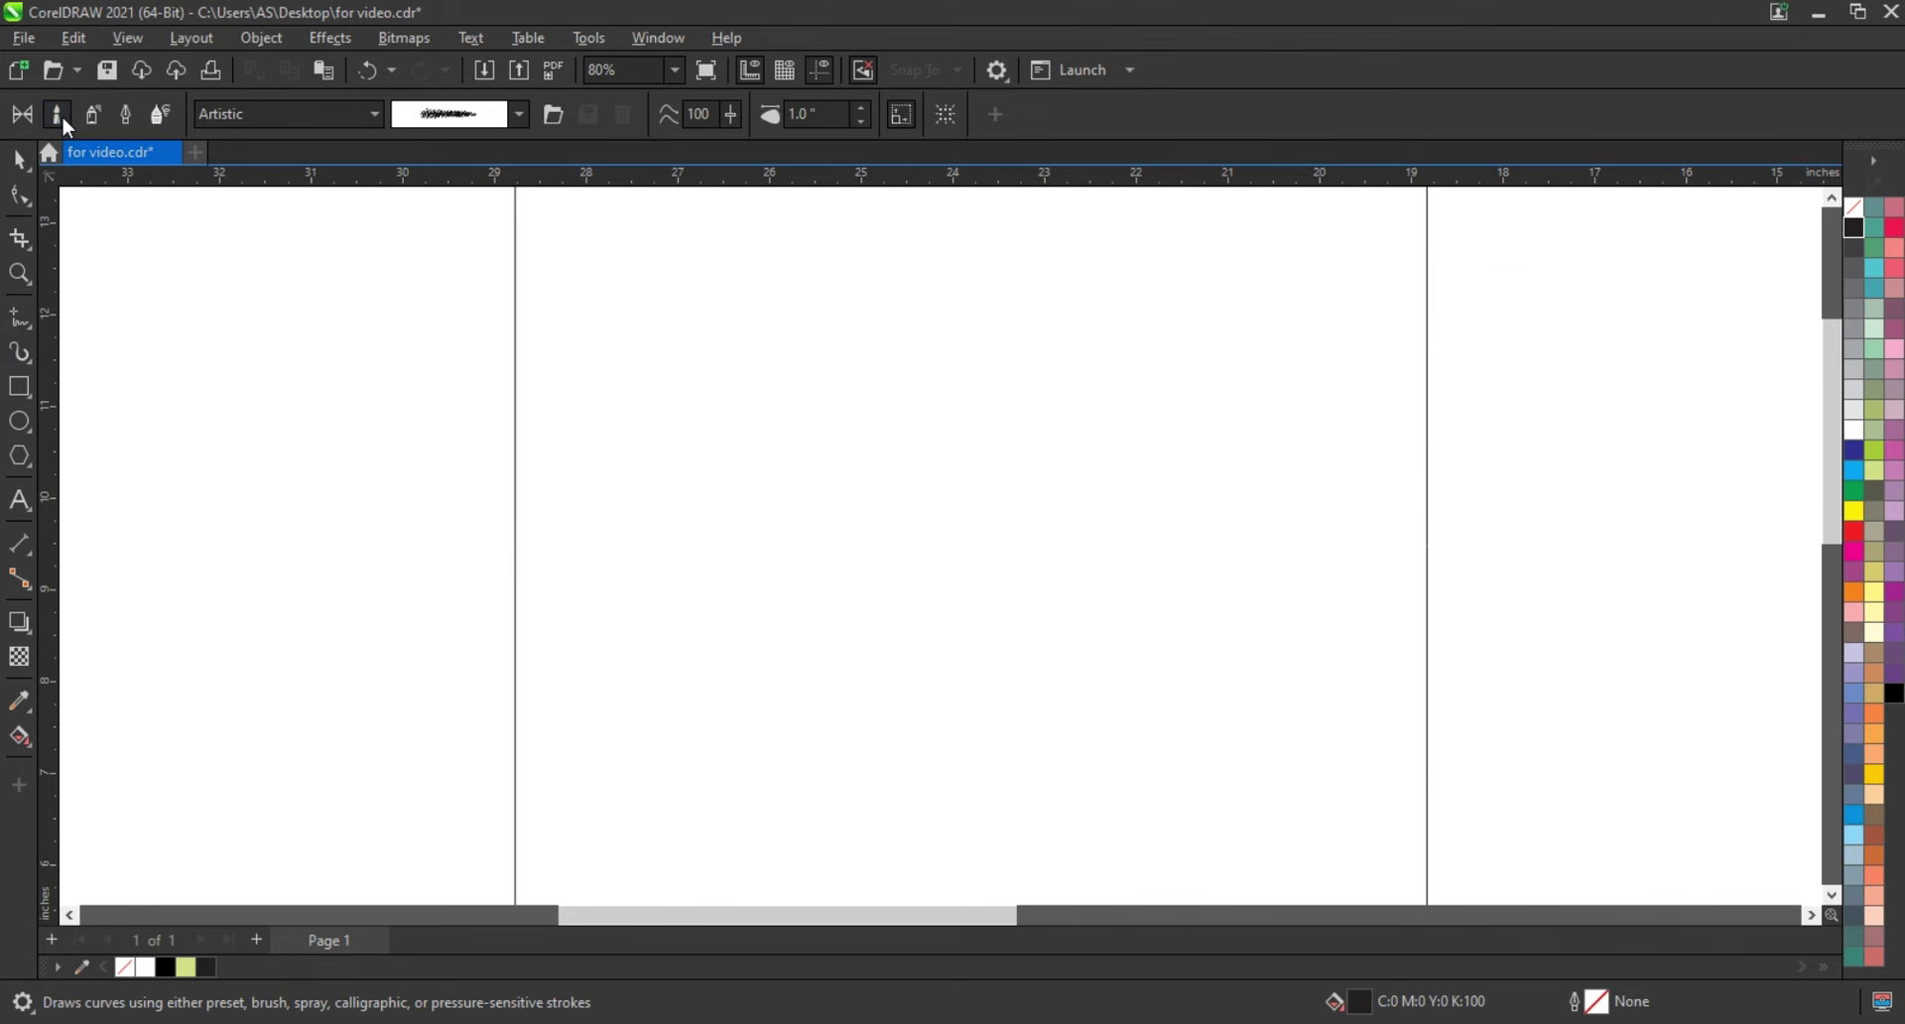
left_click(517, 114)
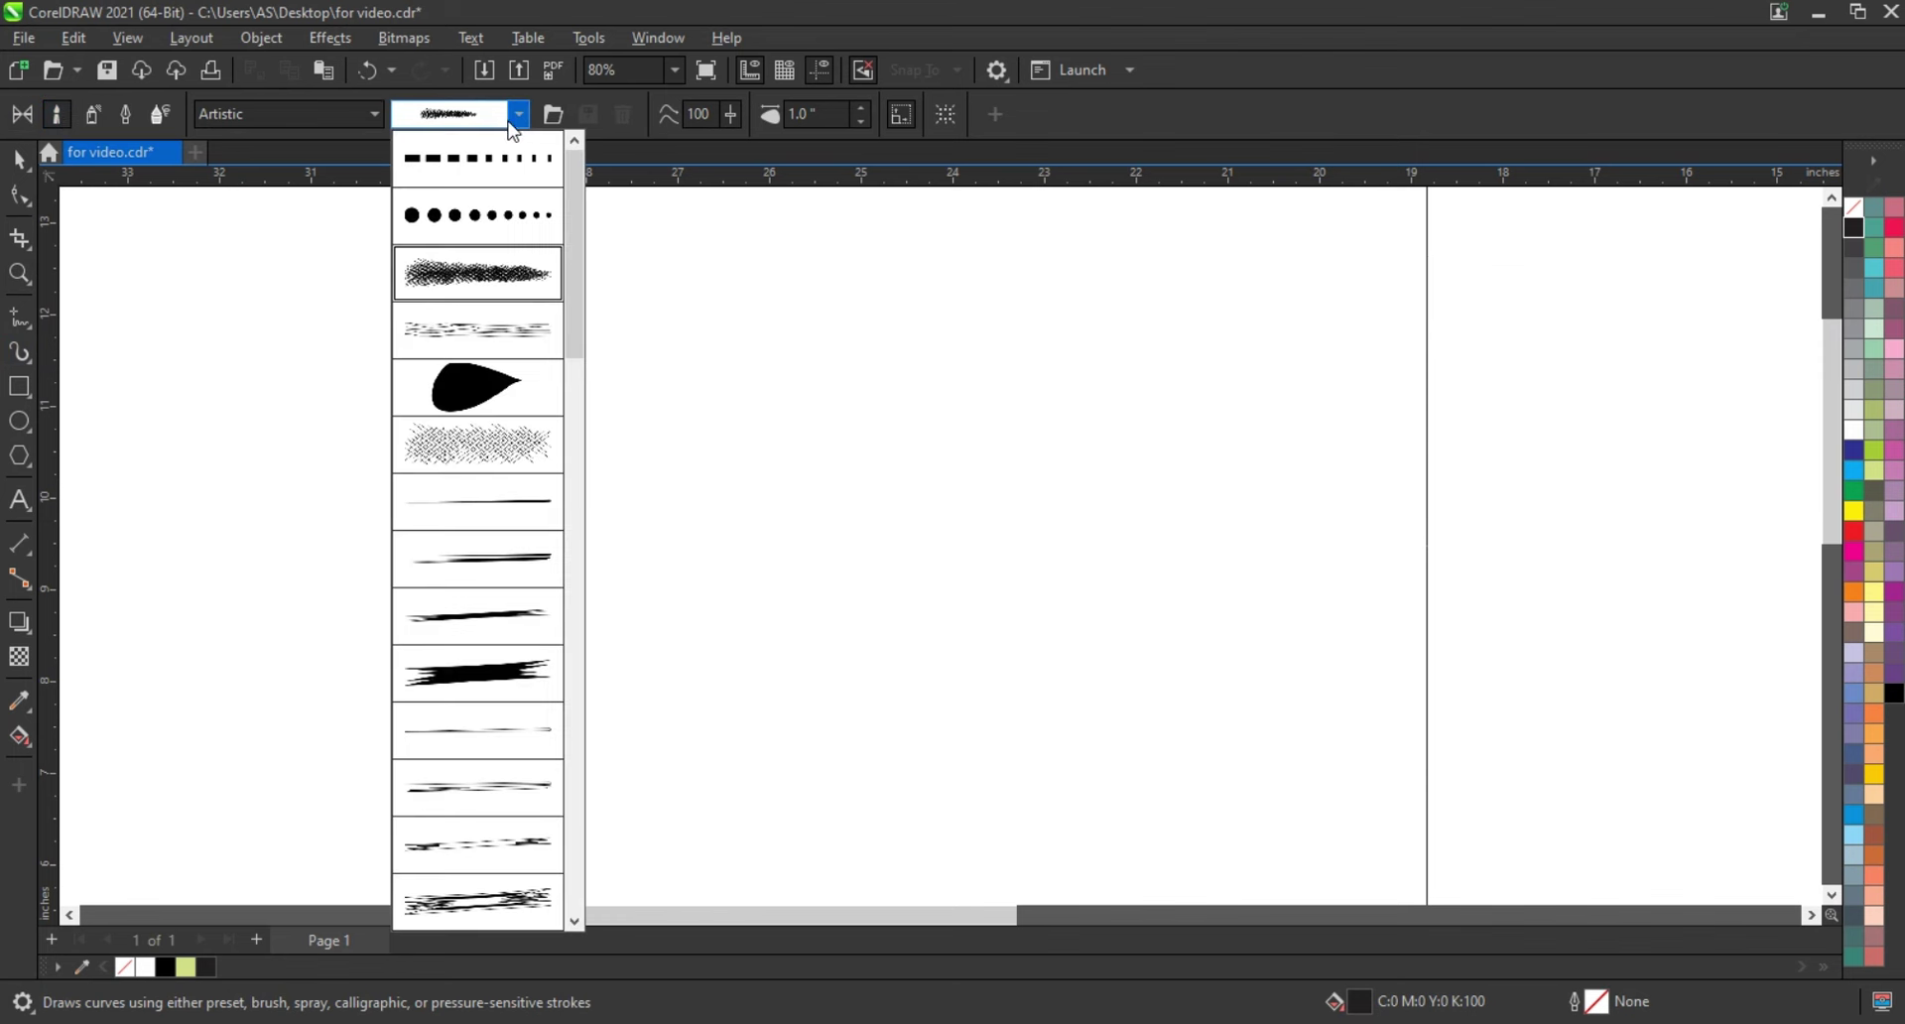
left_click(472, 274)
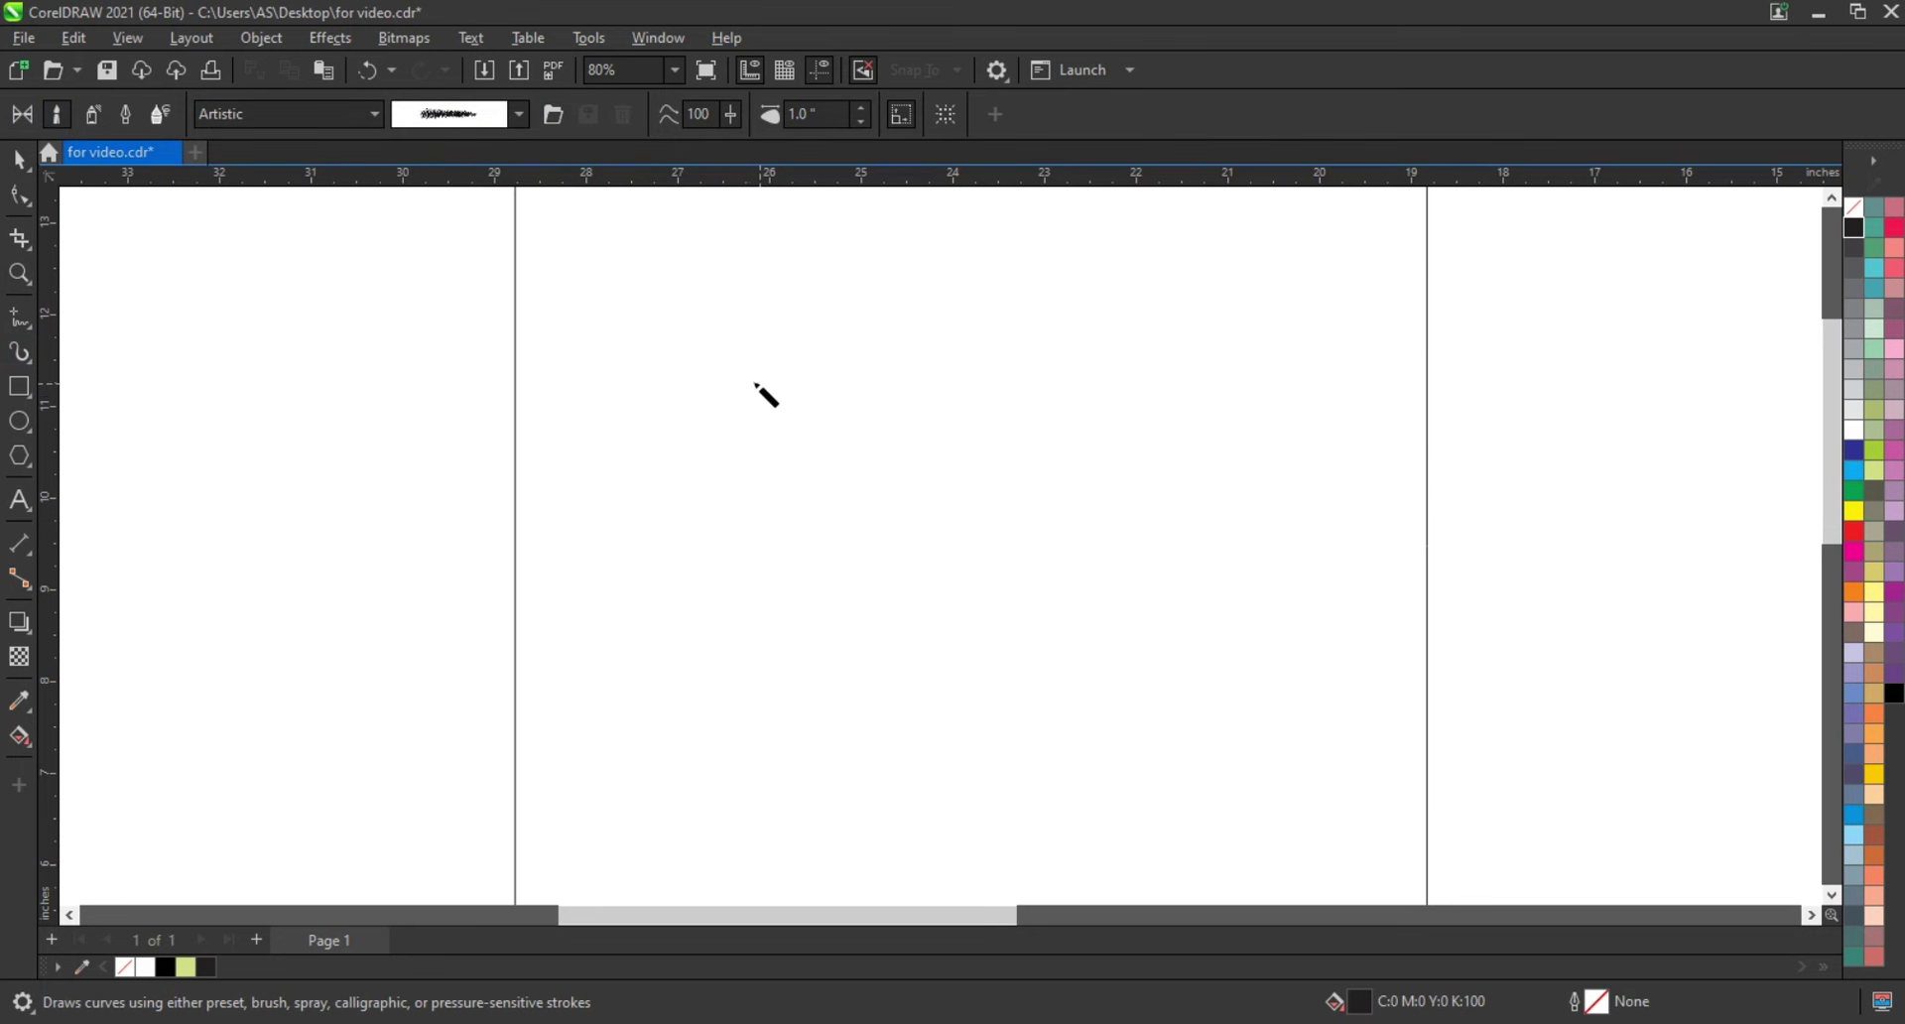
Paint a hatched band across the upper page with strands running down both sides
left_click_drag(822, 362, 1128, 411)
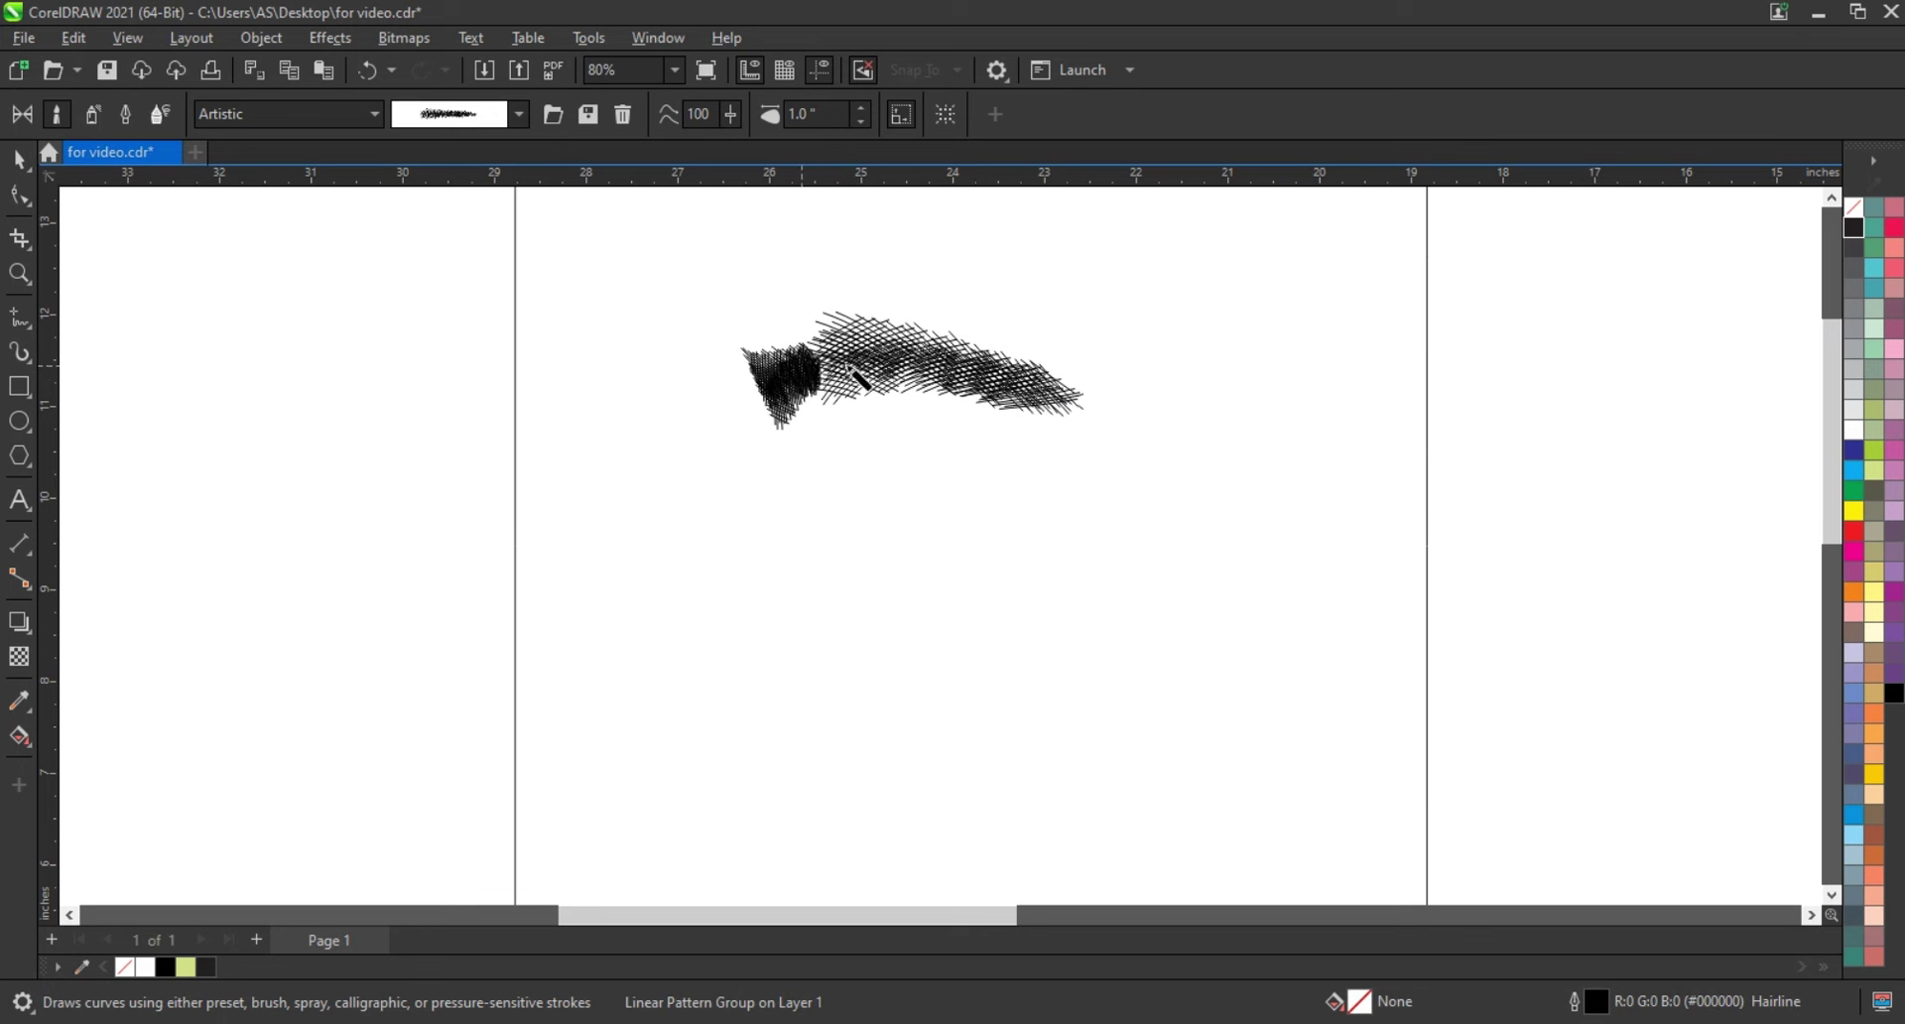
mouse_move(1015, 385)
left_mouse_down()
mouse_move(1168, 418)
mouse_move(905, 382)
mouse_move(724, 399)
mouse_move(698, 437)
mouse_move(1104, 452)
mouse_move(1197, 546)
left_mouse_up()
left_click_drag(1166, 447, 1212, 600)
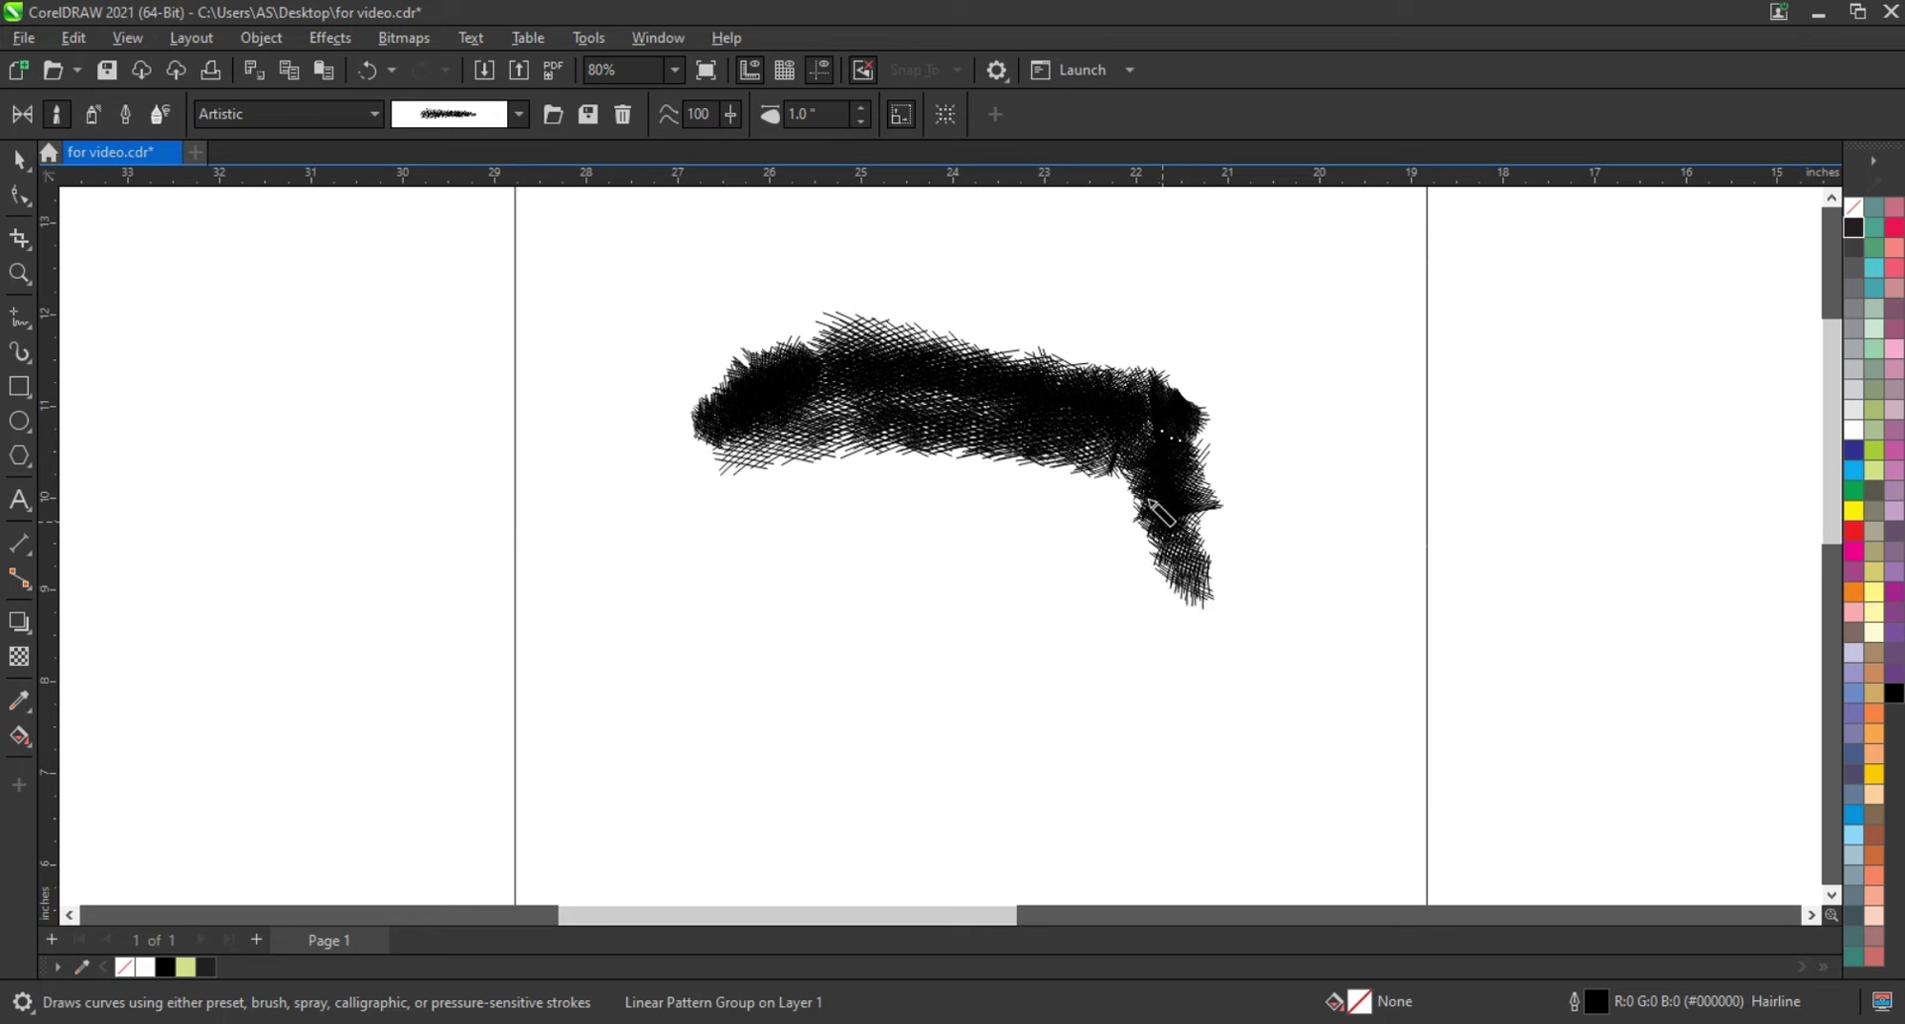
left_click_drag(1151, 506, 1037, 666)
left_click_drag(707, 441, 687, 762)
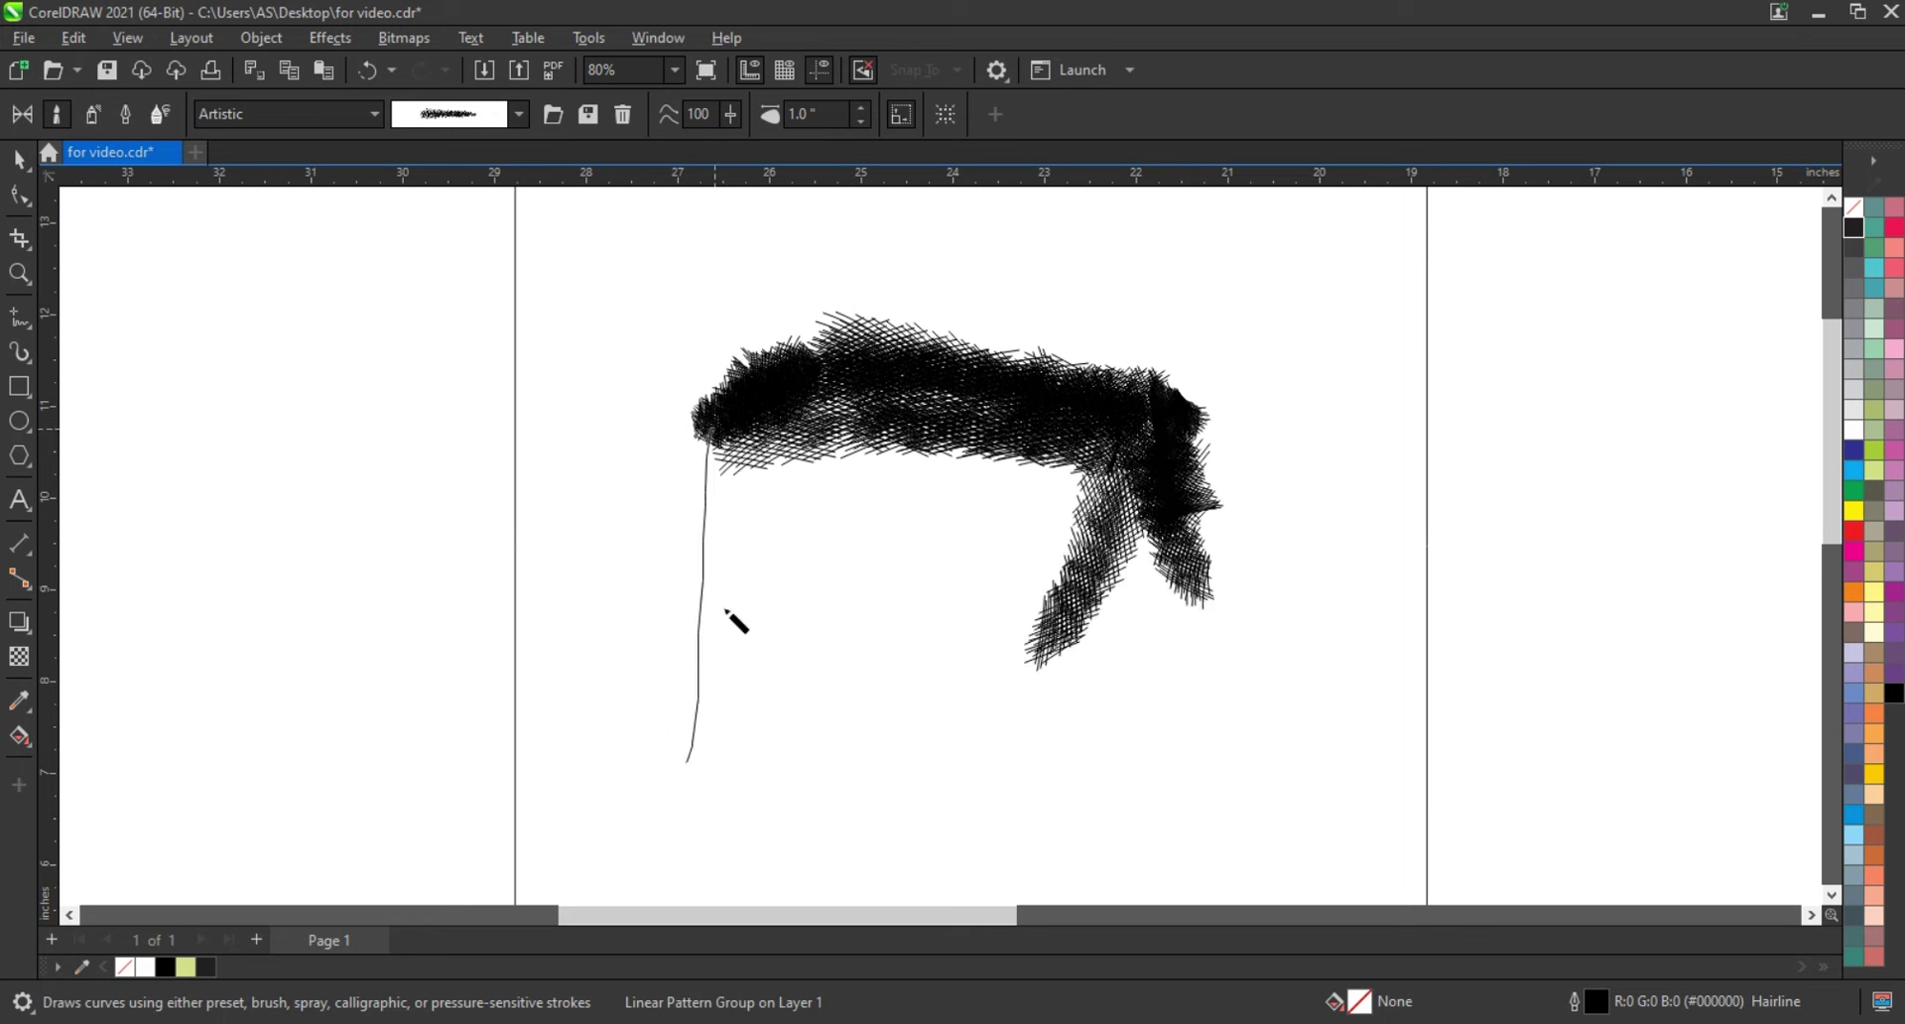
left_click_drag(739, 454, 735, 732)
left_click_drag(777, 446, 740, 733)
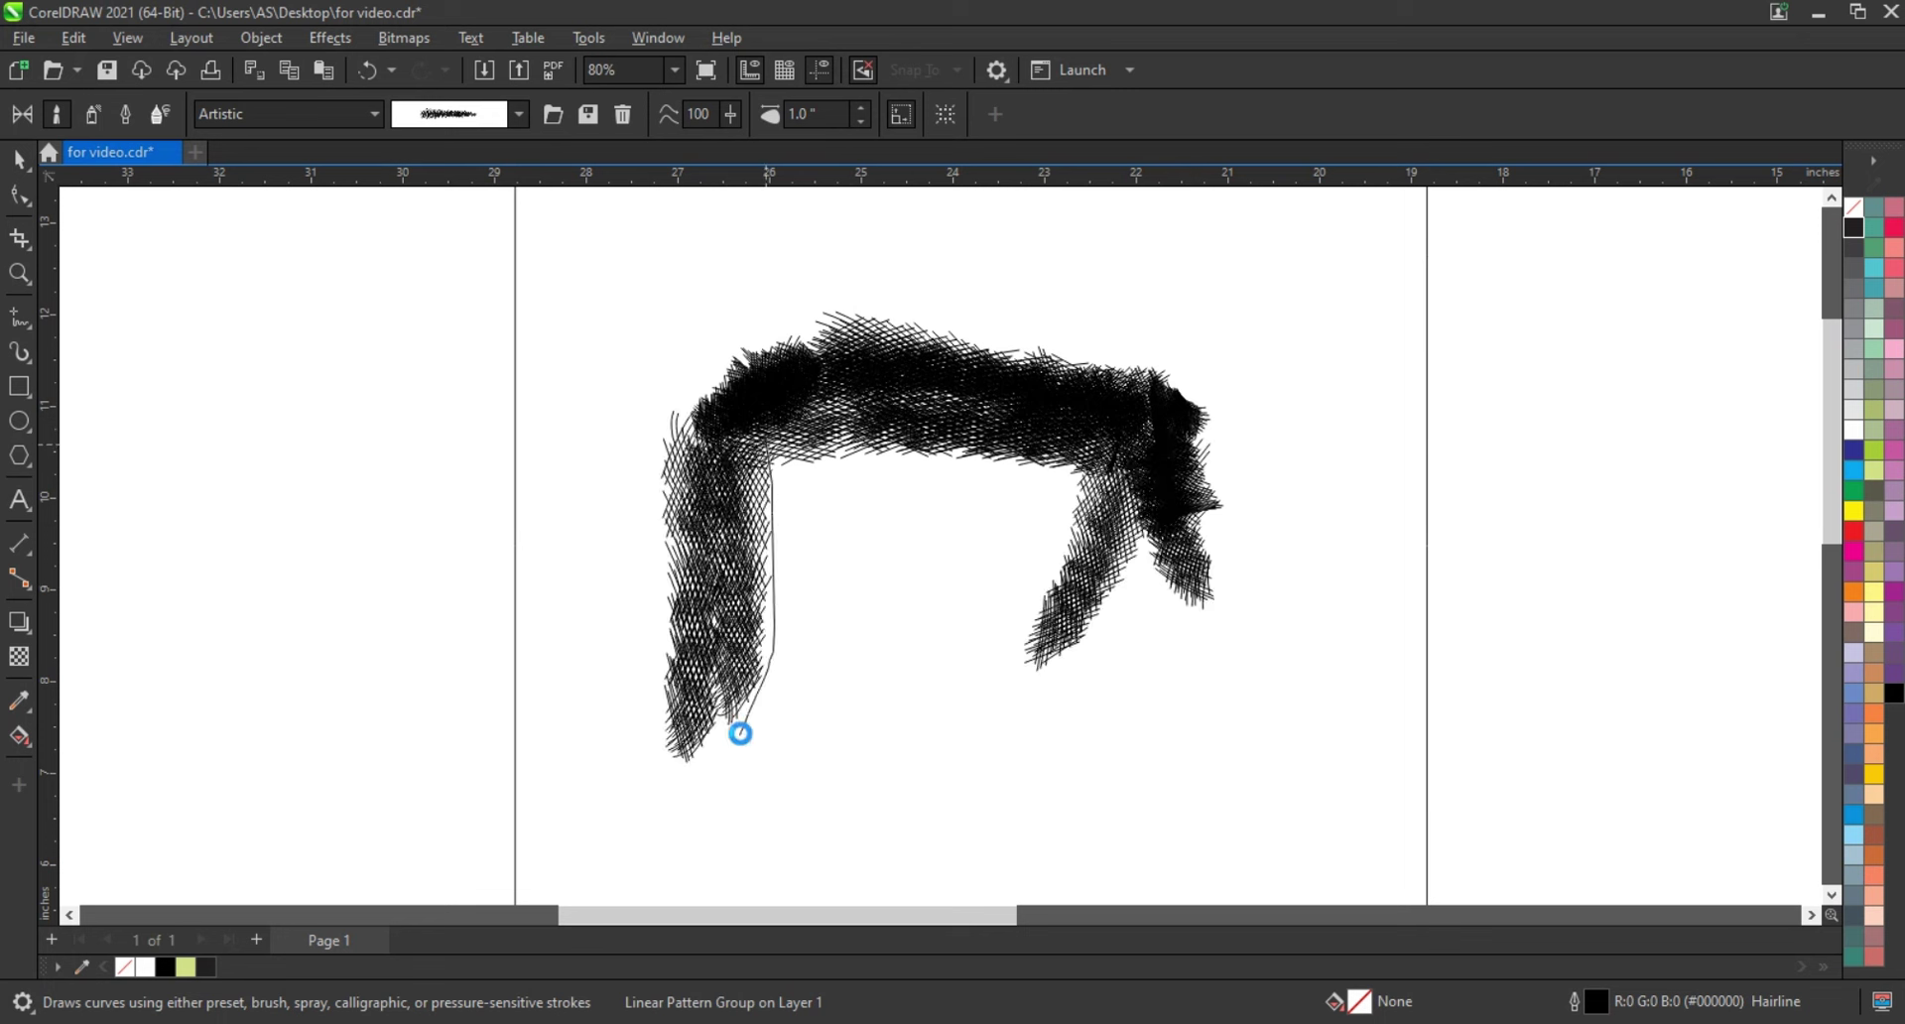
left_click_drag(803, 414, 808, 708)
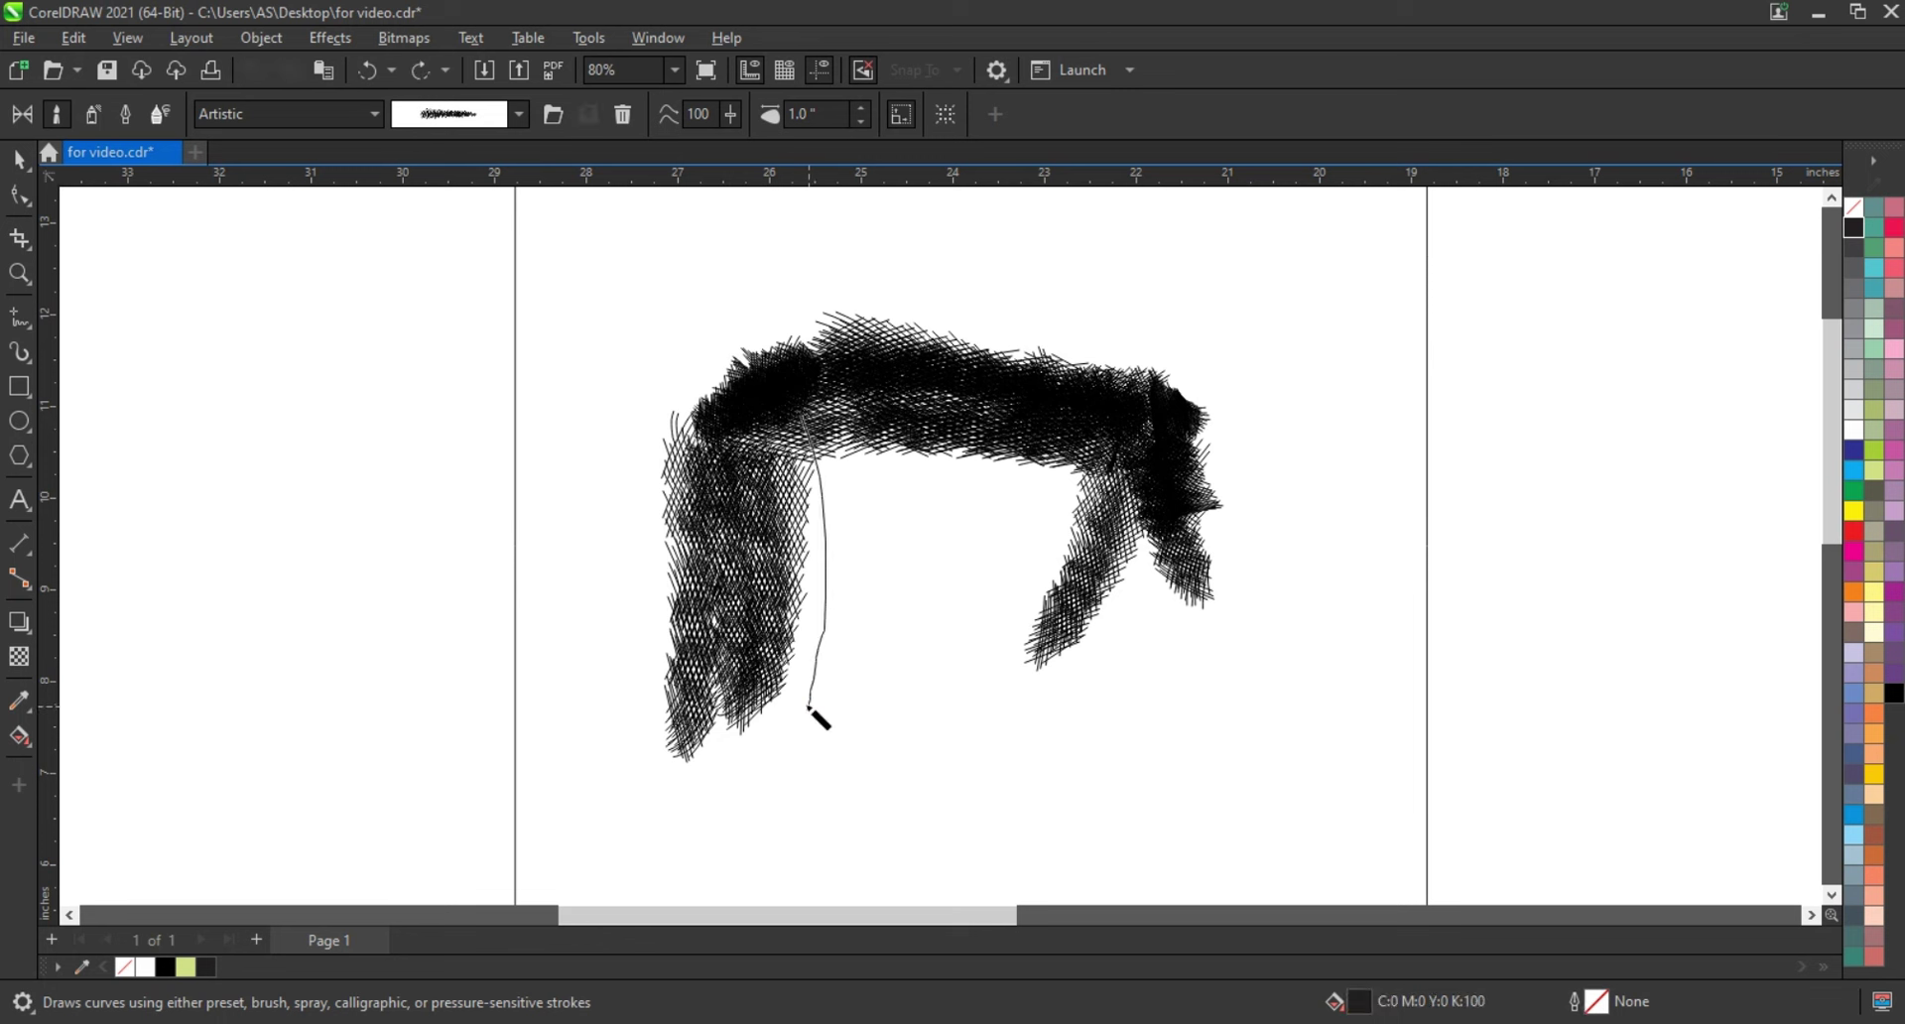
left_click_drag(908, 426, 809, 710)
mouse_move(861, 447)
left_mouse_down()
mouse_move(871, 666)
mouse_move(1099, 576)
mouse_move(873, 607)
mouse_move(1110, 527)
left_mouse_up()
Fill the white gaps and thicken the edges of the hatched block with more strokes
left_click_drag(915, 556, 1096, 518)
left_click_drag(927, 512, 1095, 489)
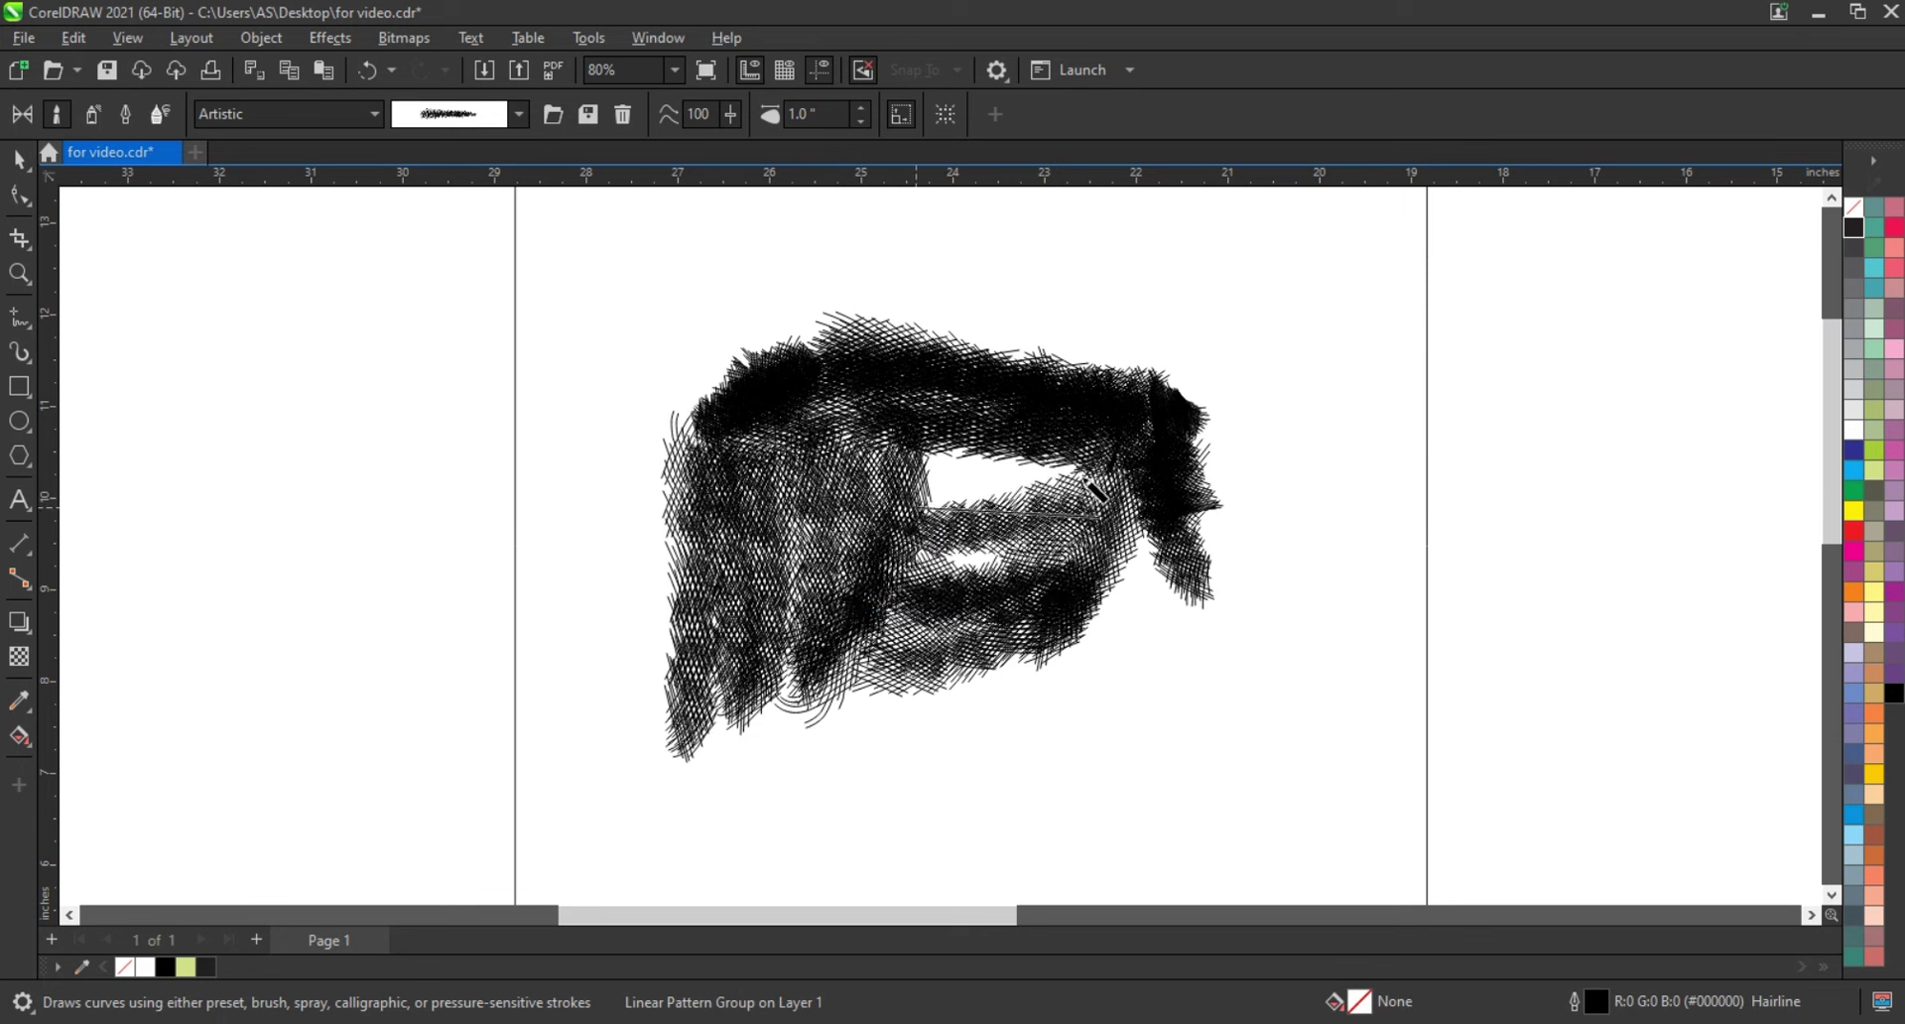
mouse_move(918, 454)
left_mouse_down()
mouse_move(1097, 466)
mouse_move(1037, 467)
left_mouse_up()
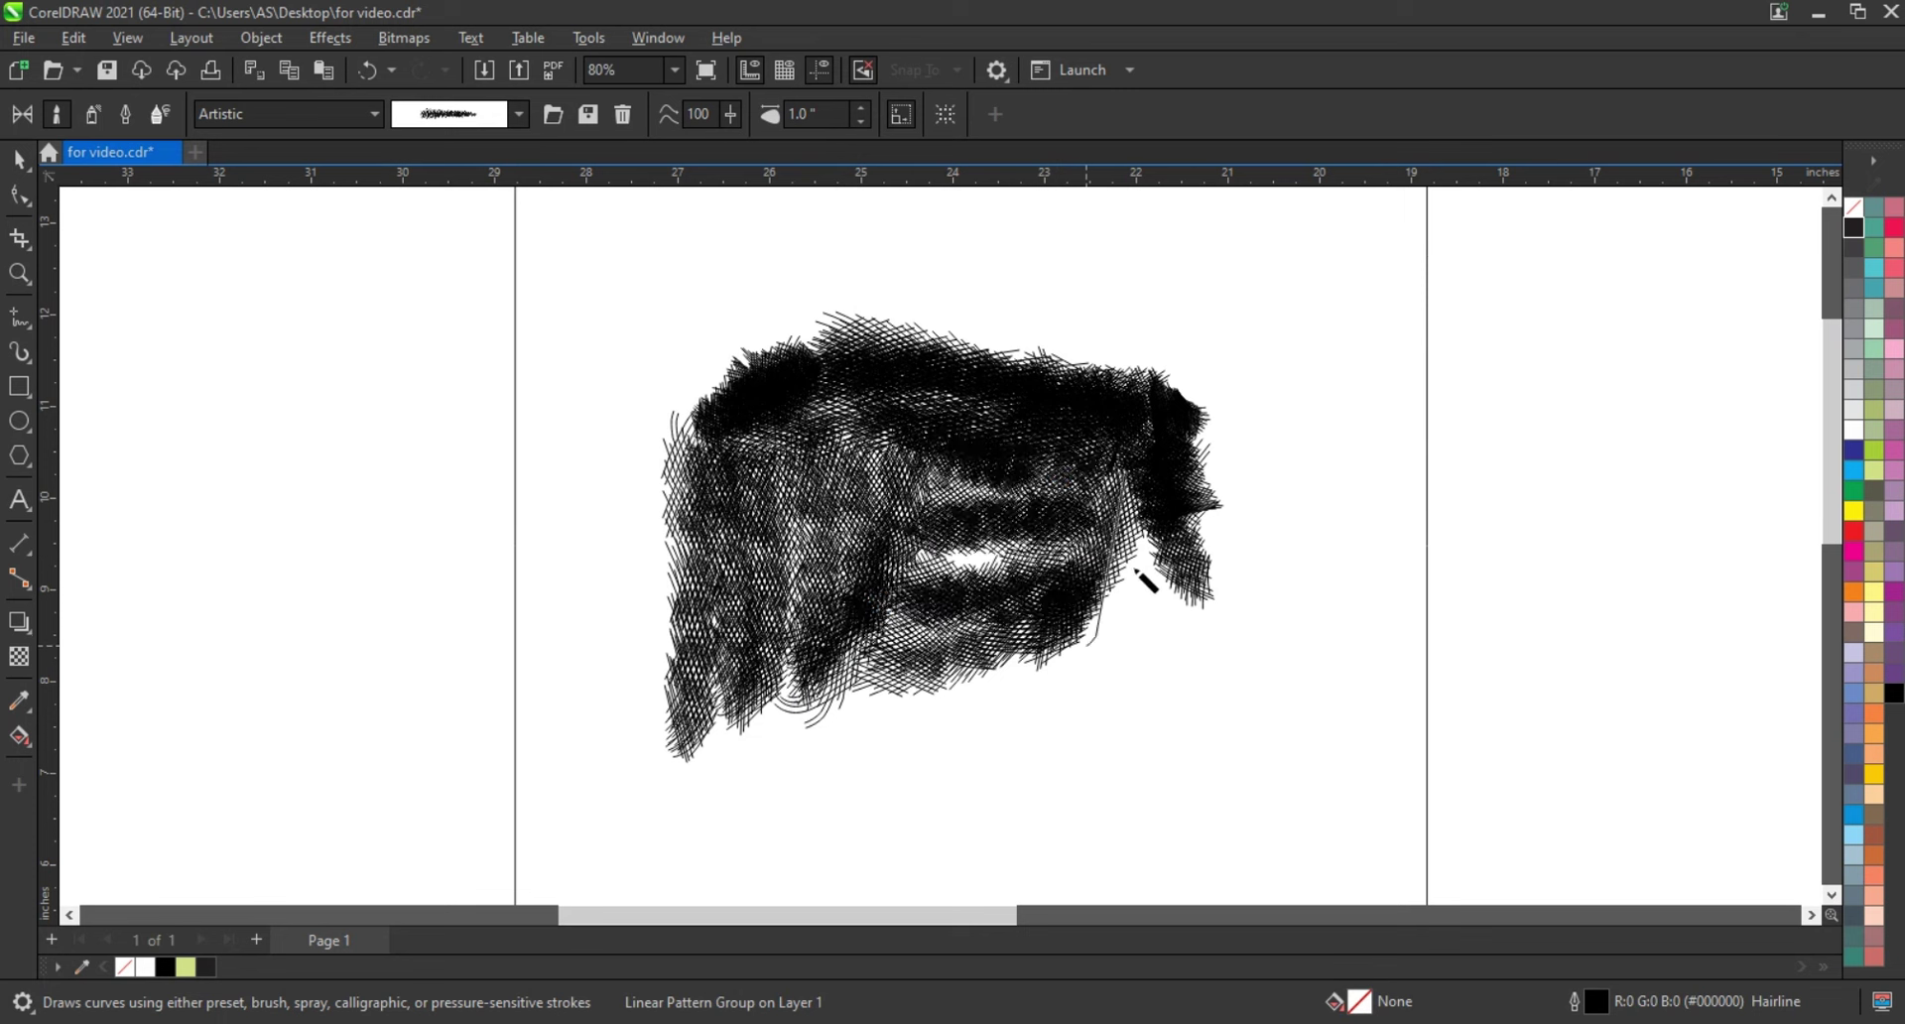
mouse_move(1137, 572)
left_mouse_down()
mouse_move(1156, 526)
mouse_move(1141, 635)
left_mouse_up()
mouse_move(1206, 506)
left_mouse_down()
mouse_move(1199, 622)
mouse_move(1166, 695)
left_mouse_up()
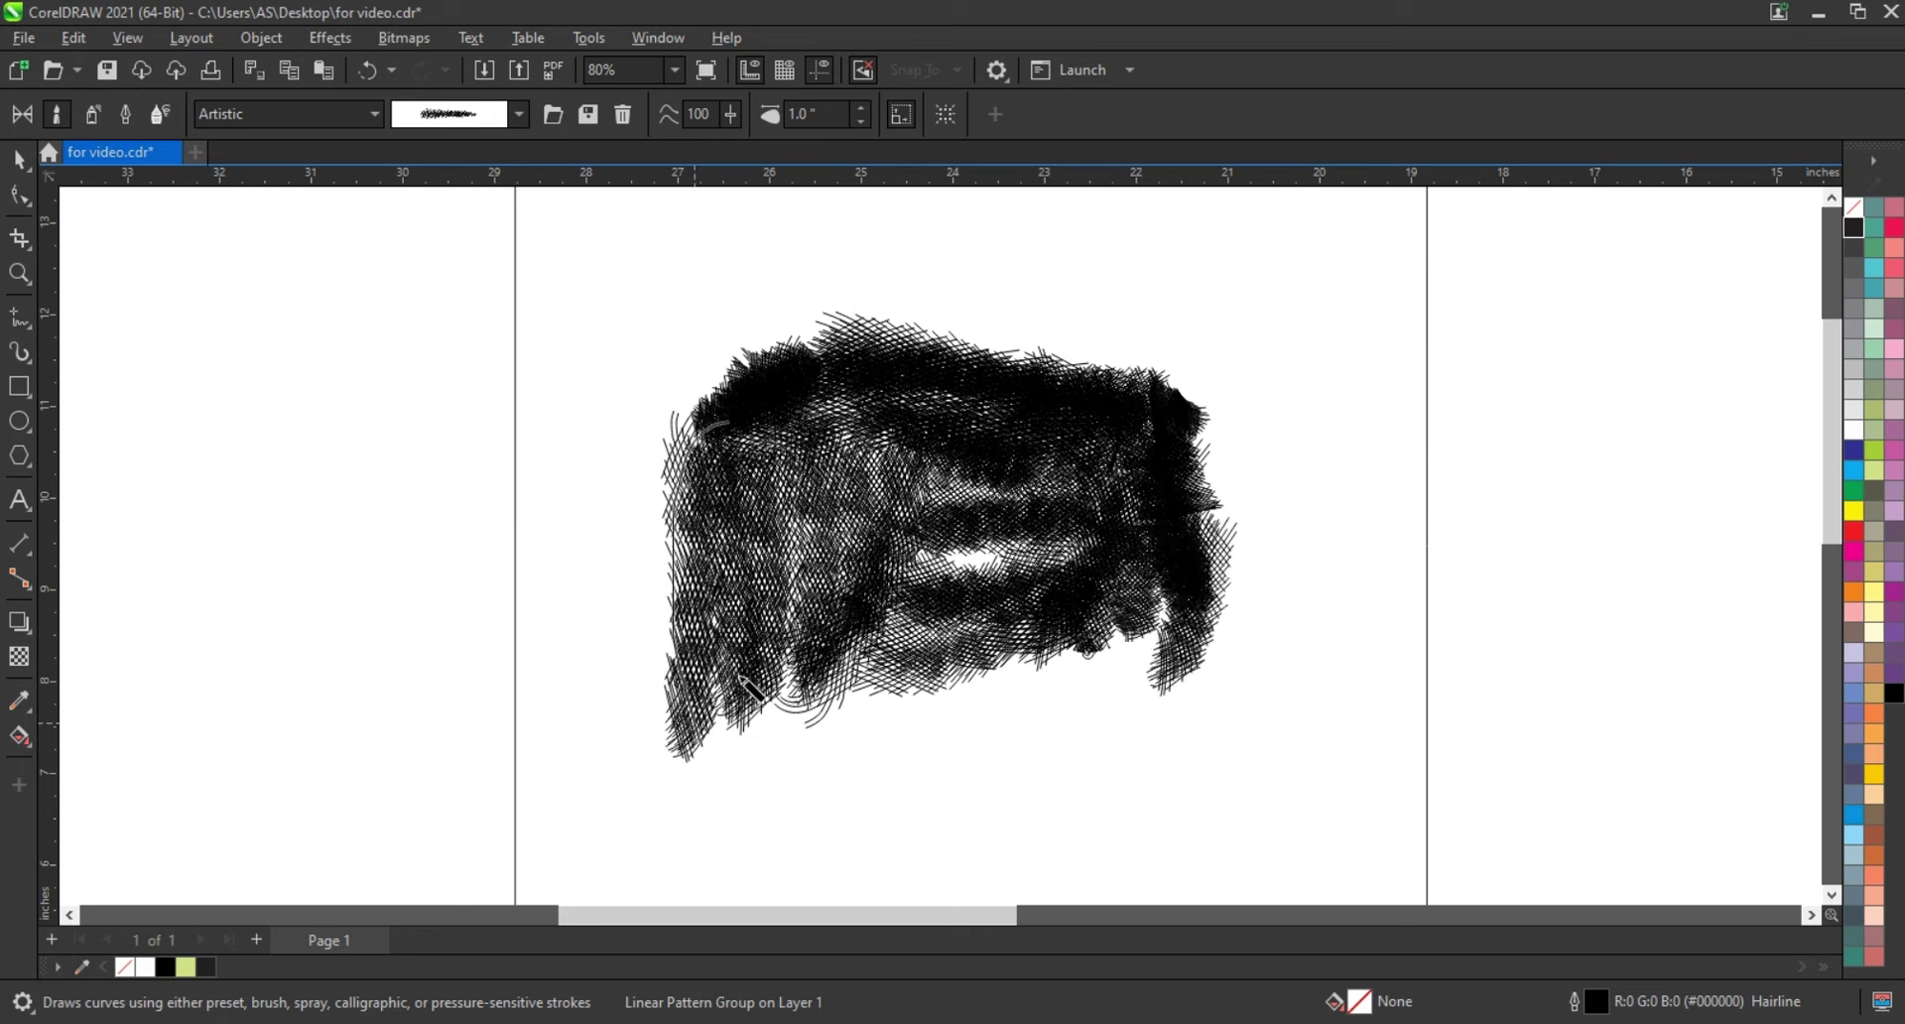
left_click_drag(742, 678, 739, 685)
left_click_drag(769, 432, 771, 707)
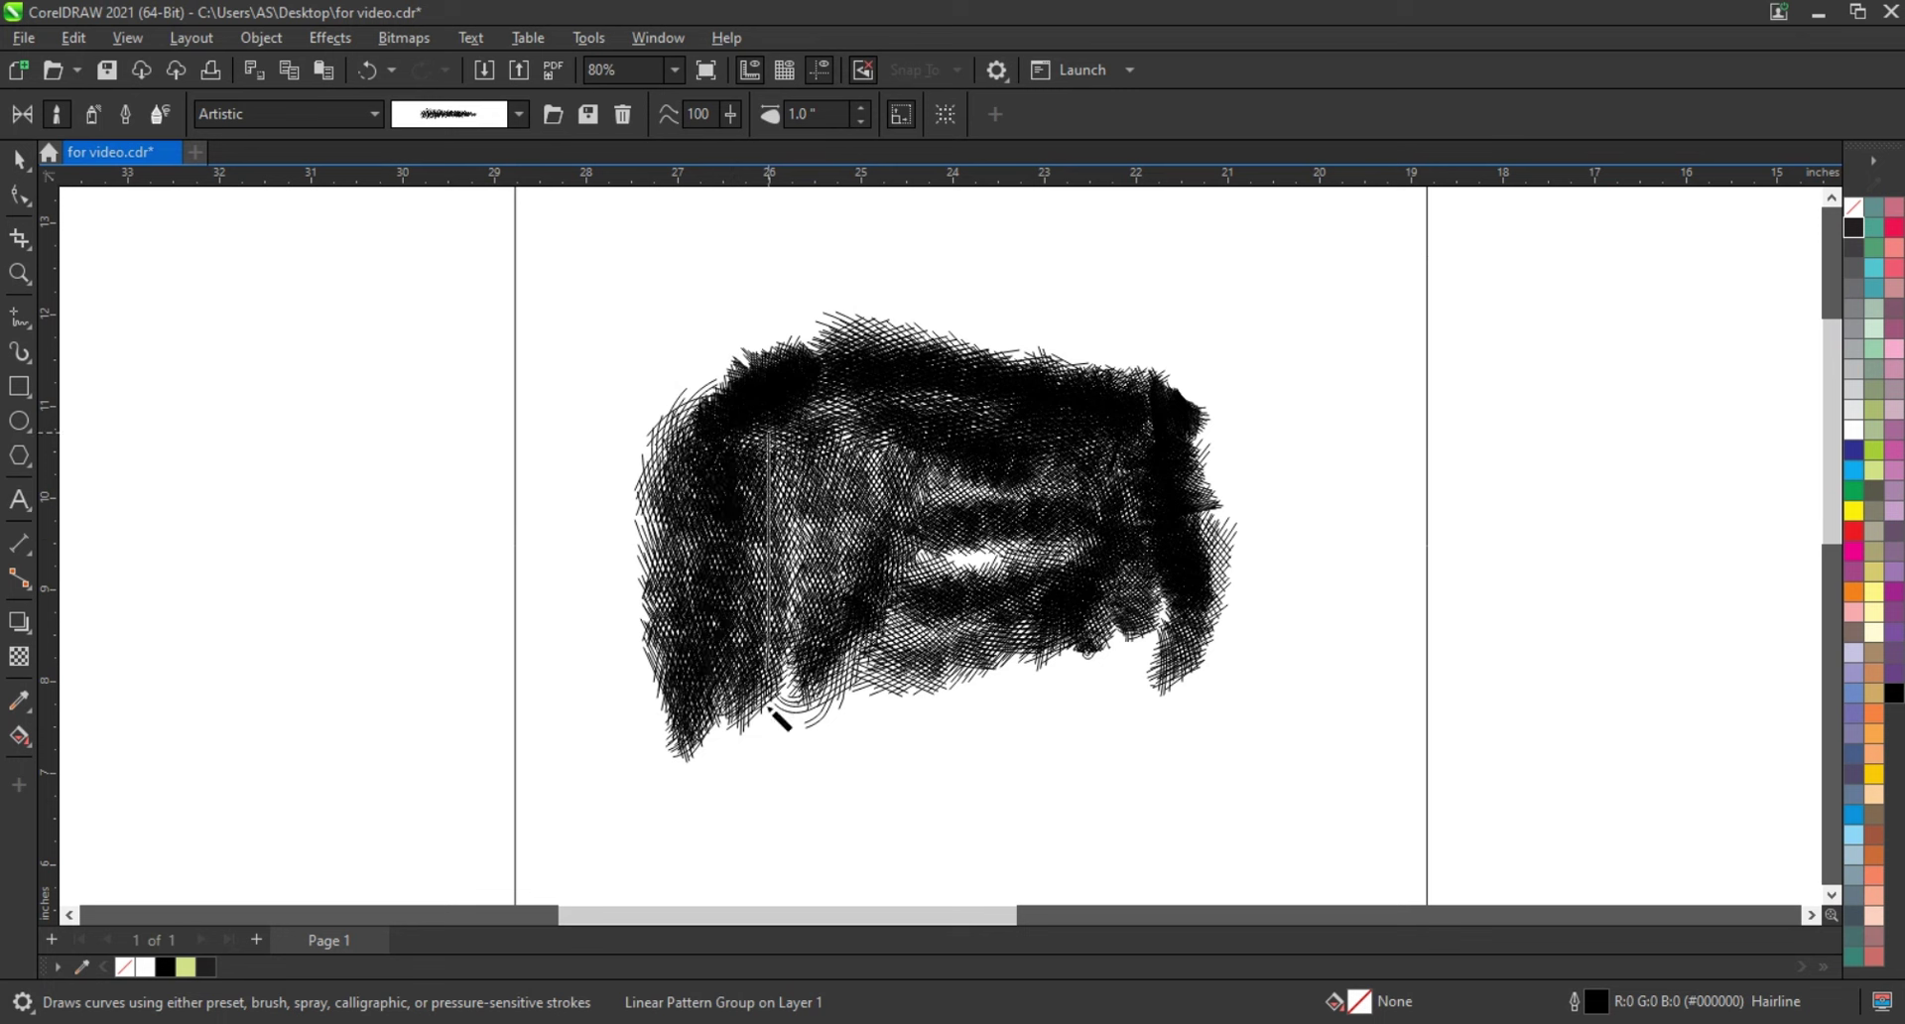
left_click_drag(809, 428, 808, 701)
left_click_drag(818, 415, 898, 675)
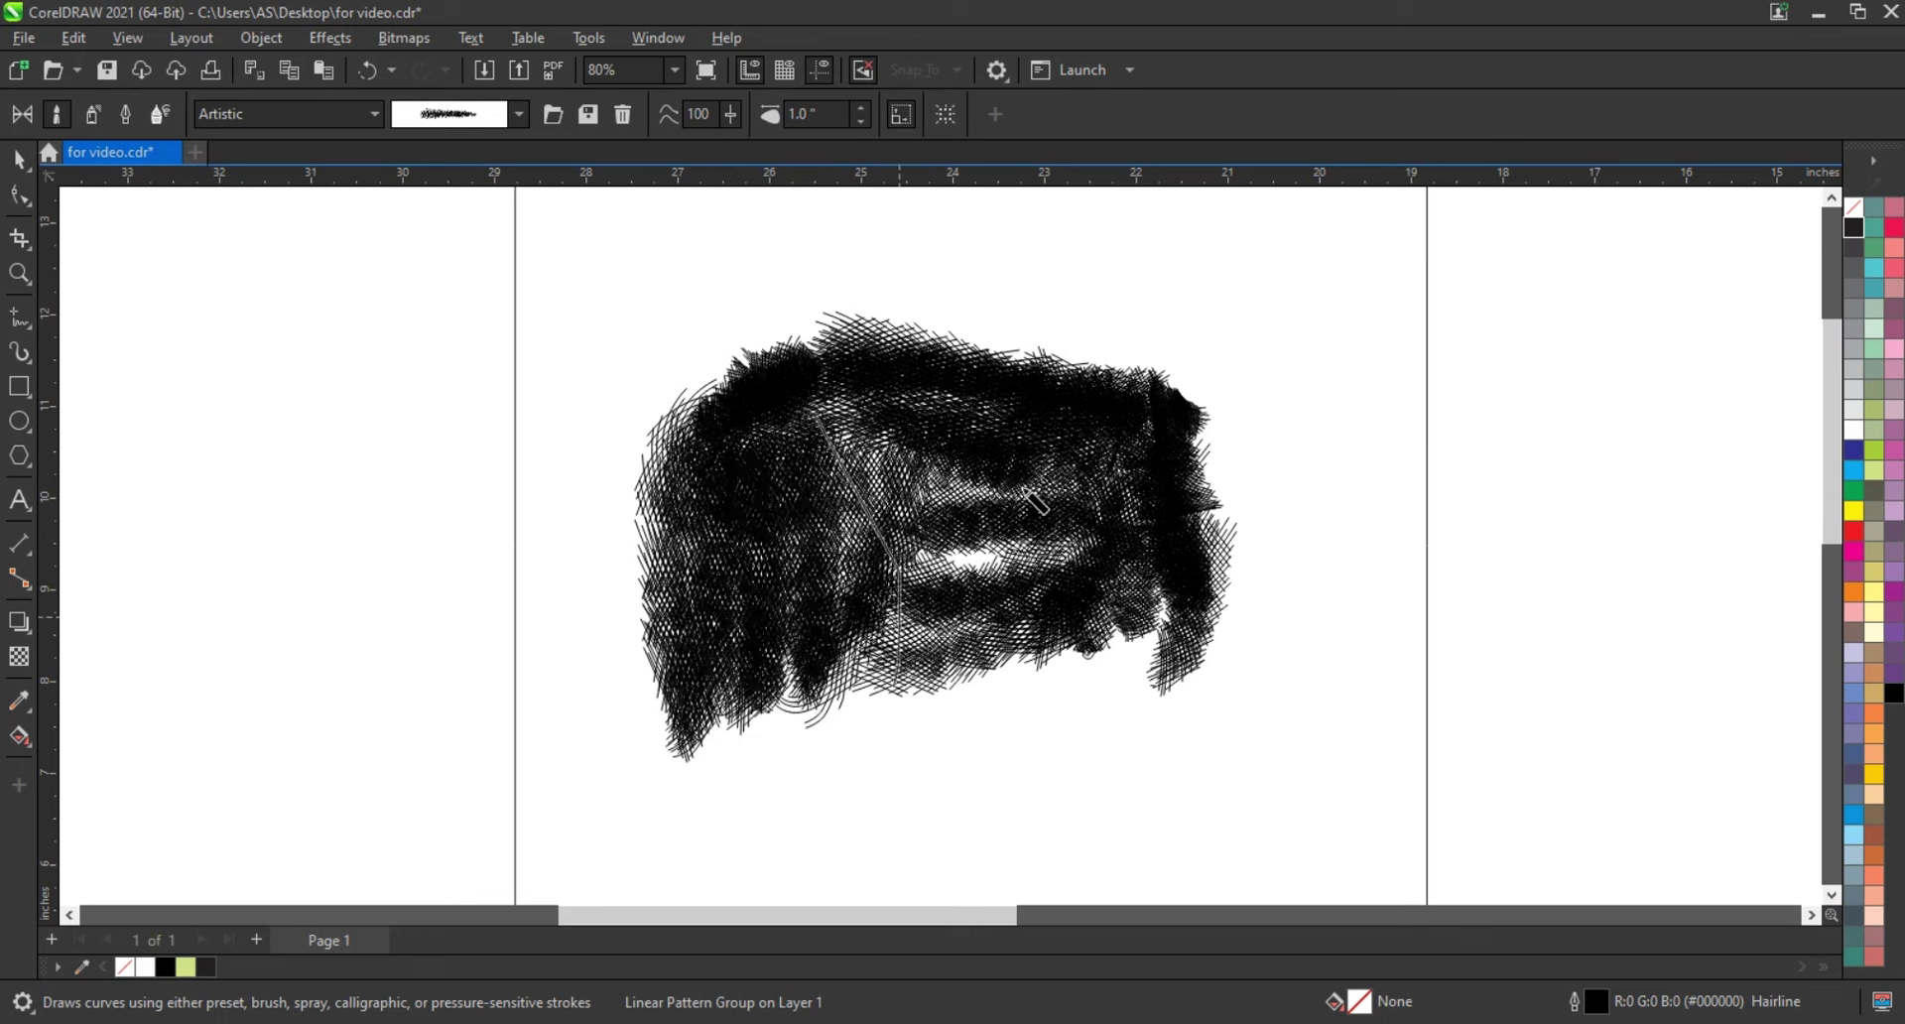
left_click_drag(1037, 492, 888, 447)
left_click_drag(898, 551, 1076, 556)
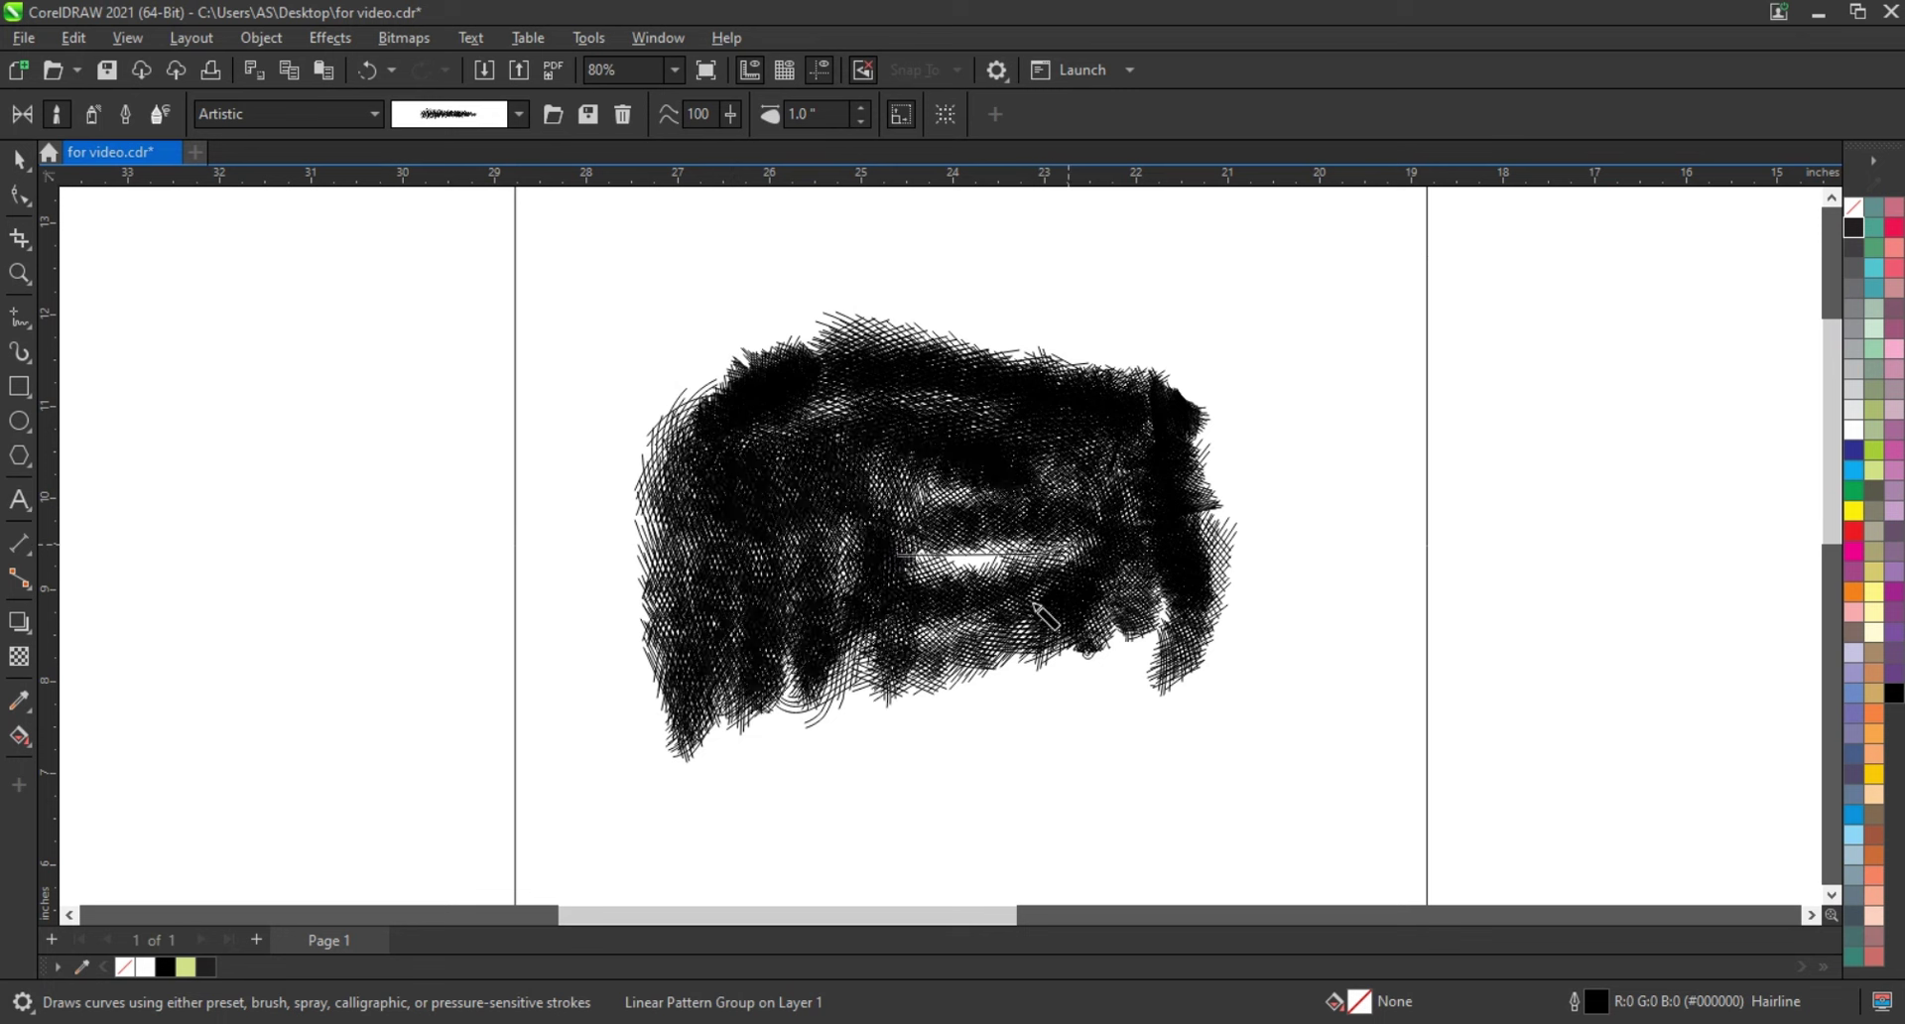
scroll(905, 407, "down", 1)
Extend the hatched mass down both sides and along the bottom with the Artistic Media brush
scroll(905, 406, "down", 2)
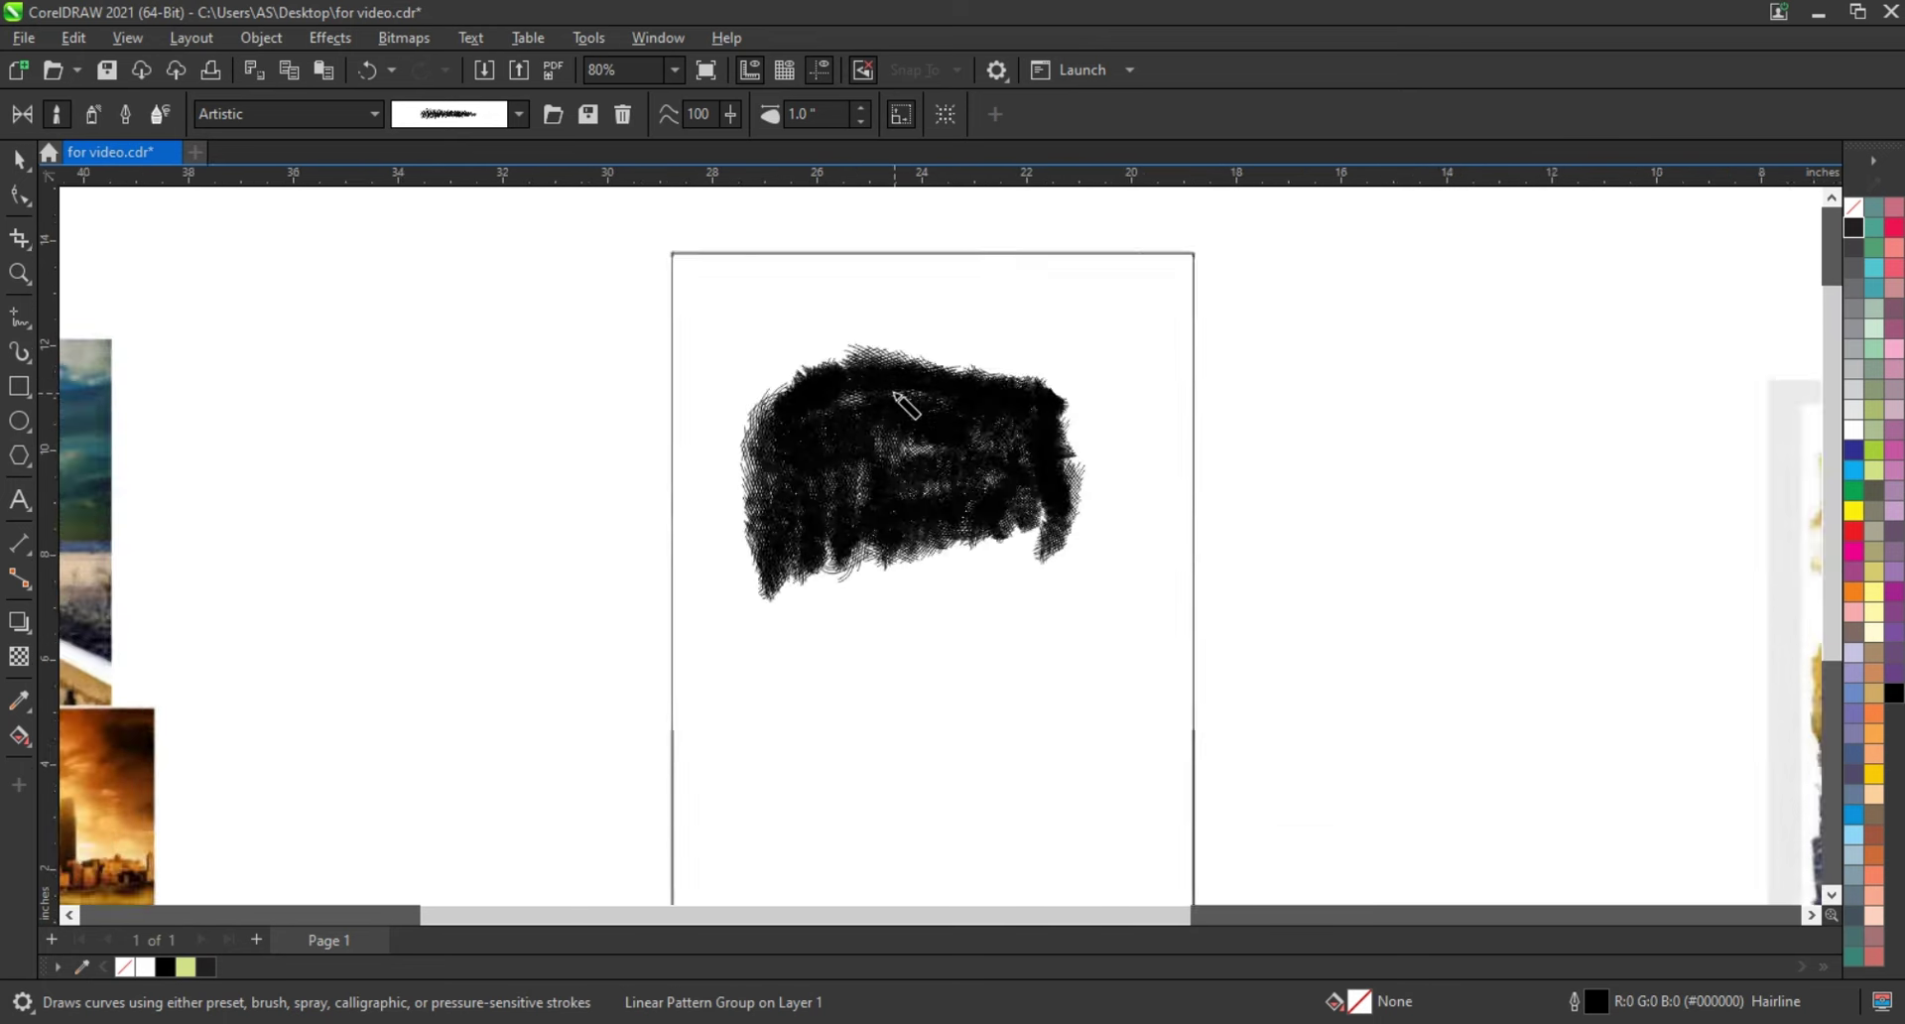
scroll(905, 406, "down", 1)
mouse_move(568, 298)
left_mouse_down()
mouse_move(1131, 795)
mouse_move(1229, 854)
left_mouse_up()
left_click(19, 500)
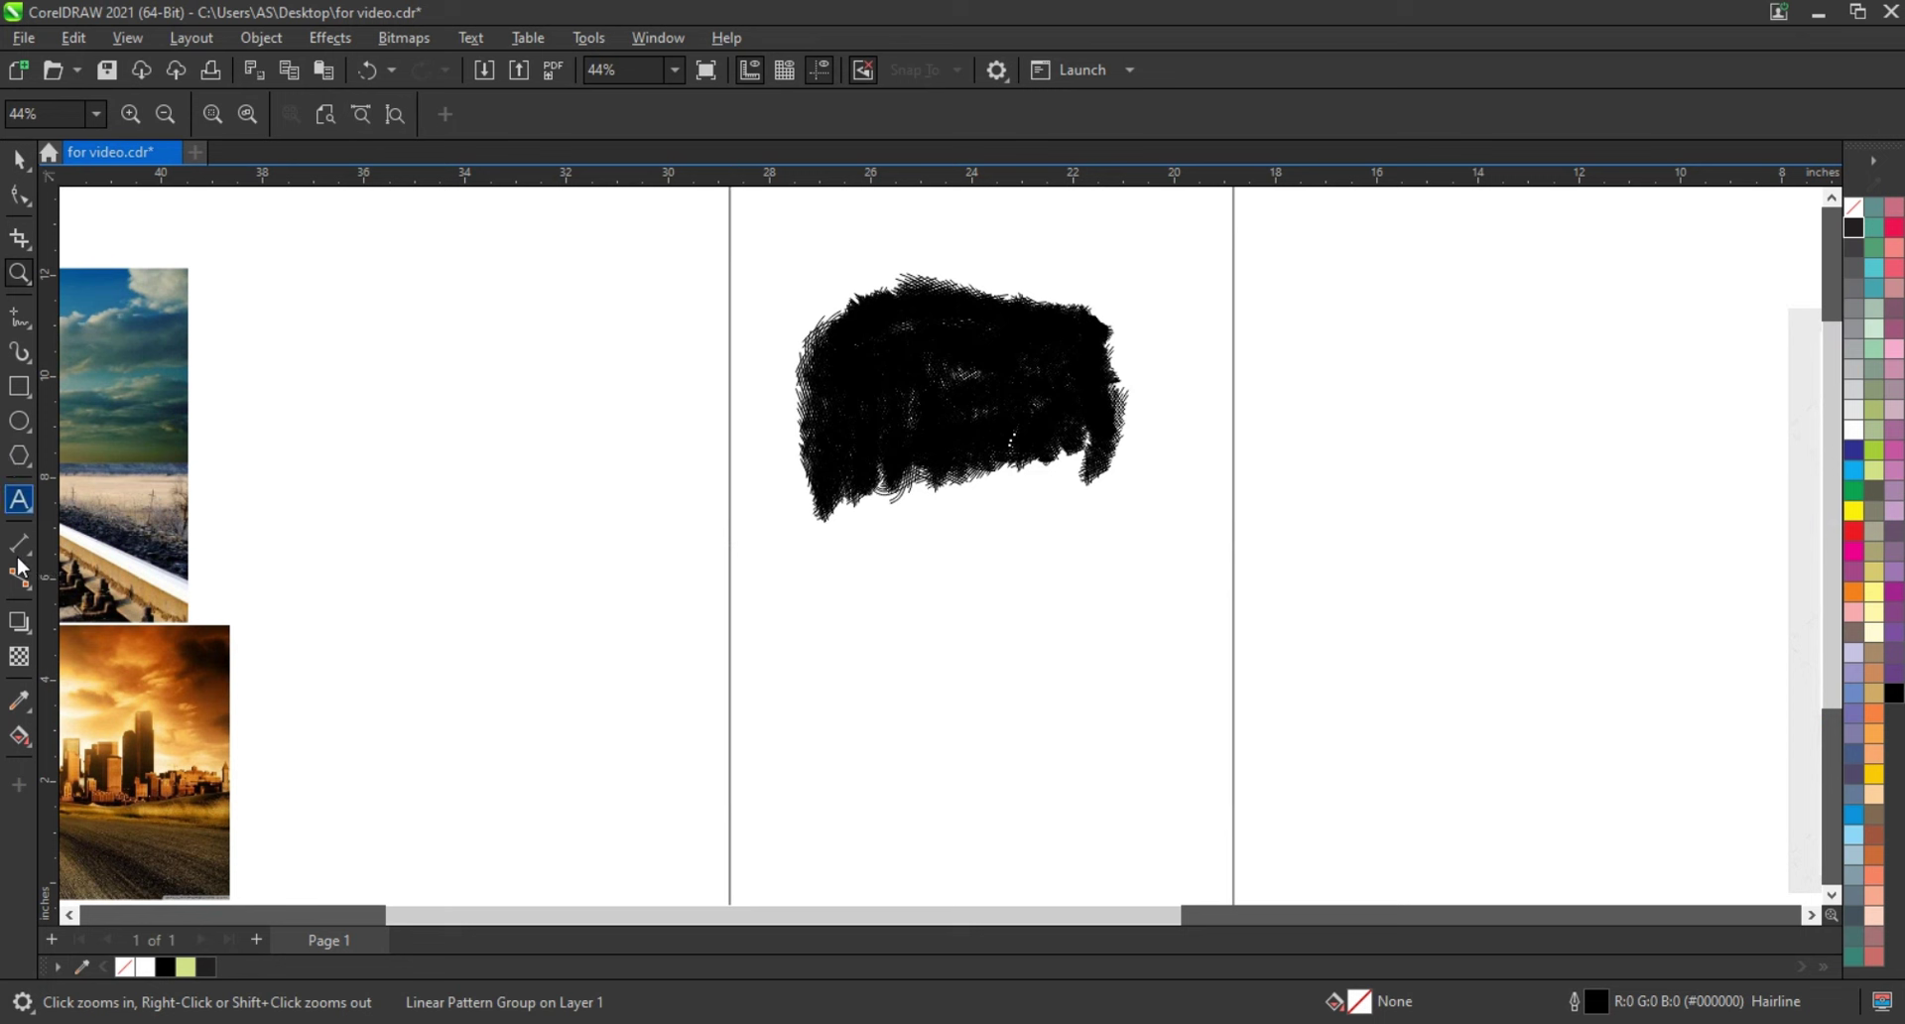
left_click(20, 353)
left_click_drag(828, 476, 820, 689)
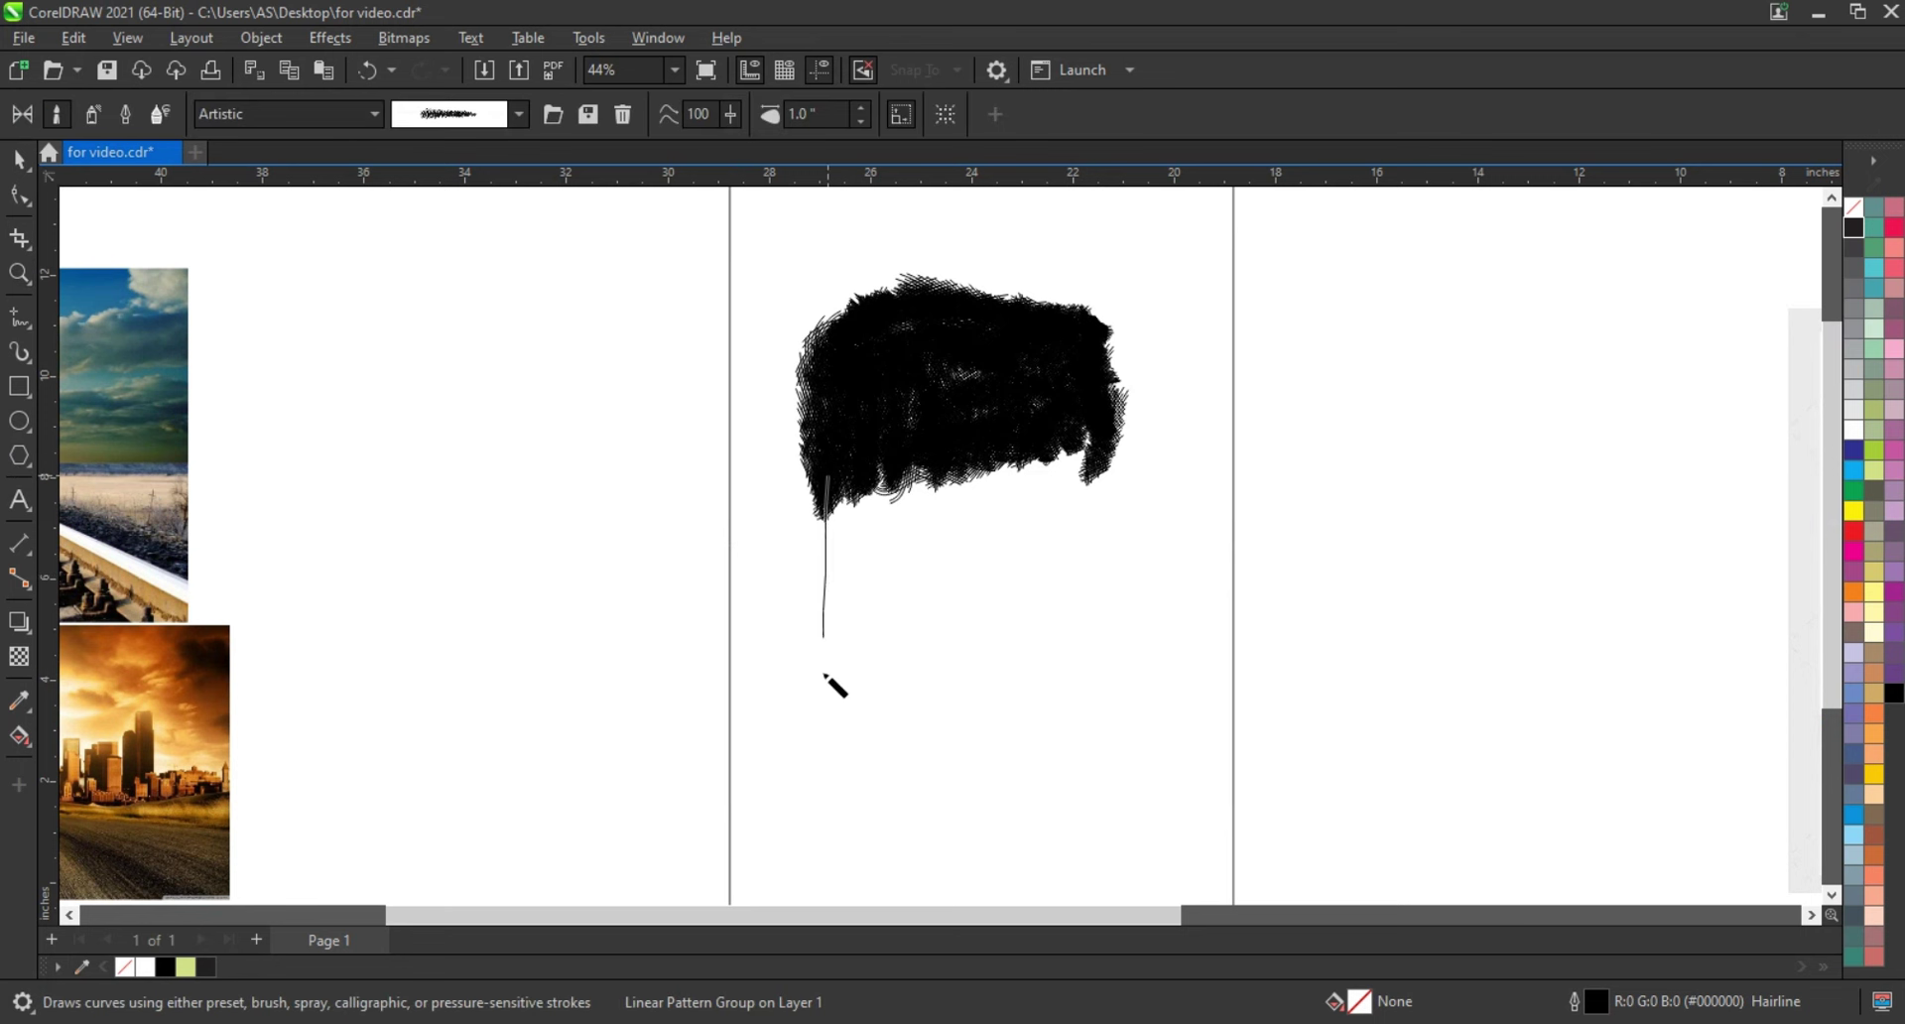
left_click_drag(832, 482, 794, 586)
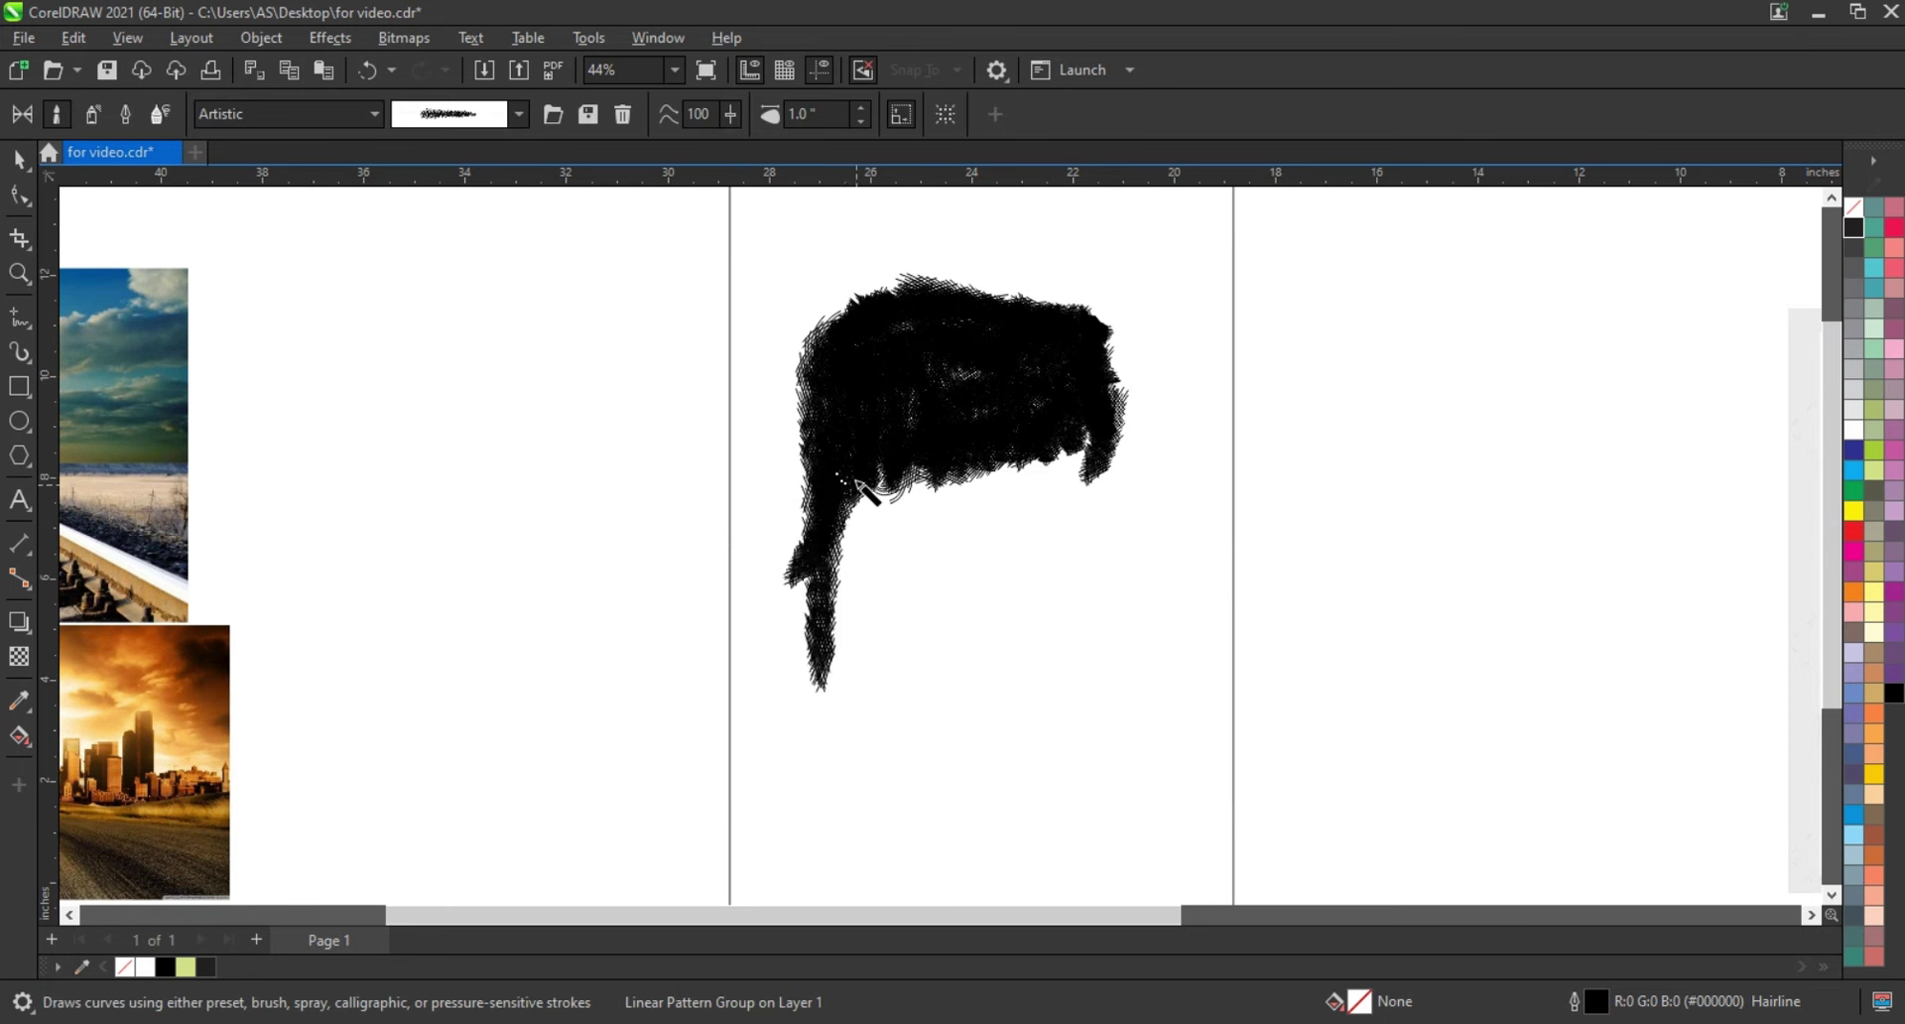
left_click_drag(834, 486, 806, 679)
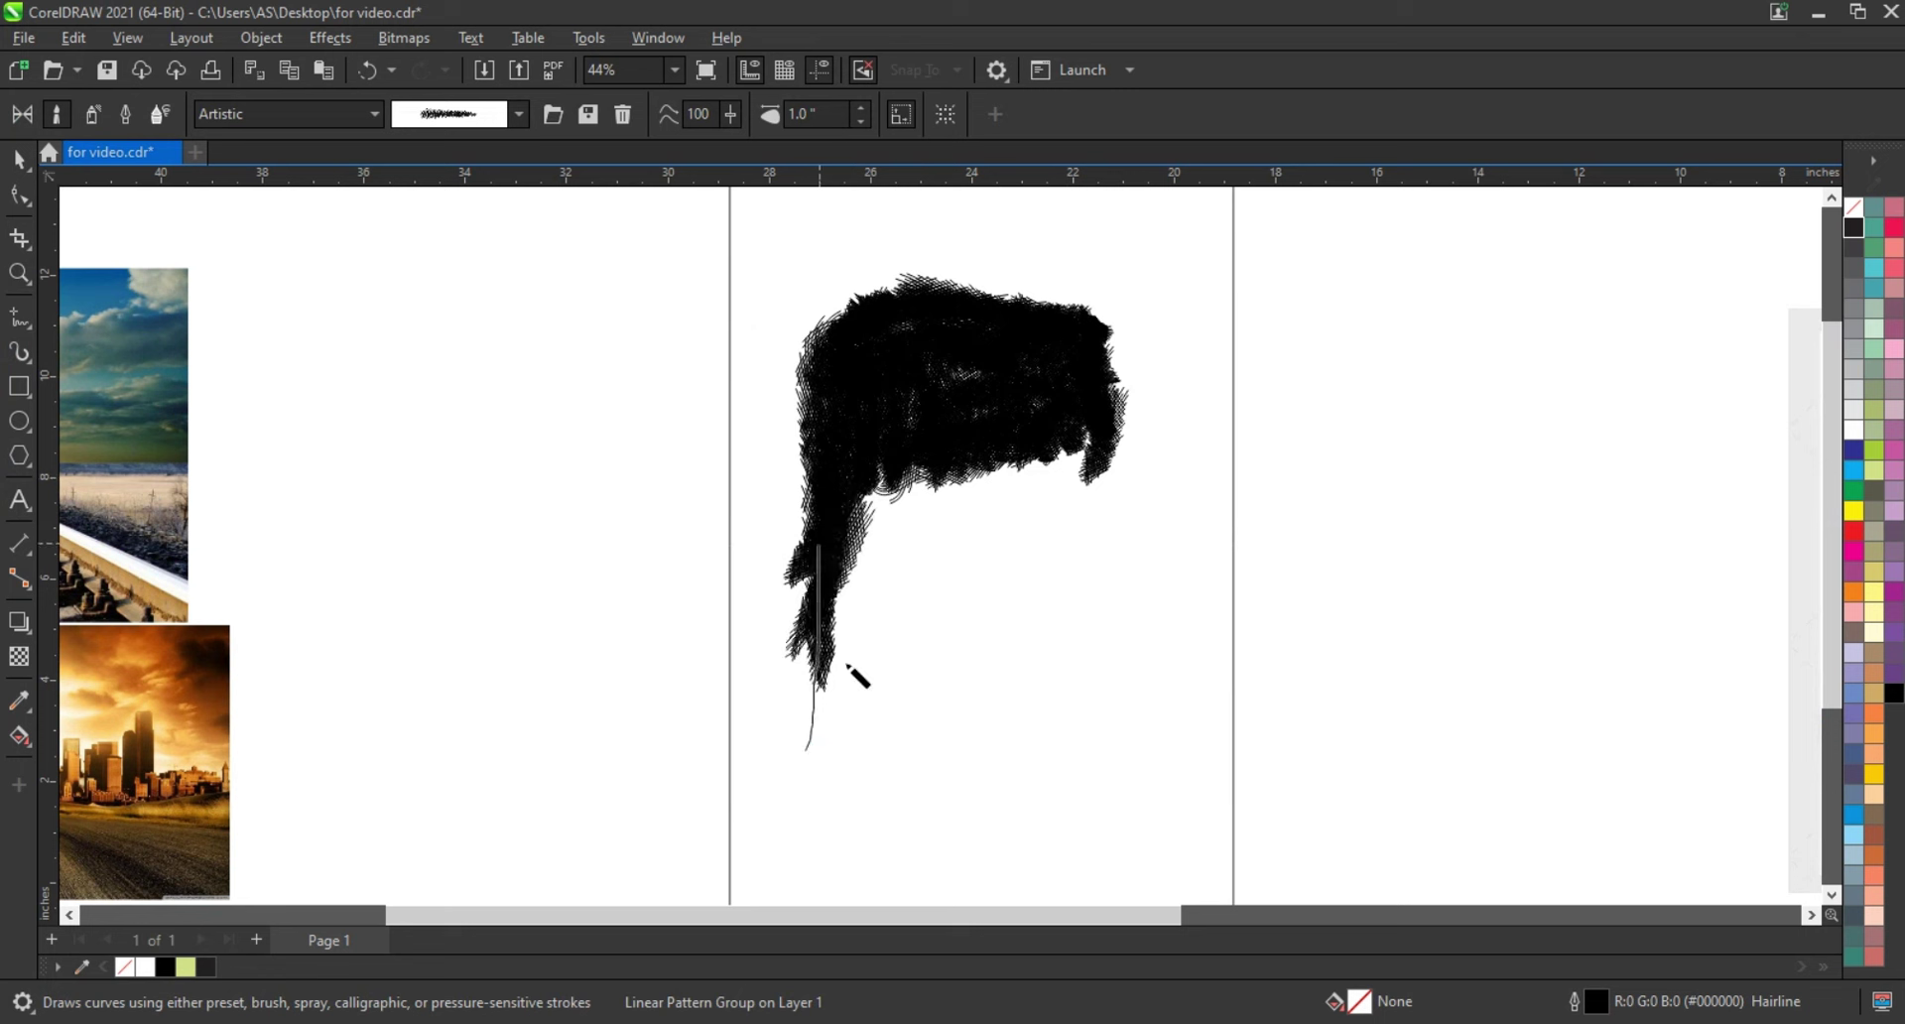
left_click_drag(1090, 421, 1133, 684)
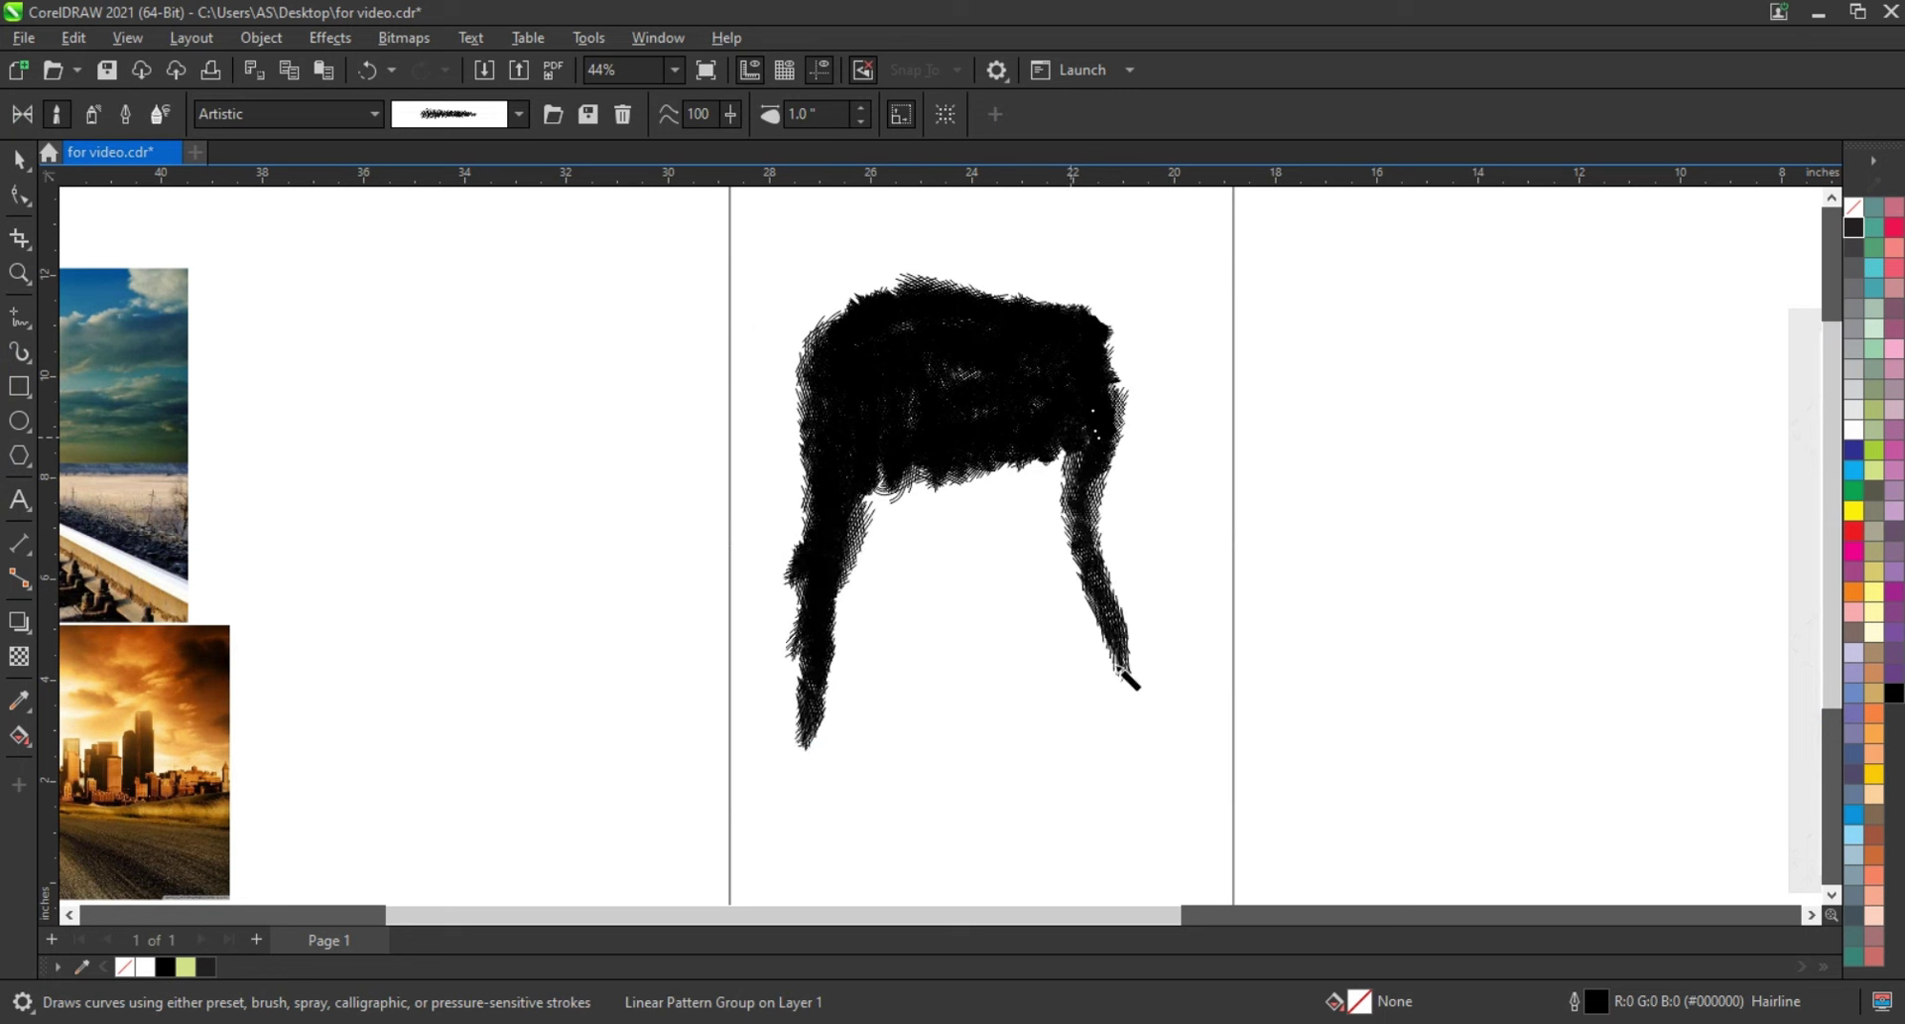
left_click_drag(1080, 762, 989, 774)
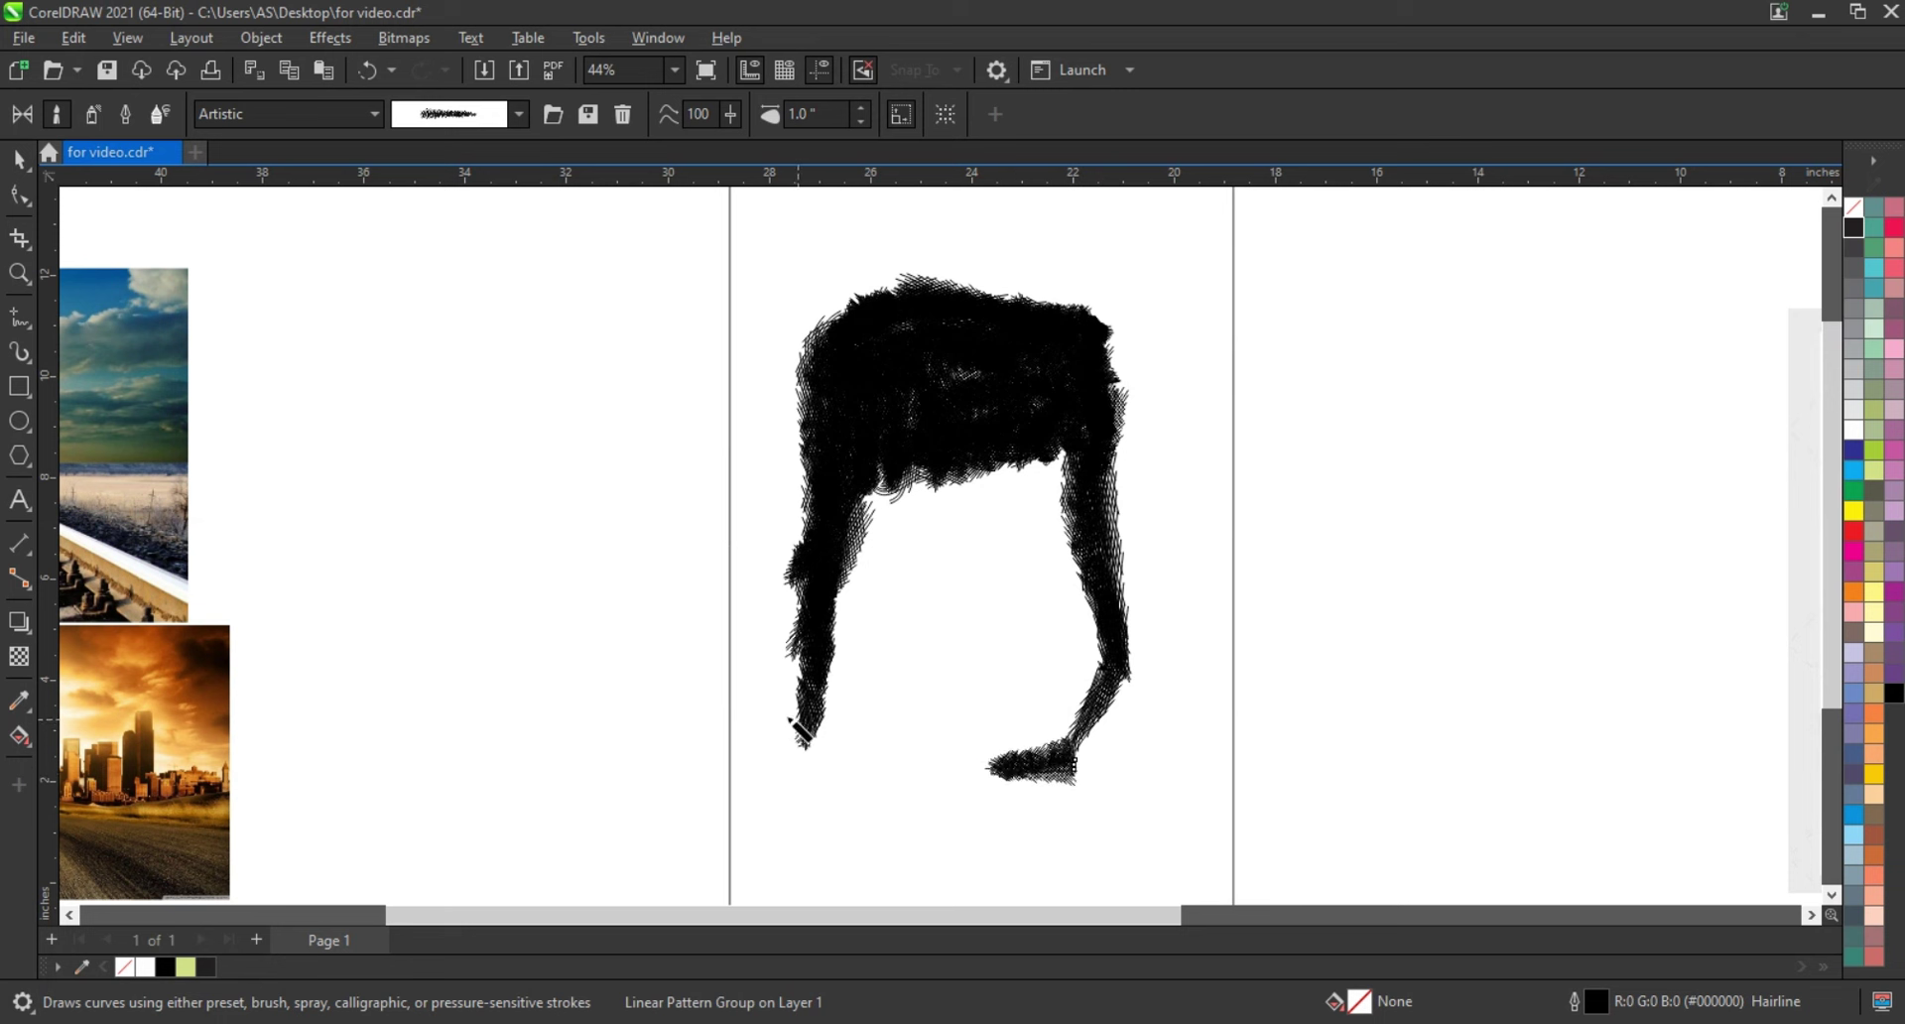
mouse_move(789, 716)
left_mouse_down()
mouse_move(1014, 787)
mouse_move(871, 742)
mouse_move(846, 533)
left_mouse_up()
mouse_move(869, 458)
left_mouse_down()
mouse_move(849, 716)
mouse_move(1067, 744)
mouse_move(1070, 467)
mouse_move(1058, 741)
mouse_move(1056, 461)
mouse_move(909, 596)
left_mouse_up()
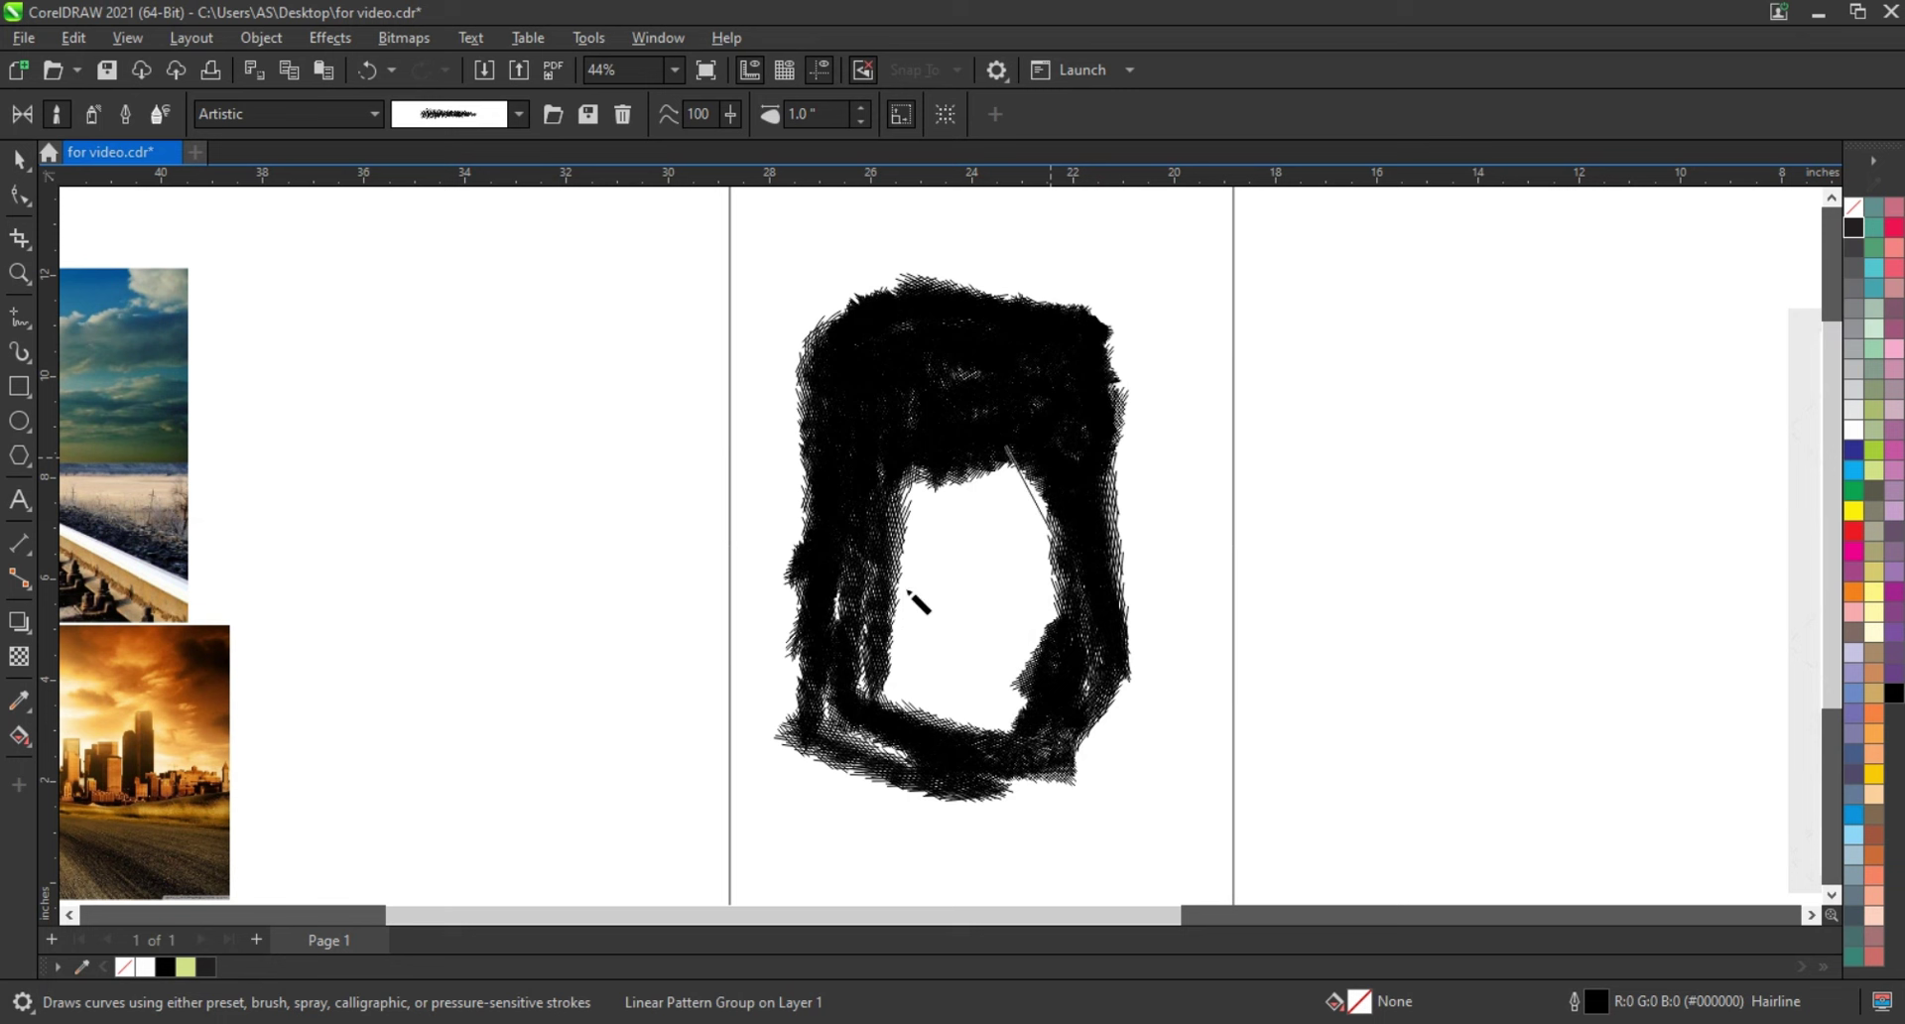
Fill the white gap inside the outlined brush shape with hatched strokes
left_click_drag(978, 480, 1047, 570)
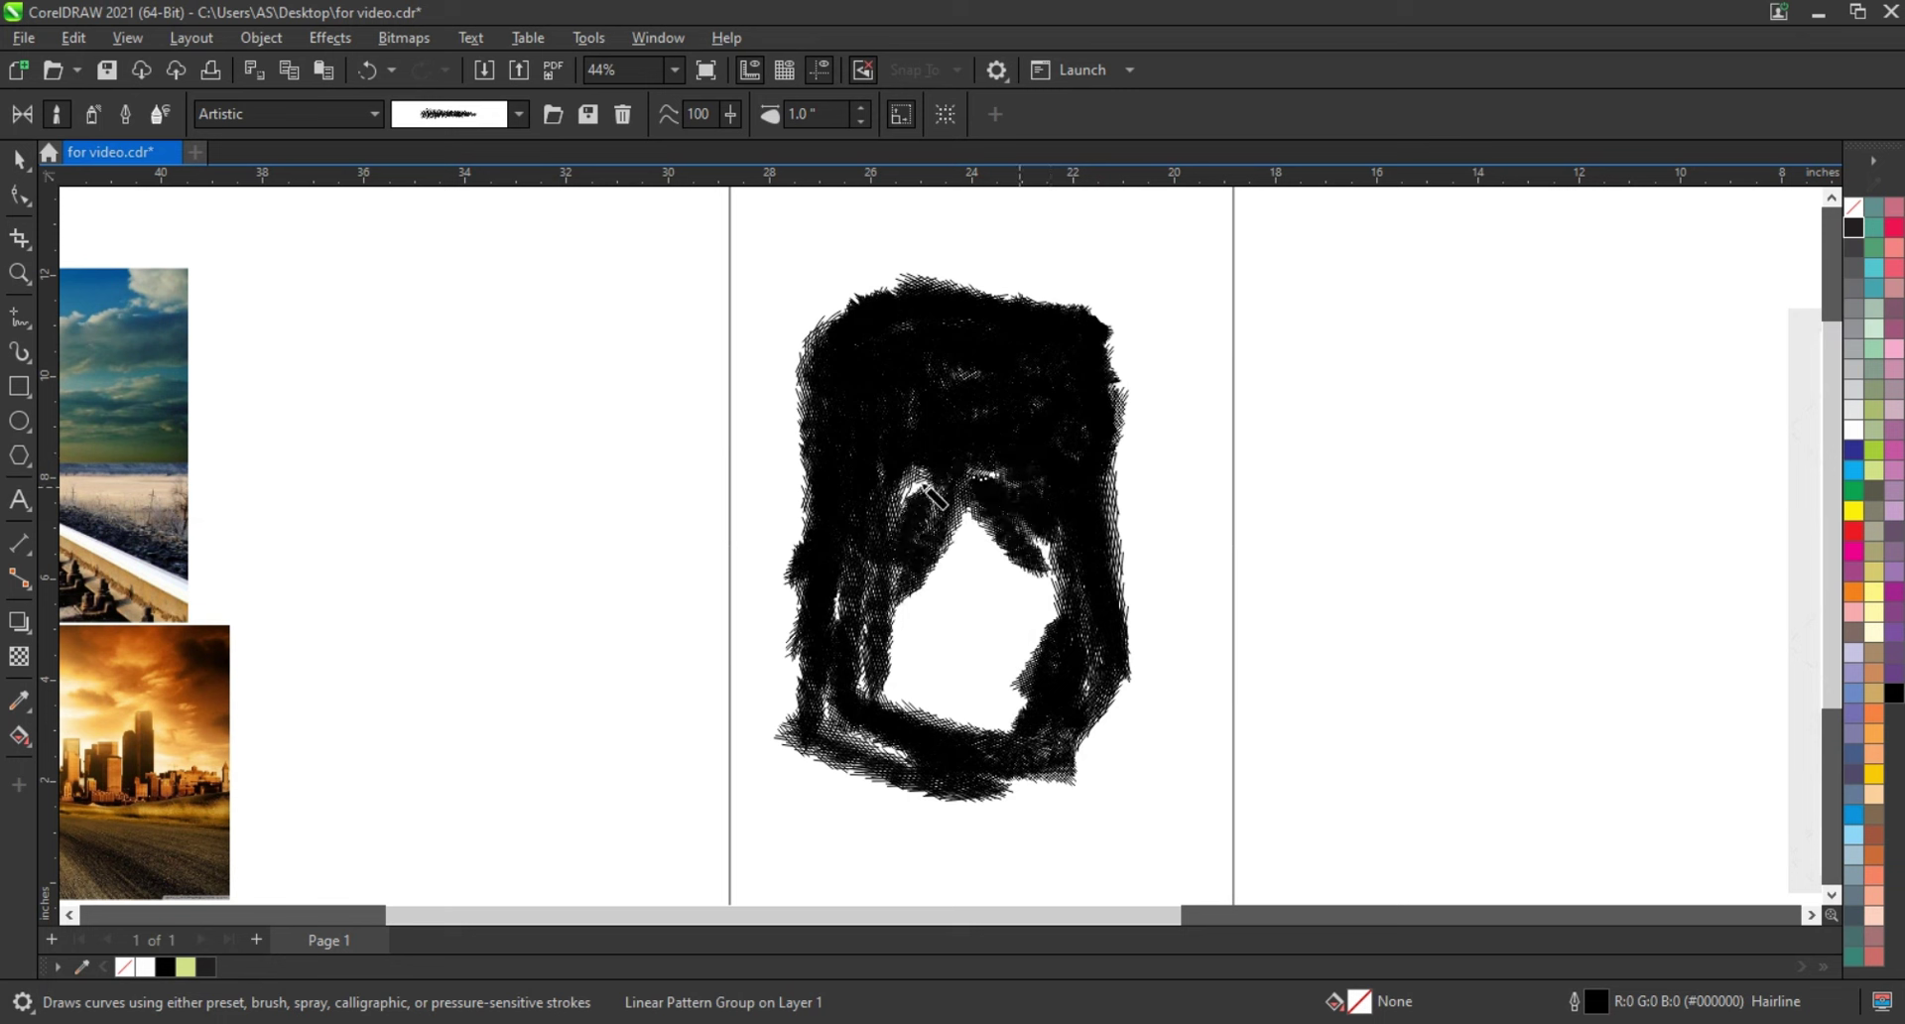
left_click_drag(928, 488, 870, 631)
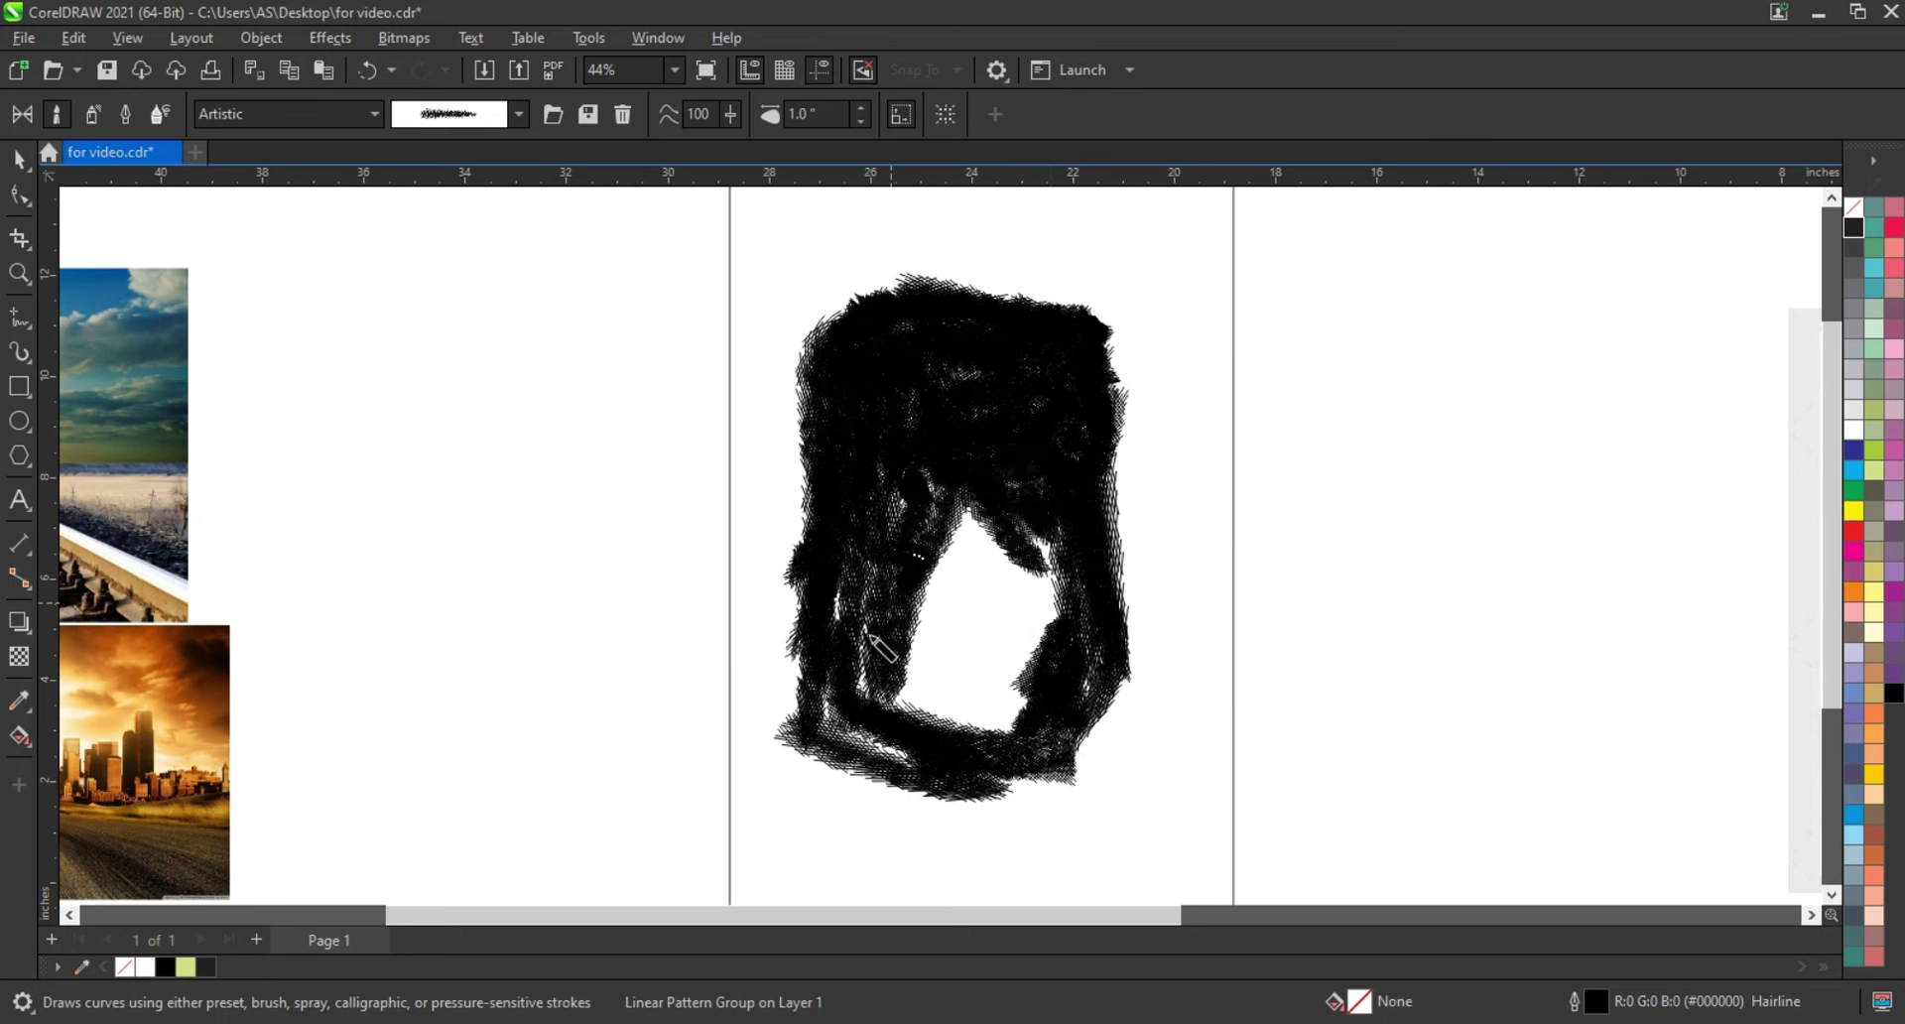
left_click_drag(855, 707, 834, 566)
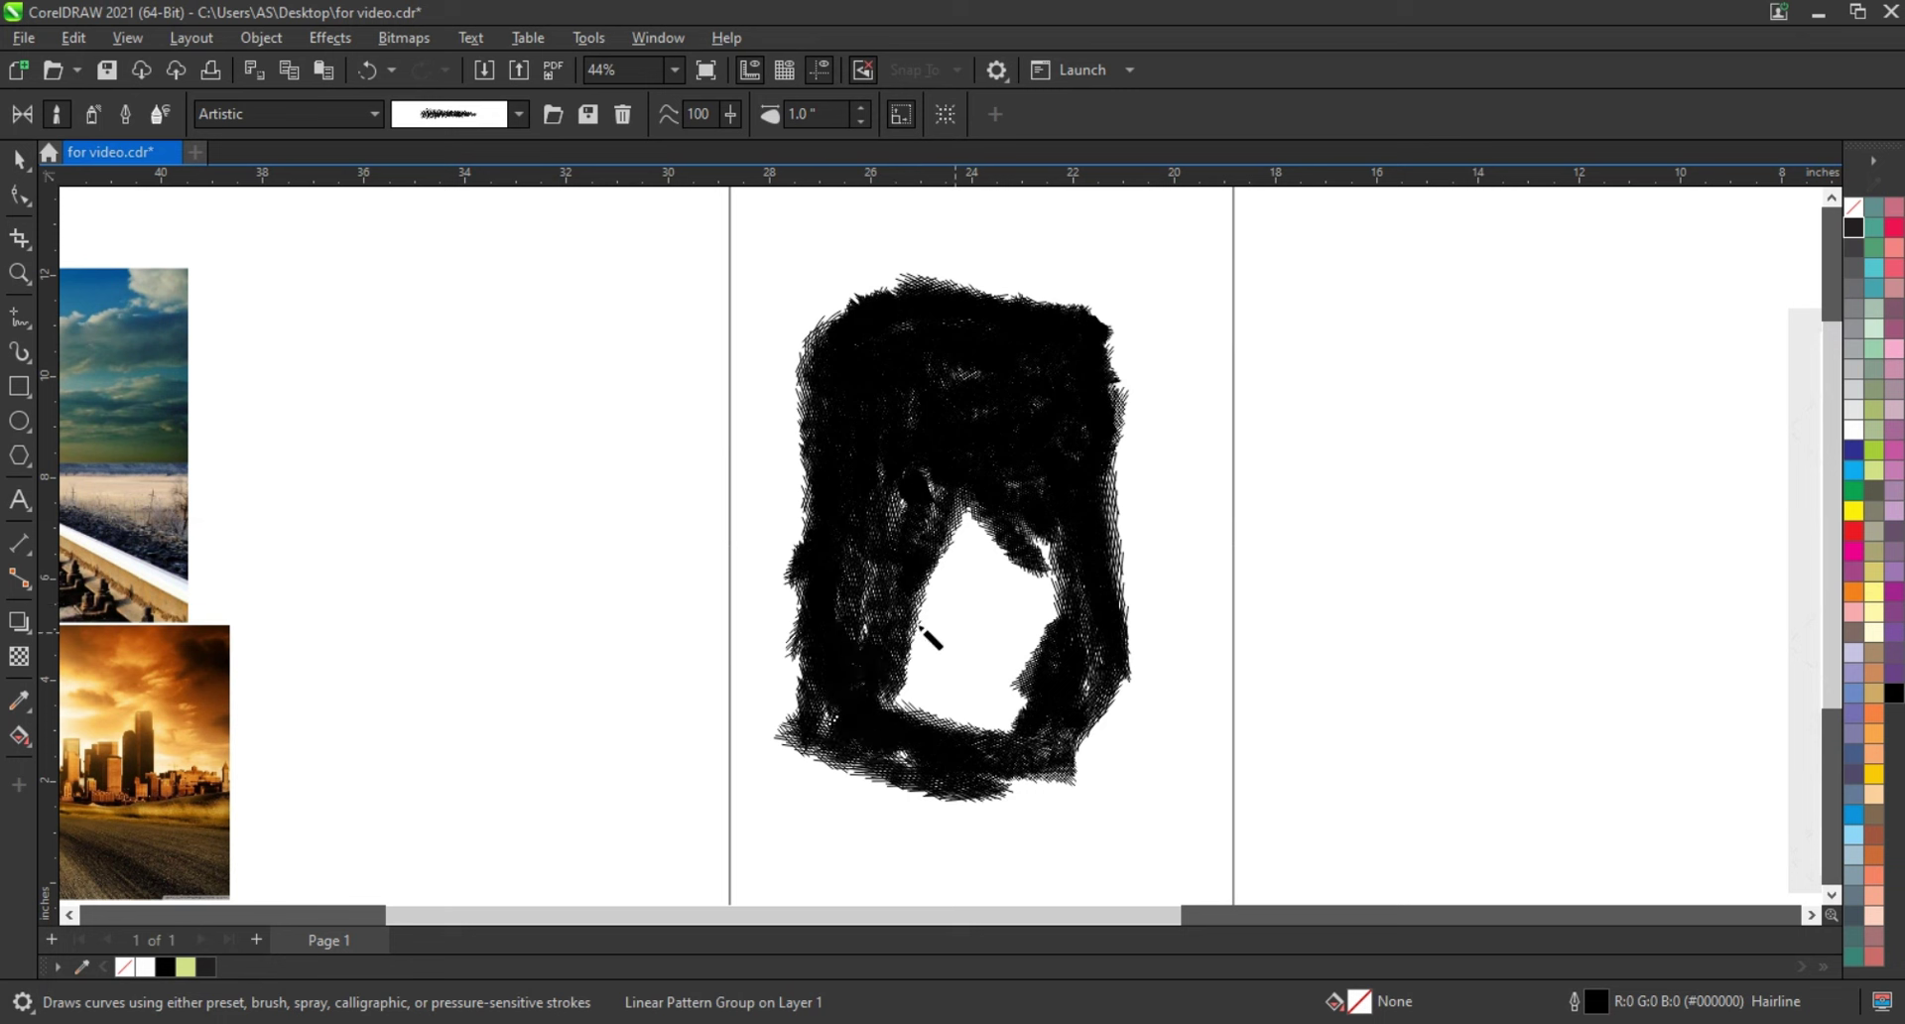
mouse_move(914, 625)
left_mouse_down()
mouse_move(888, 699)
mouse_move(927, 688)
mouse_move(914, 604)
left_mouse_up()
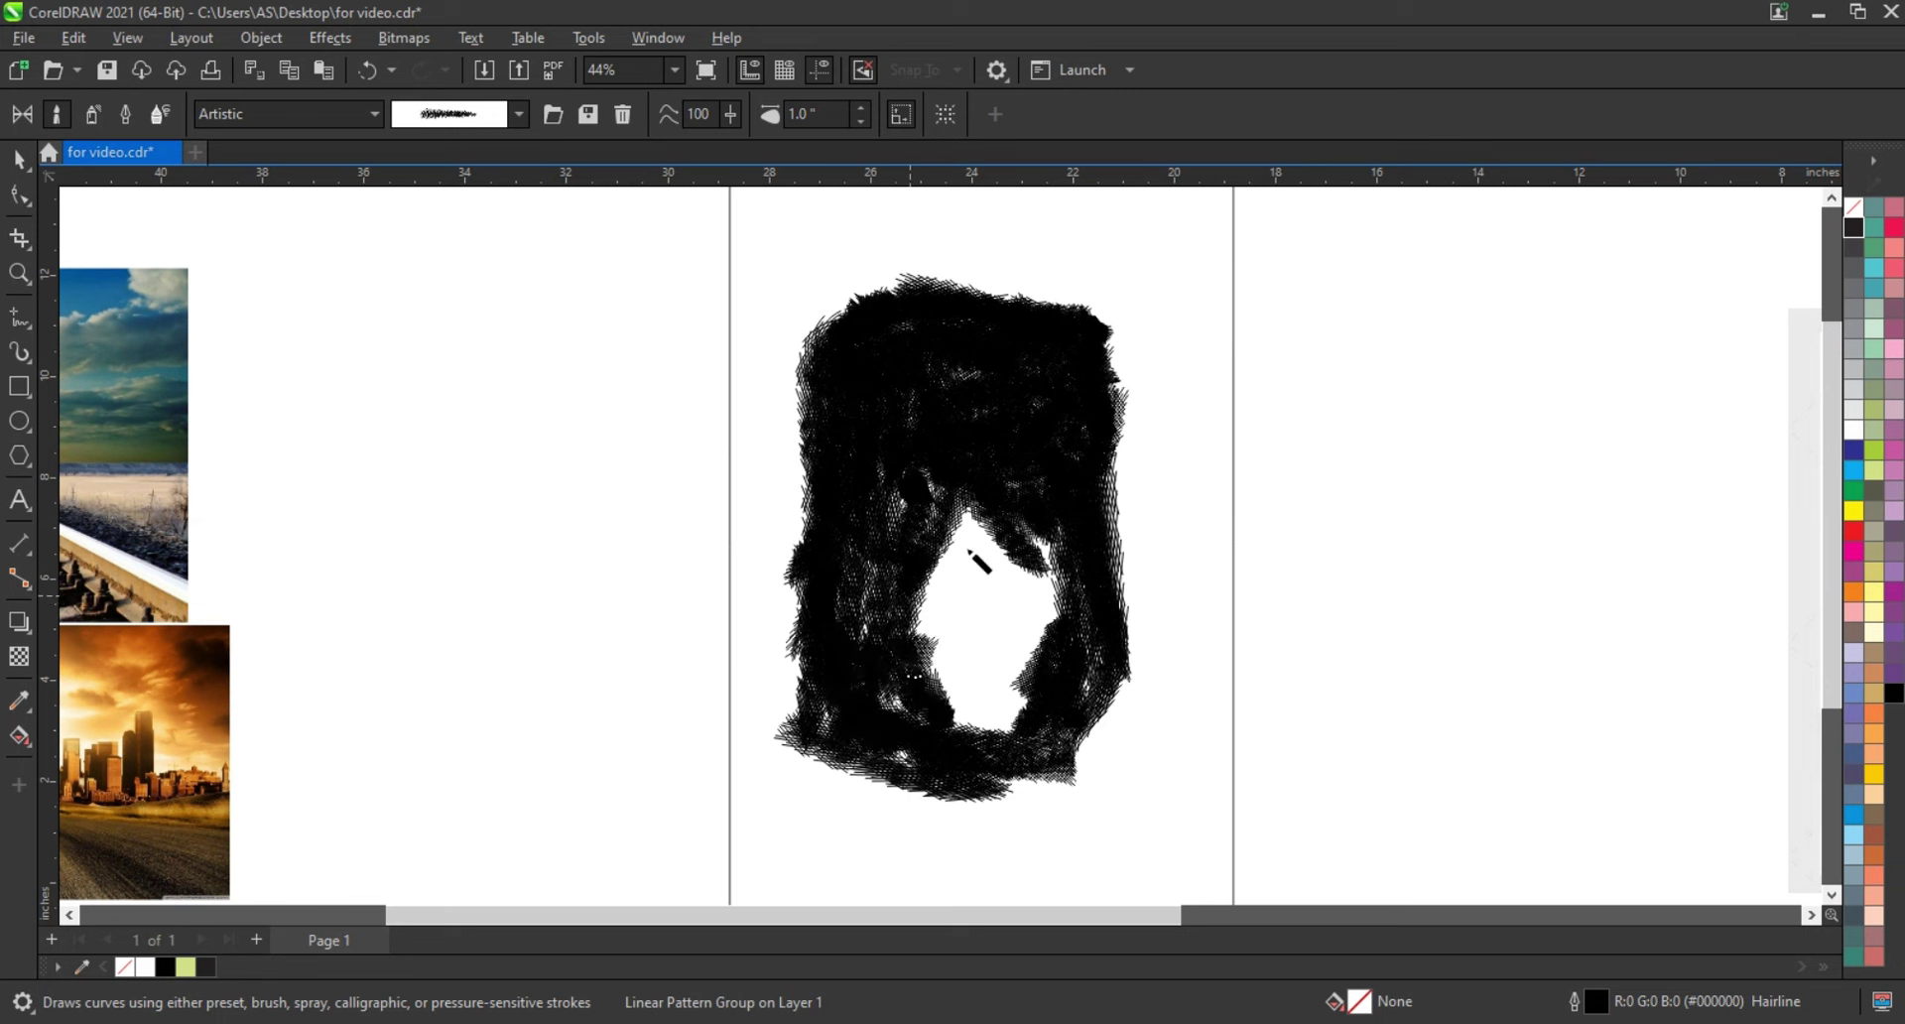
mouse_move(967, 549)
left_mouse_down()
mouse_move(977, 719)
mouse_move(967, 513)
left_mouse_up()
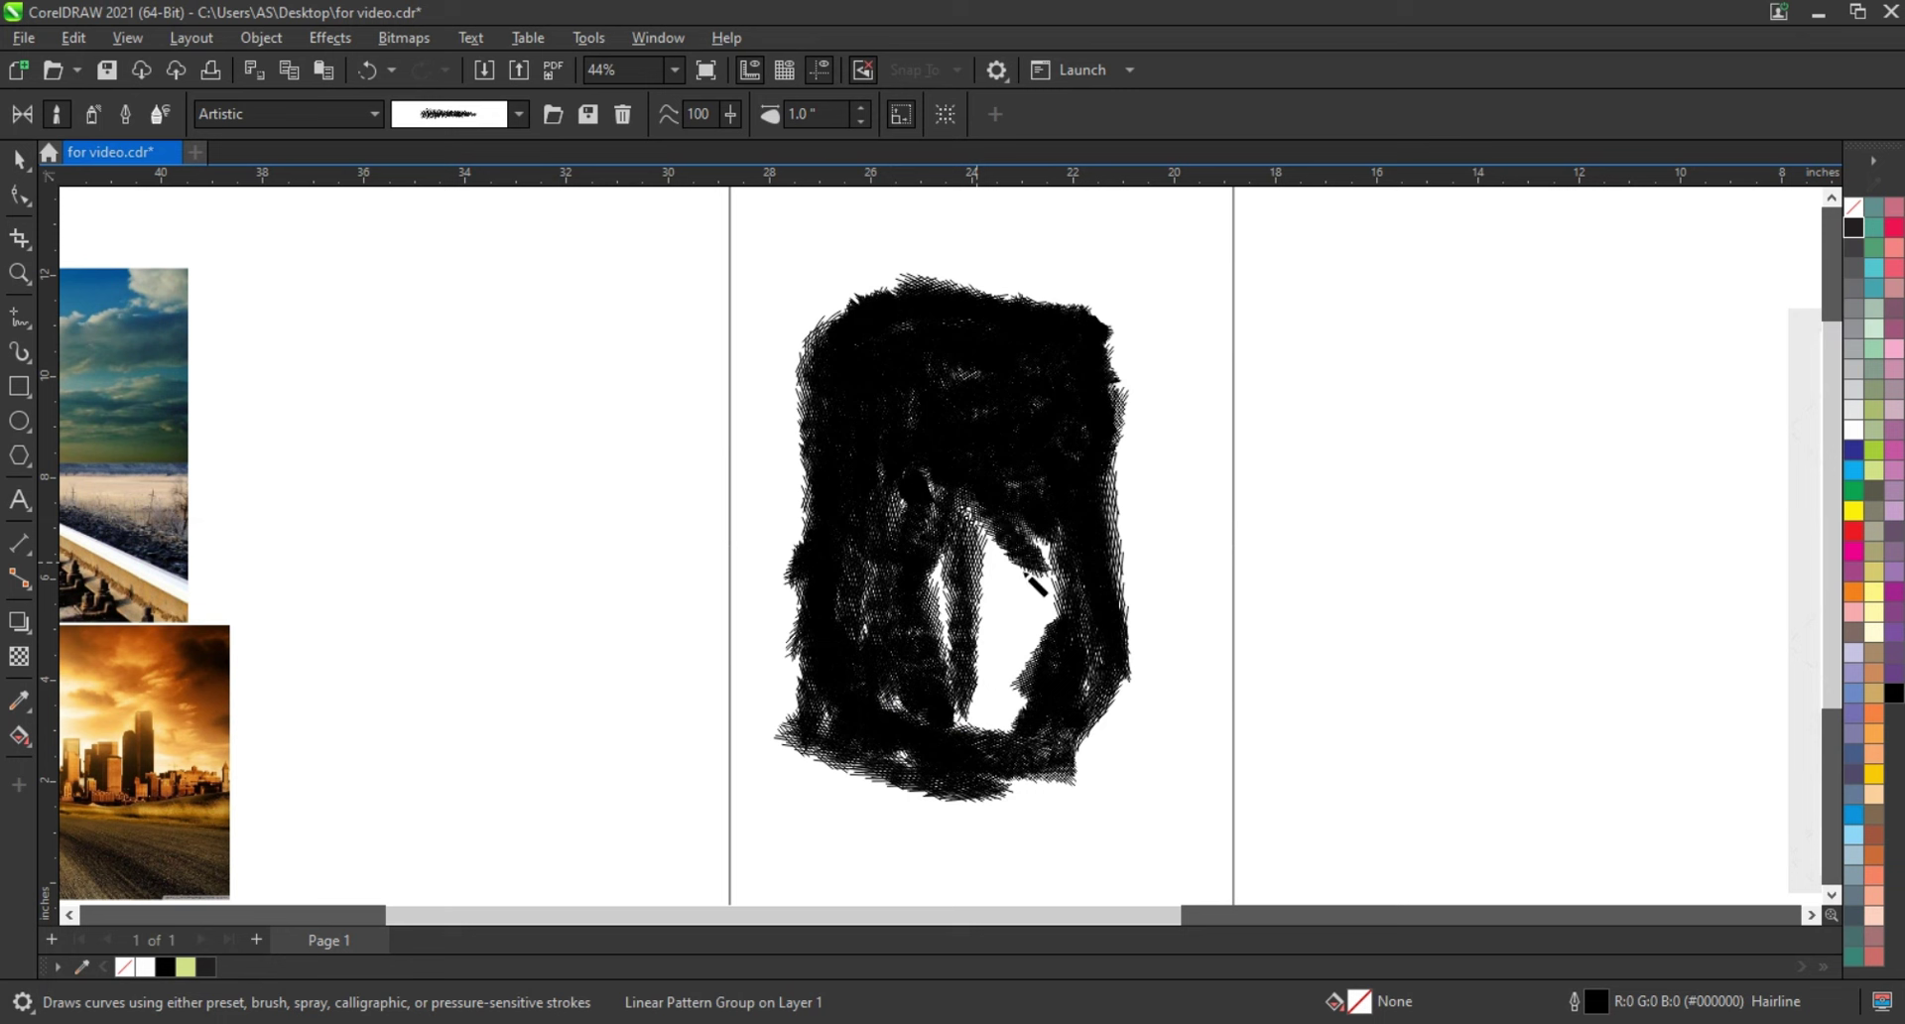
mouse_move(1037, 585)
left_mouse_down()
mouse_move(1008, 724)
mouse_move(1056, 571)
mouse_move(1027, 735)
mouse_move(1047, 541)
mouse_move(952, 650)
mouse_move(970, 727)
mouse_move(943, 710)
mouse_move(1028, 731)
left_mouse_up()
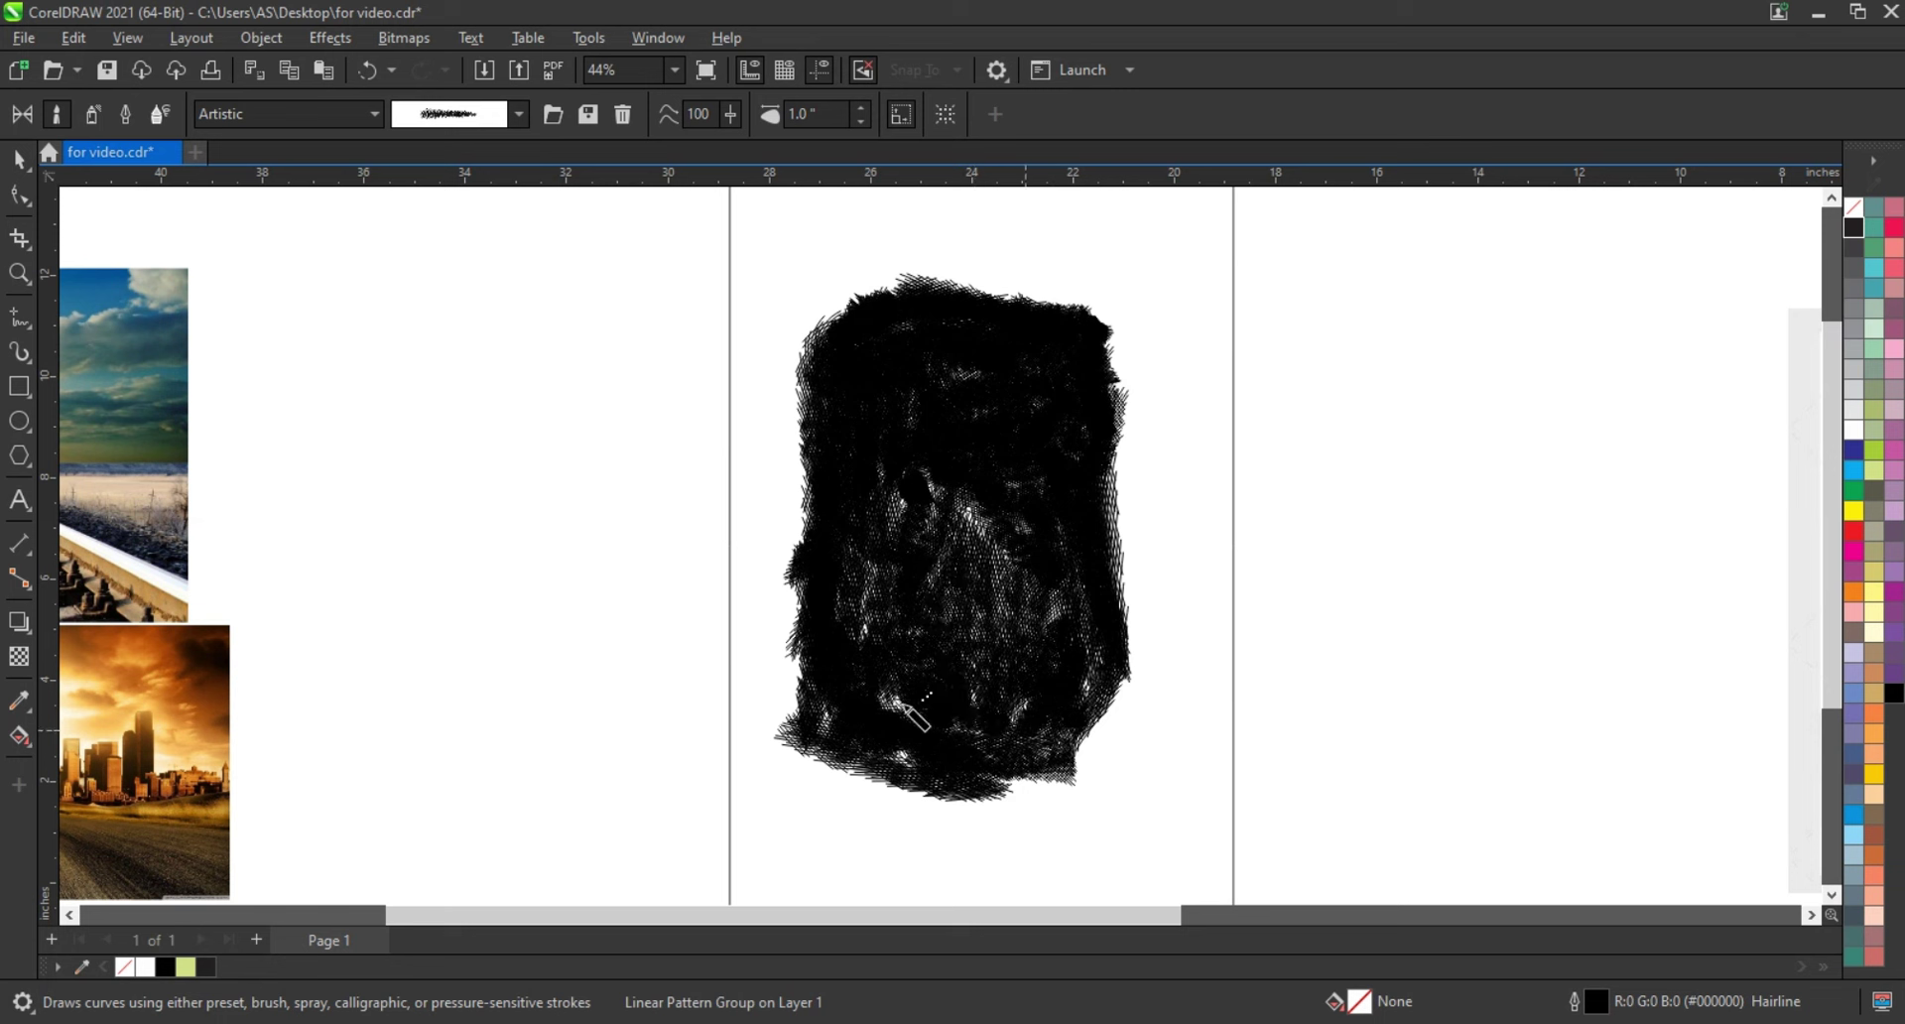
Paint over the remaining white specks and fill out the shape's edges and bottom
left_click_drag(970, 536, 921, 511)
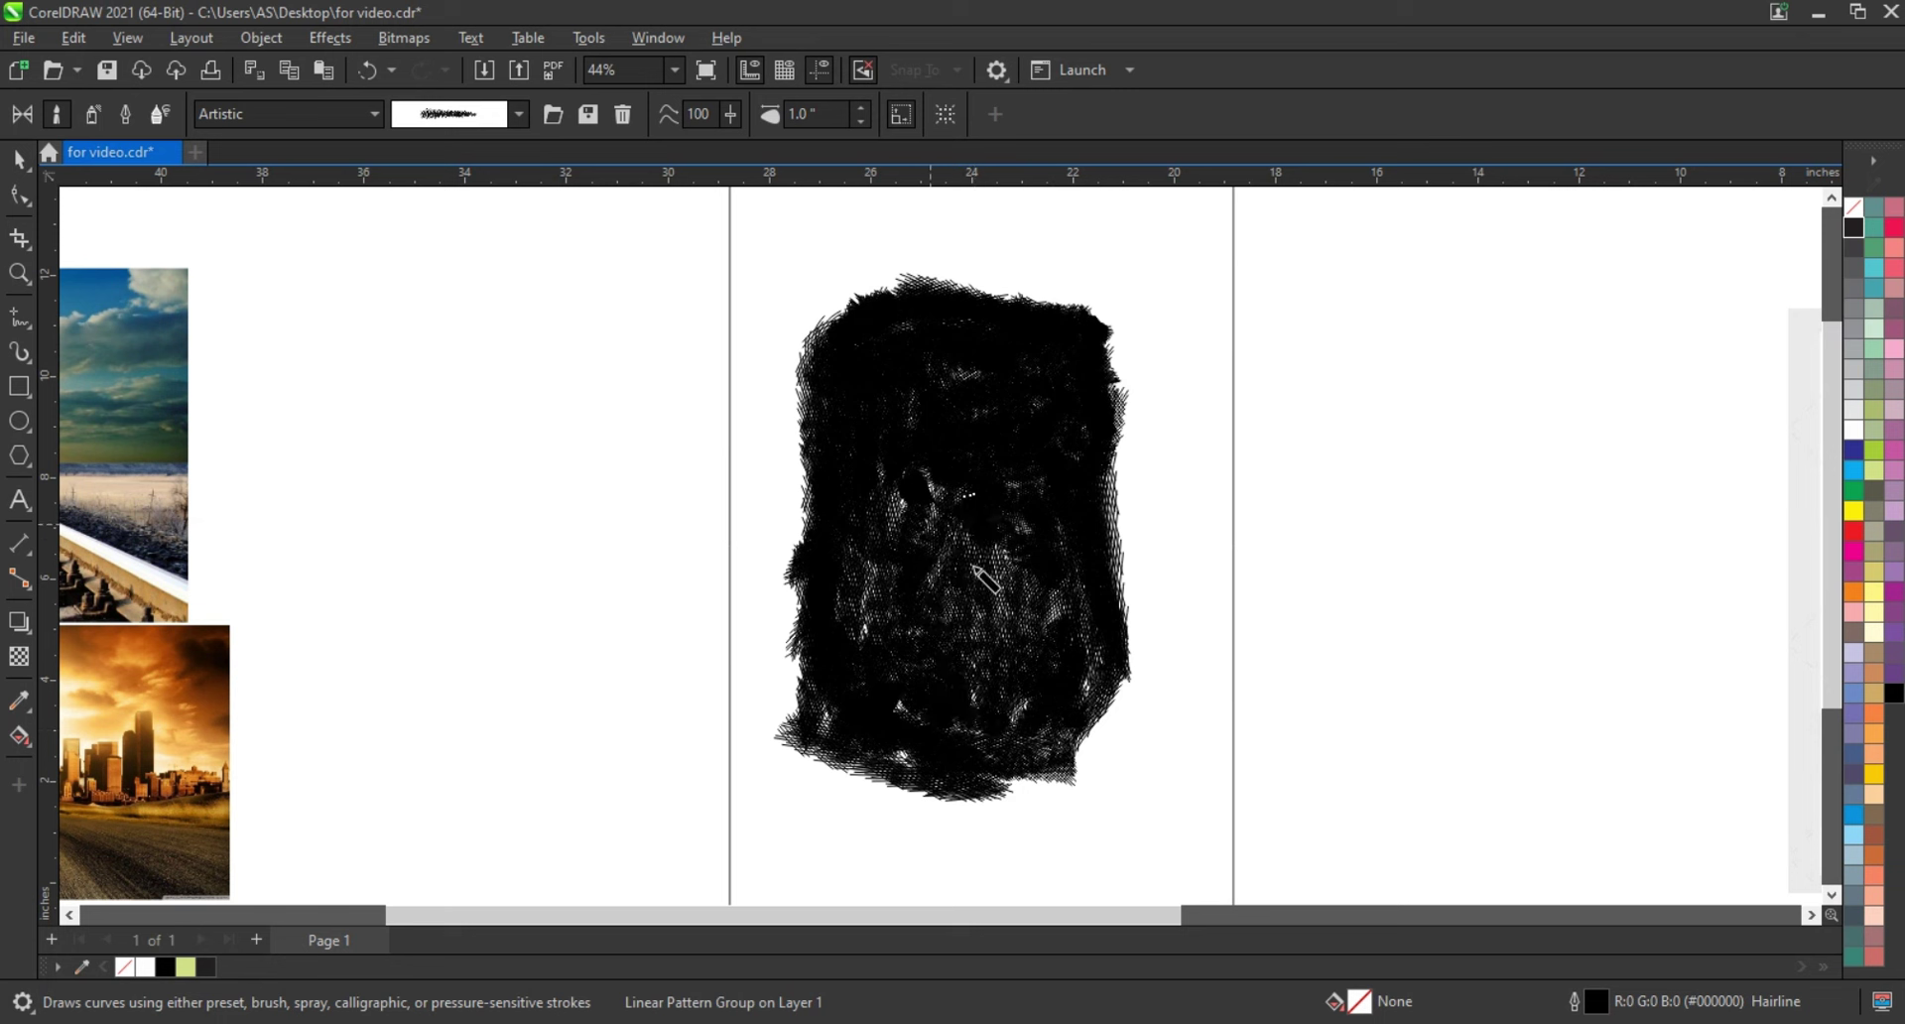
left_click_drag(974, 568, 898, 501)
left_click_drag(1109, 712, 1082, 764)
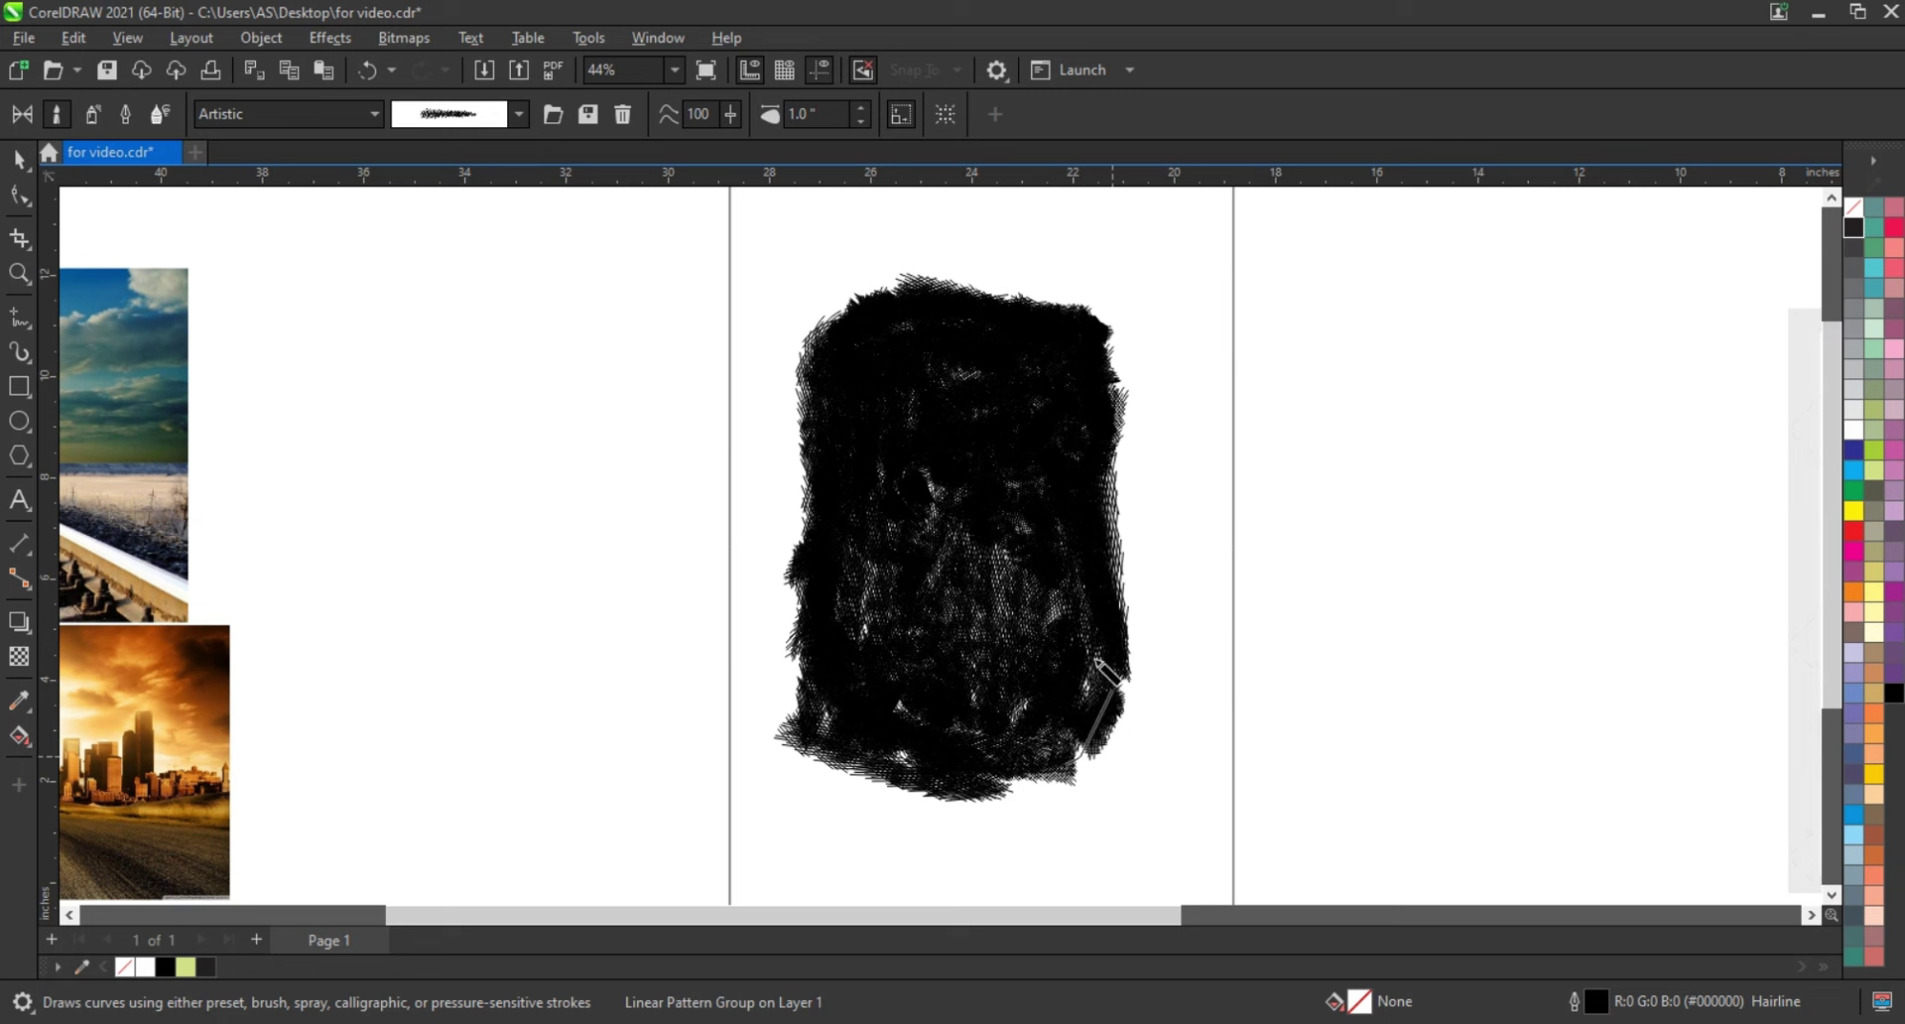
left_click_drag(1109, 501, 1127, 459)
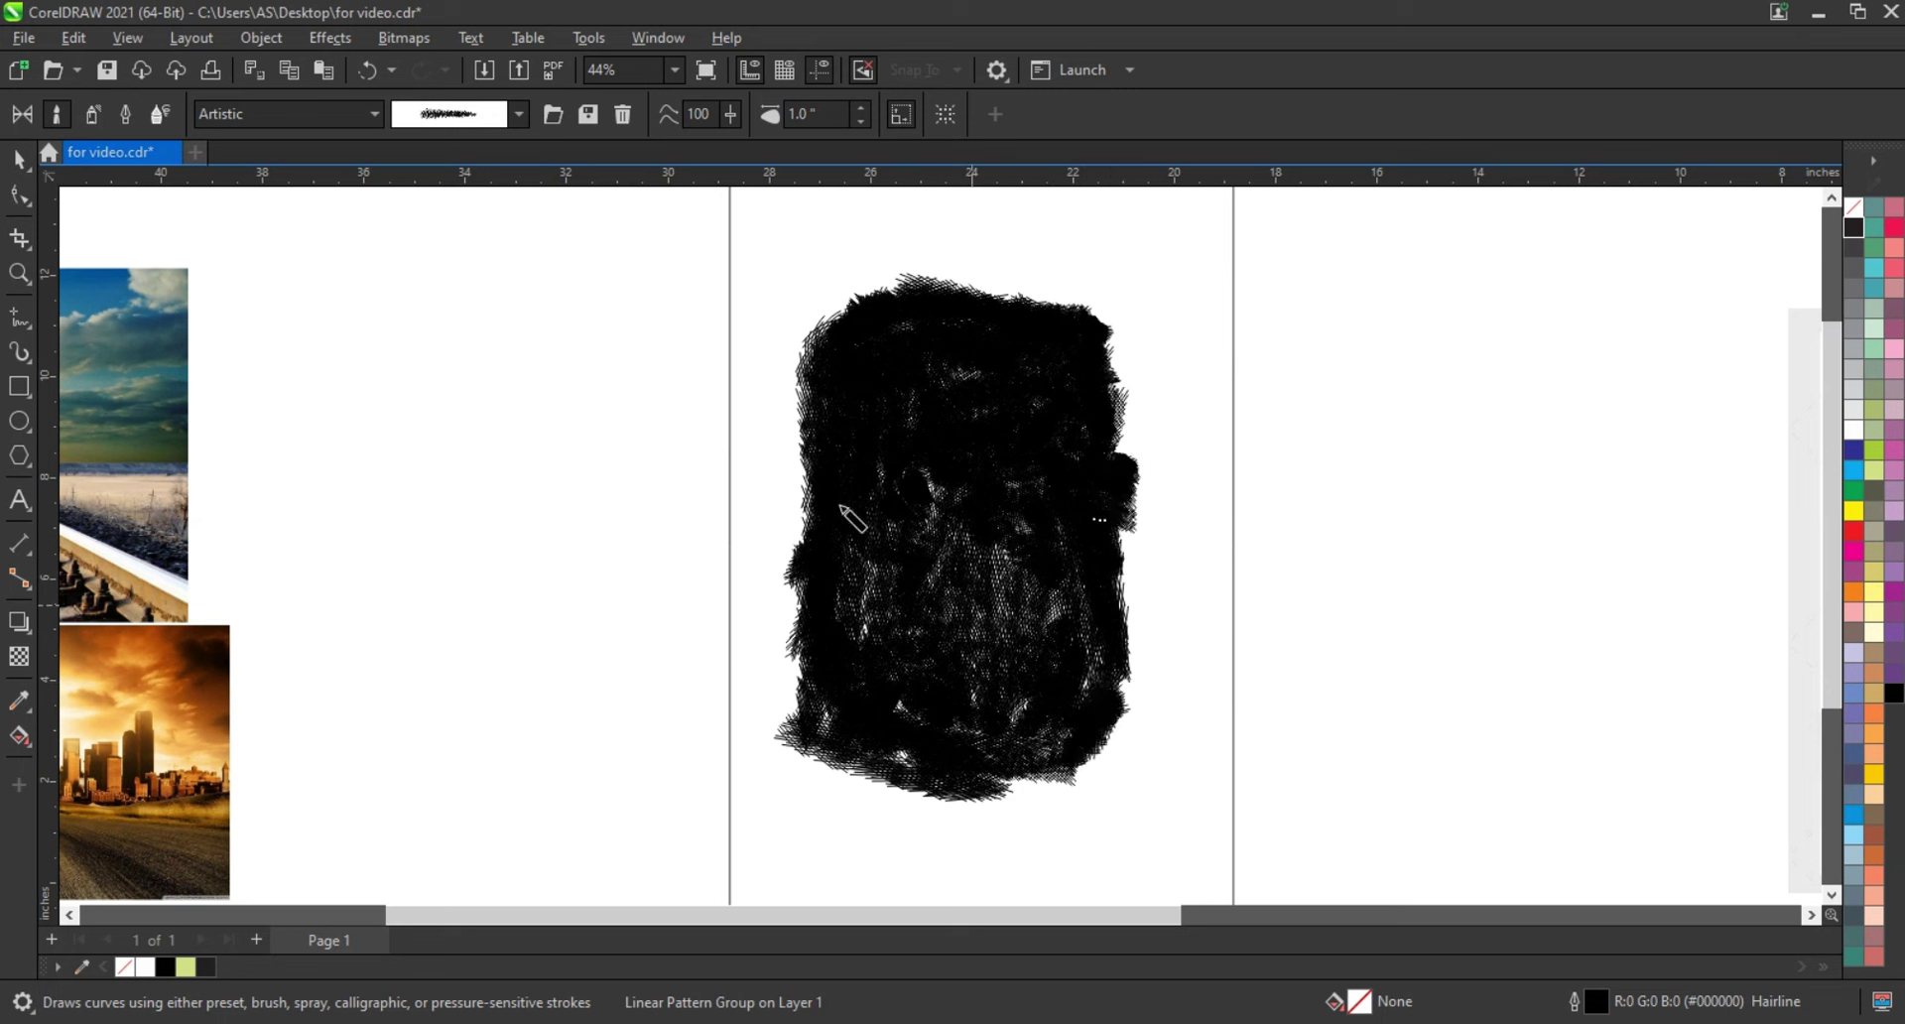
left_click_drag(787, 400, 855, 495)
left_click_drag(838, 709, 1070, 725)
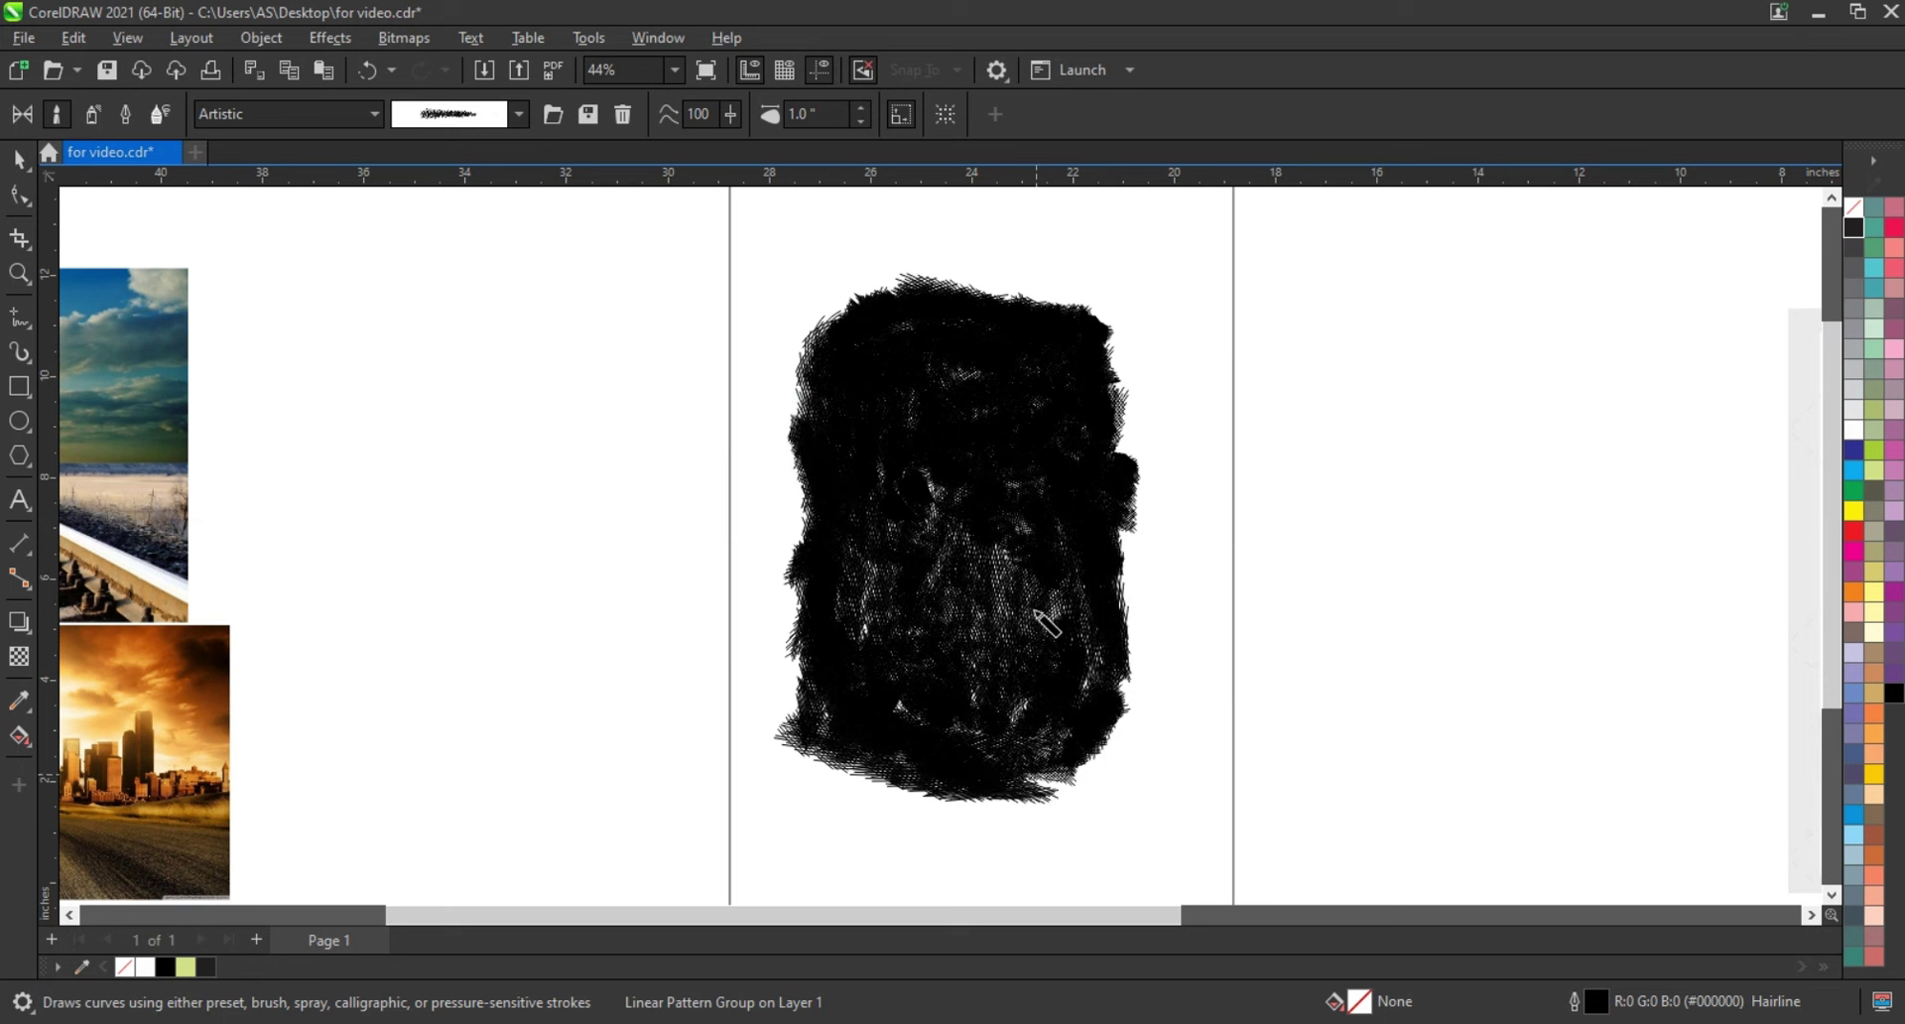
left_click_drag(1028, 583, 1053, 657)
left_click(909, 597)
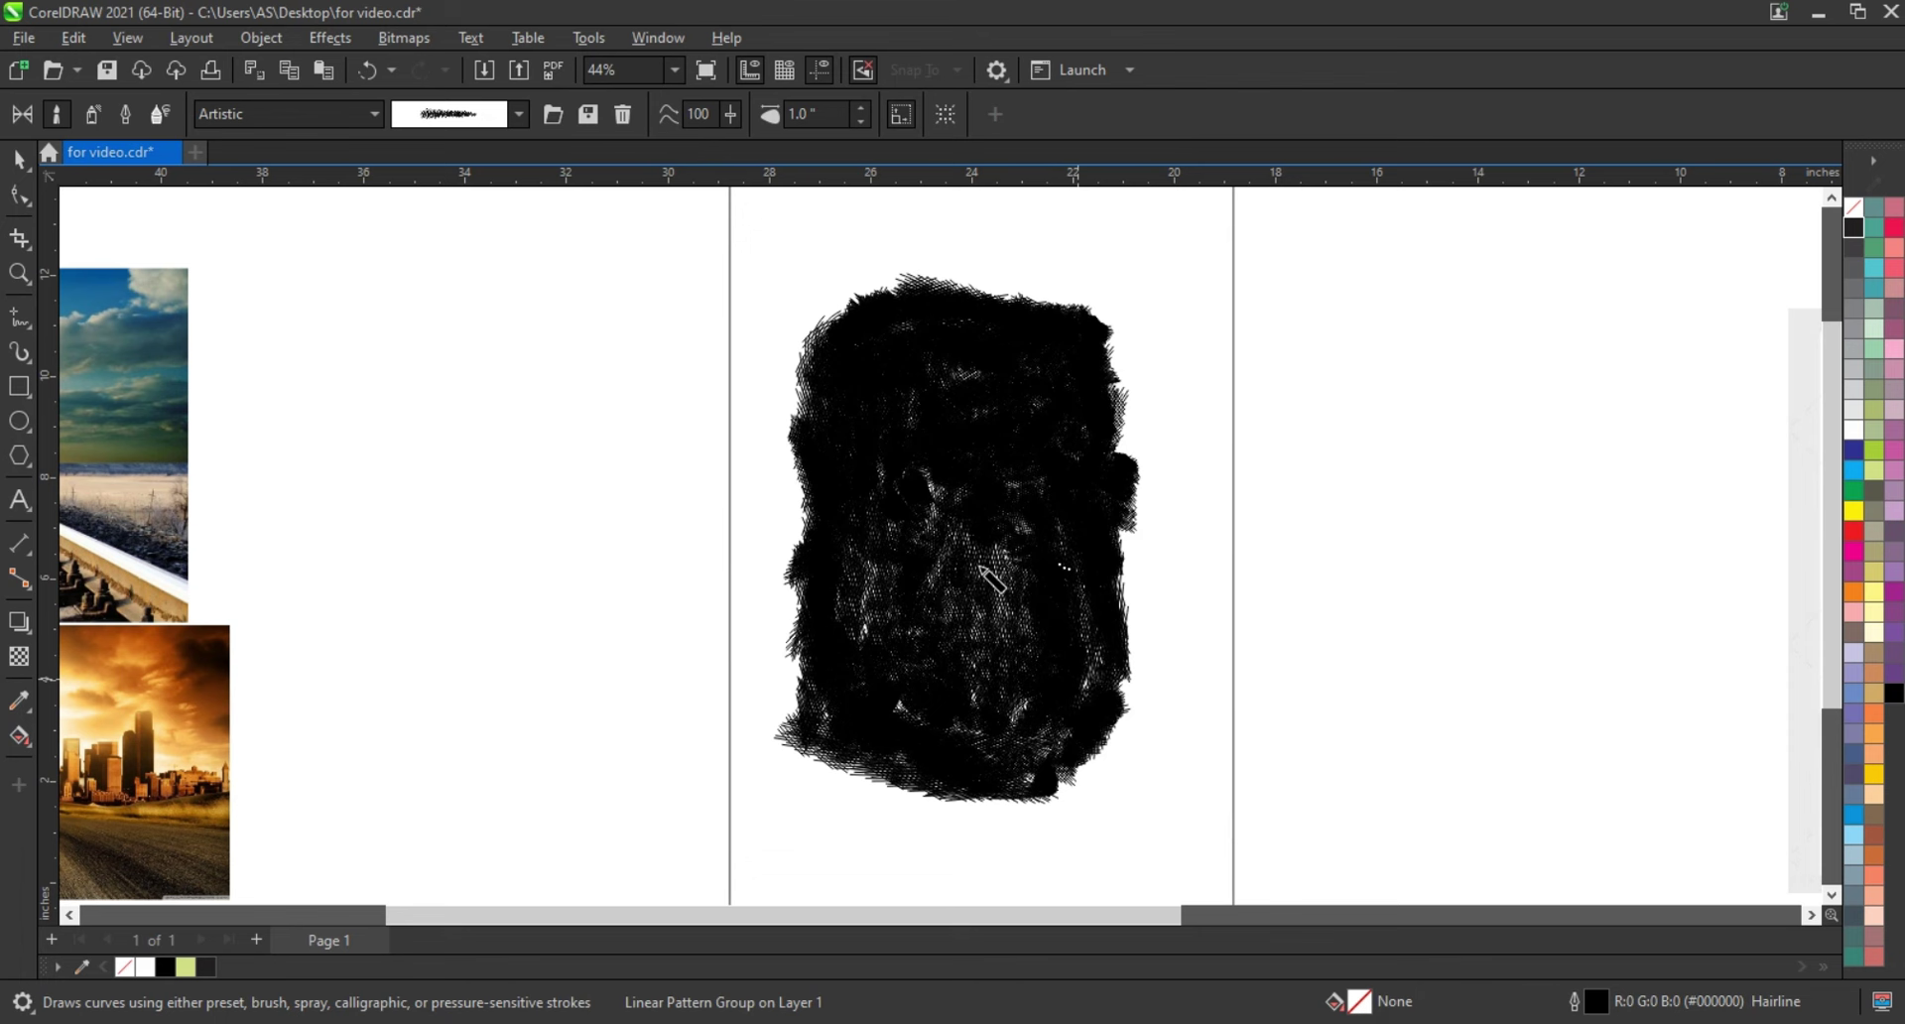
Select all 198 hatch strokes, group them with Ctrl+G, and fit the page in view
key("space")
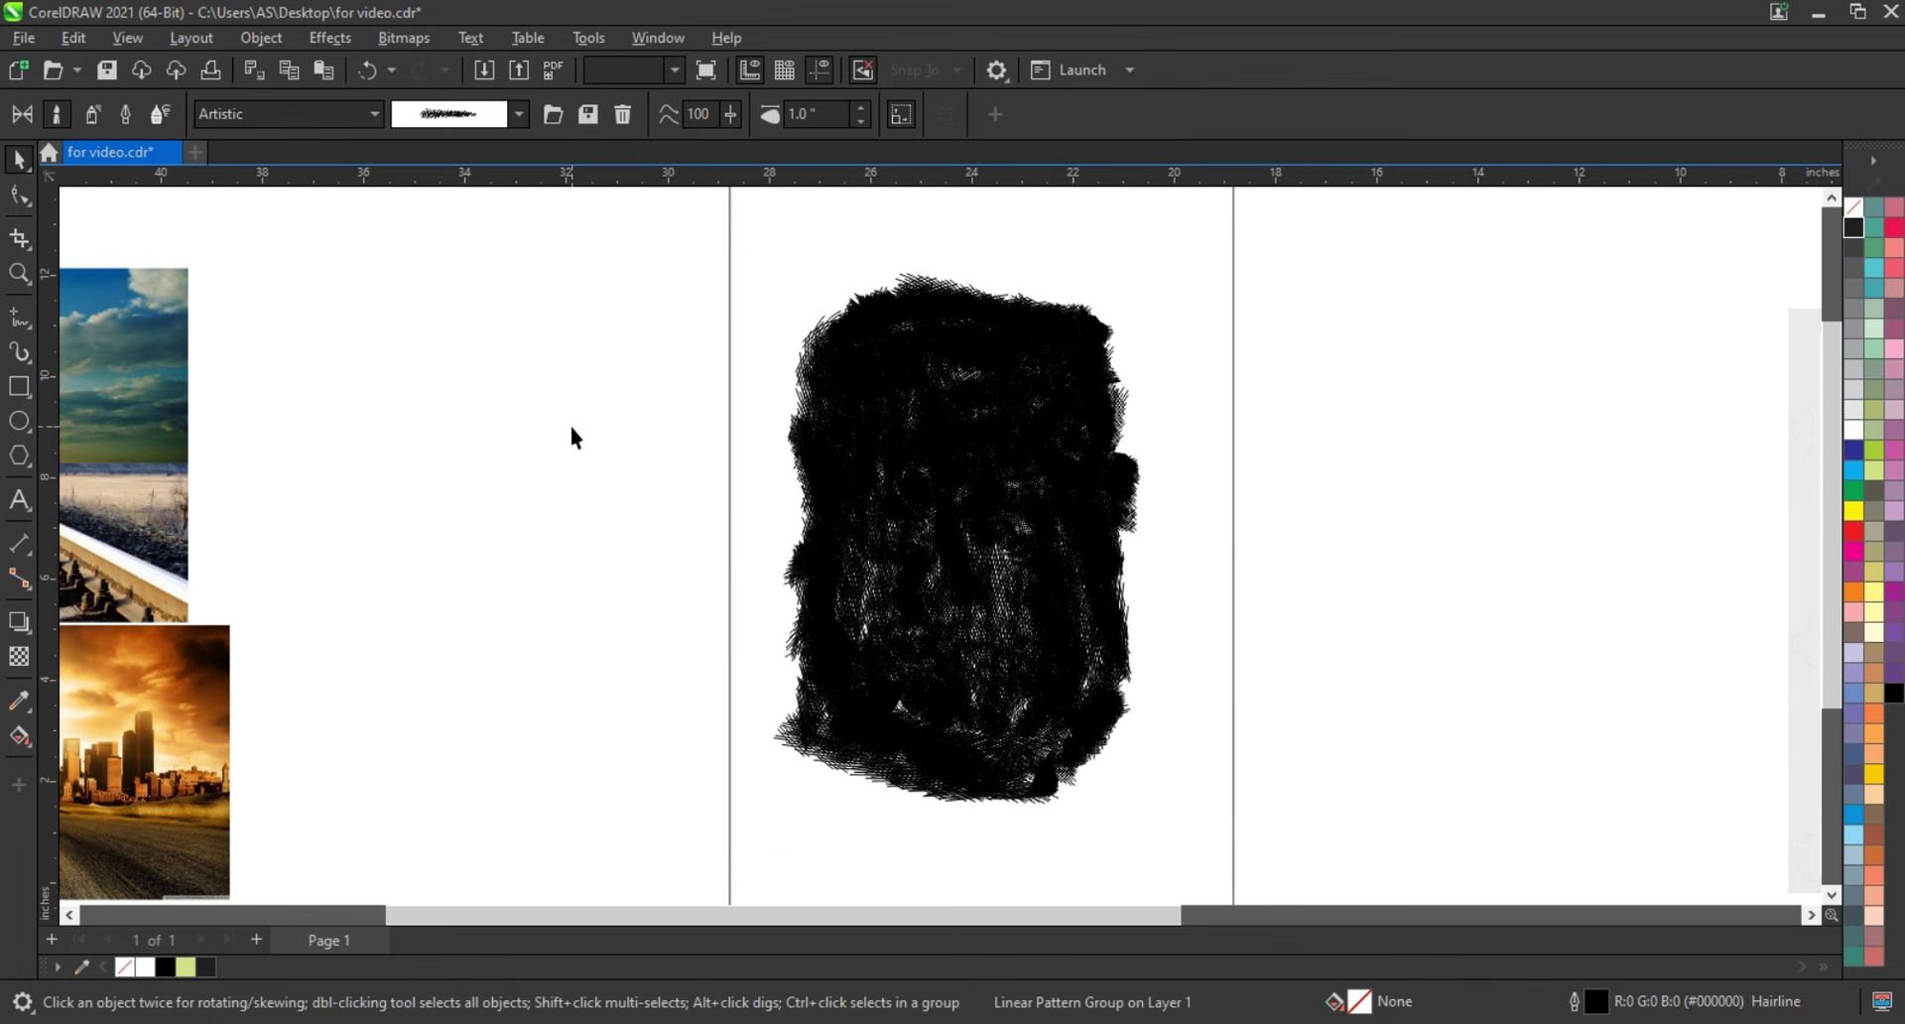
scroll(581, 428, "down", 1)
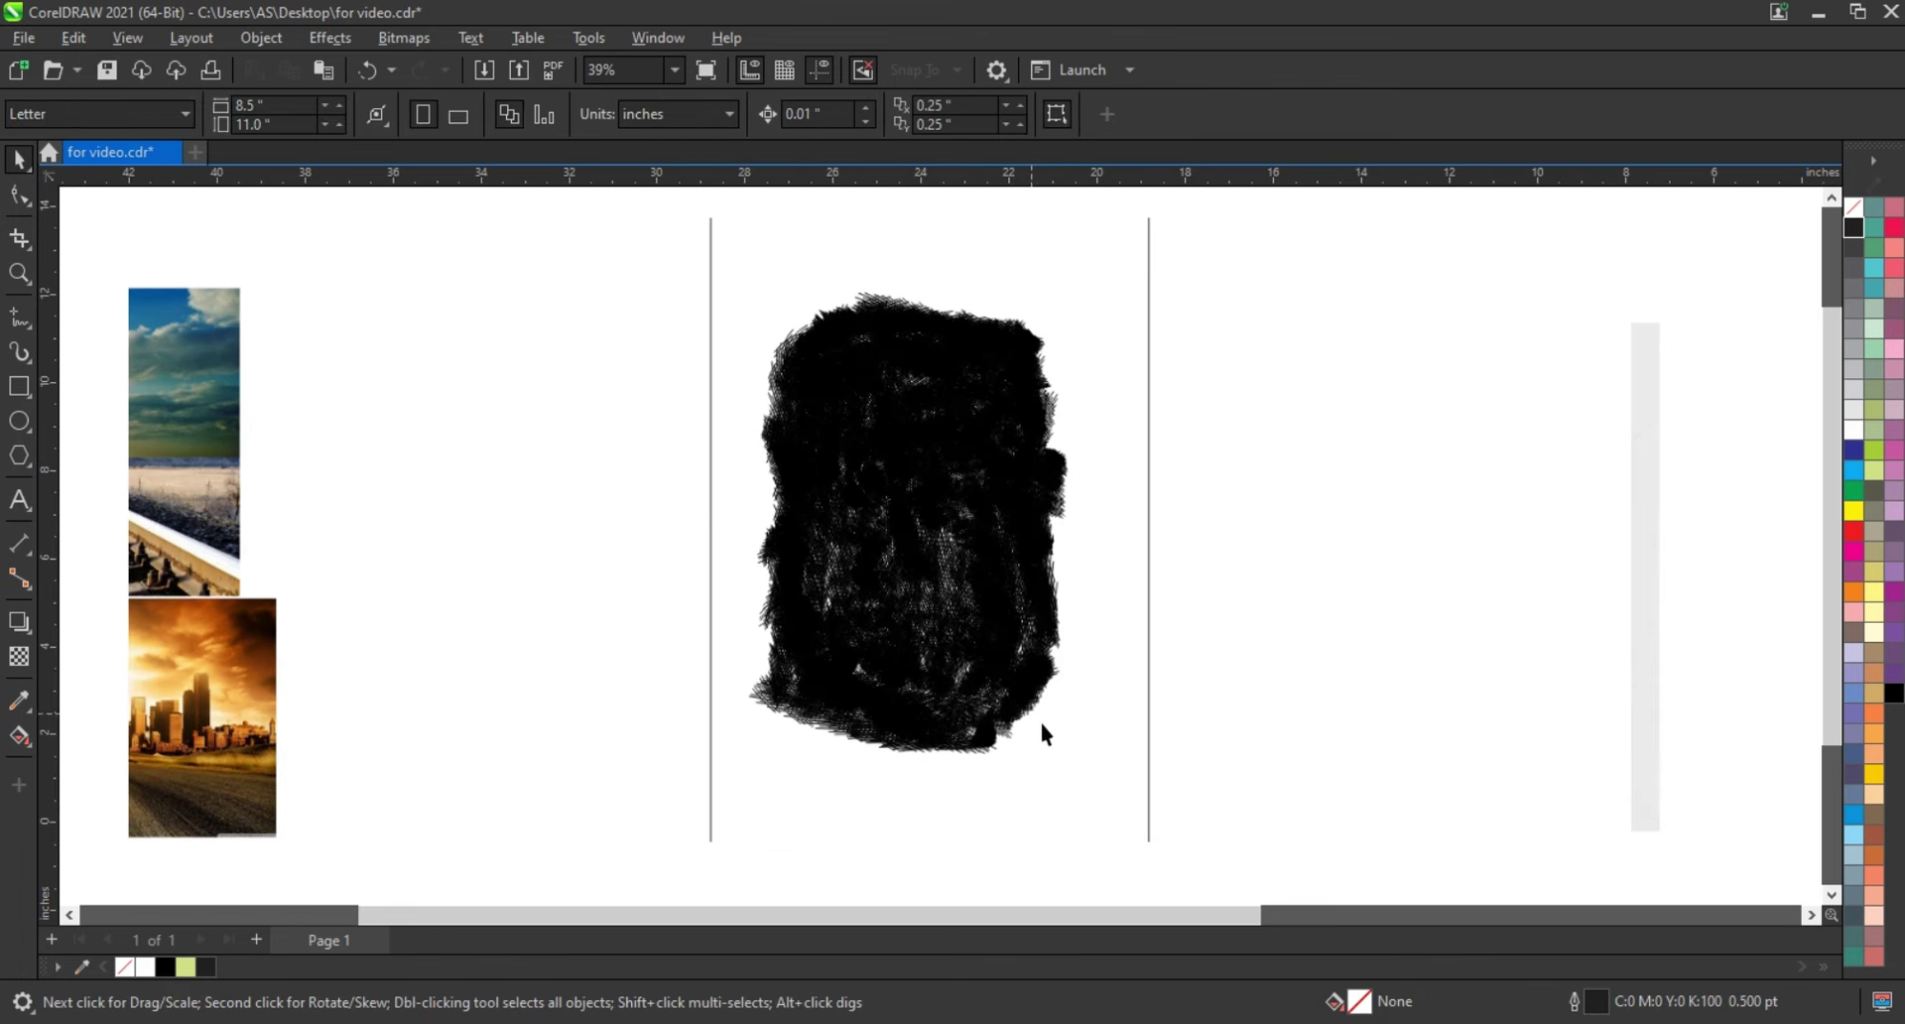
left_click_drag(1042, 735, 1087, 767)
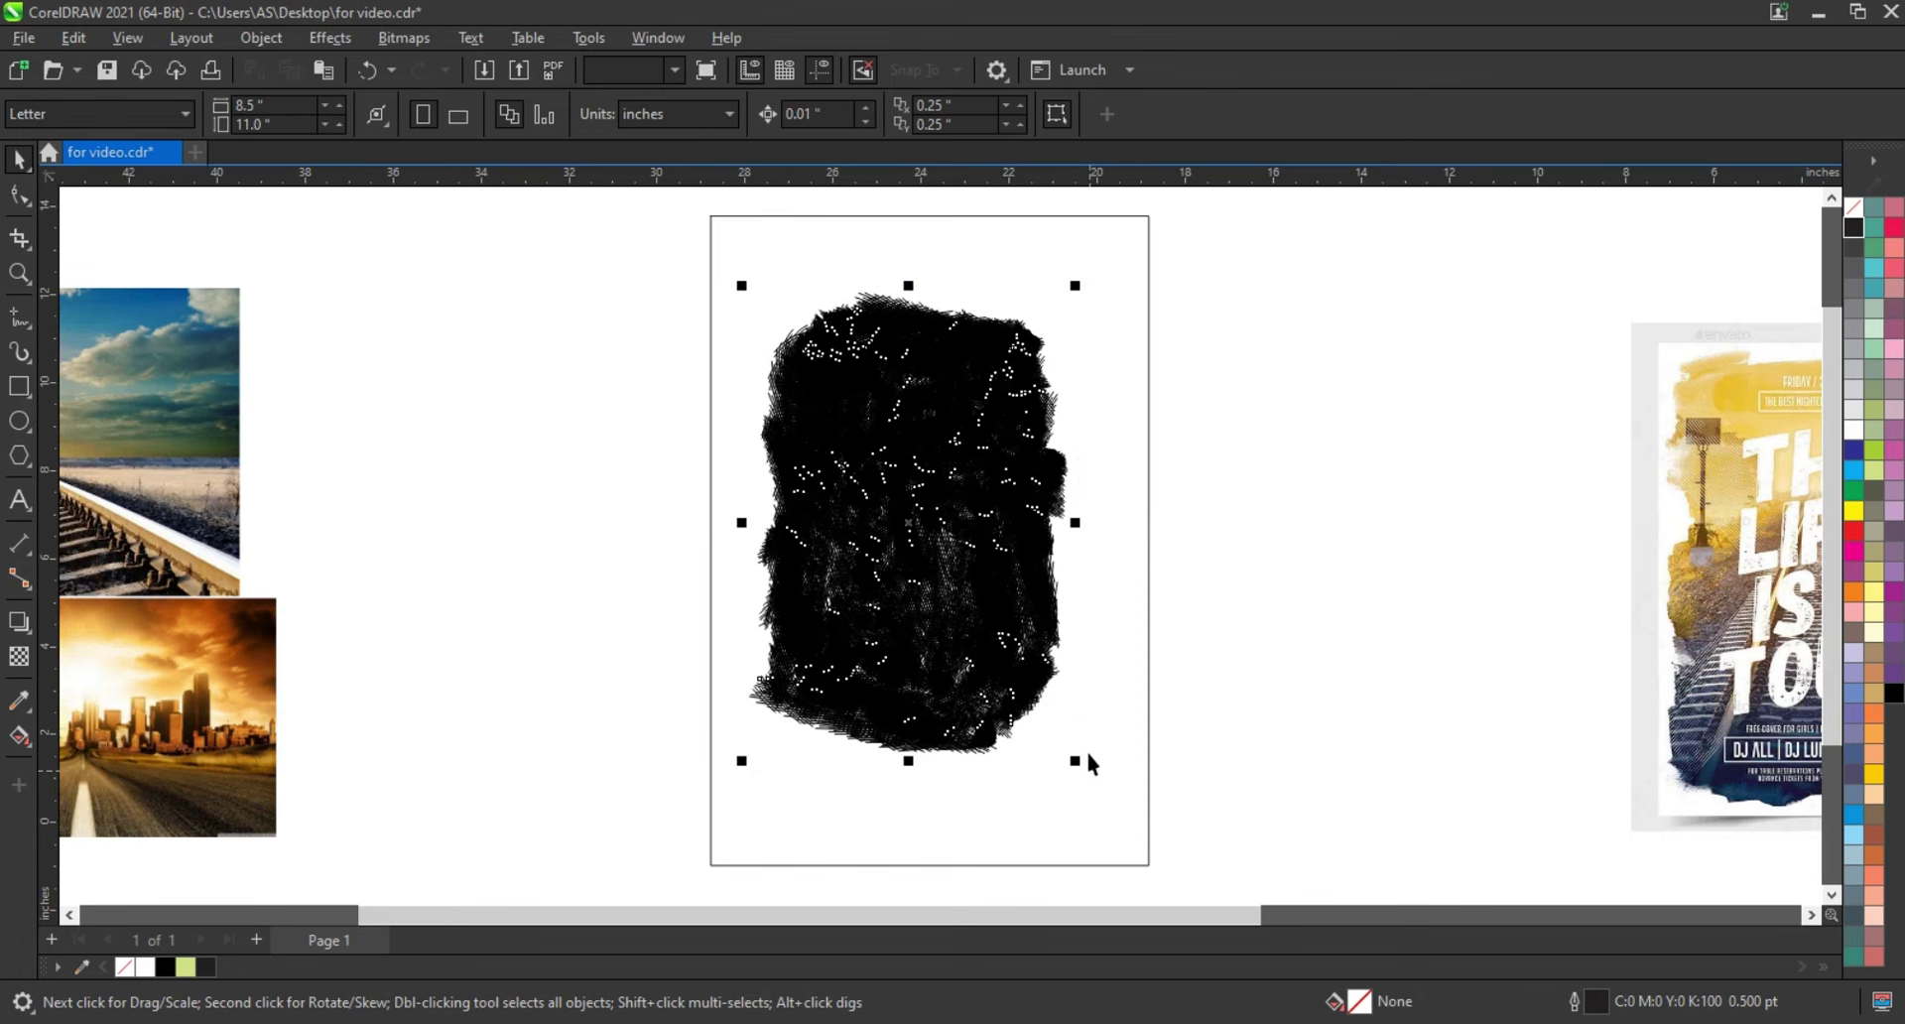
key("ctrl+g")
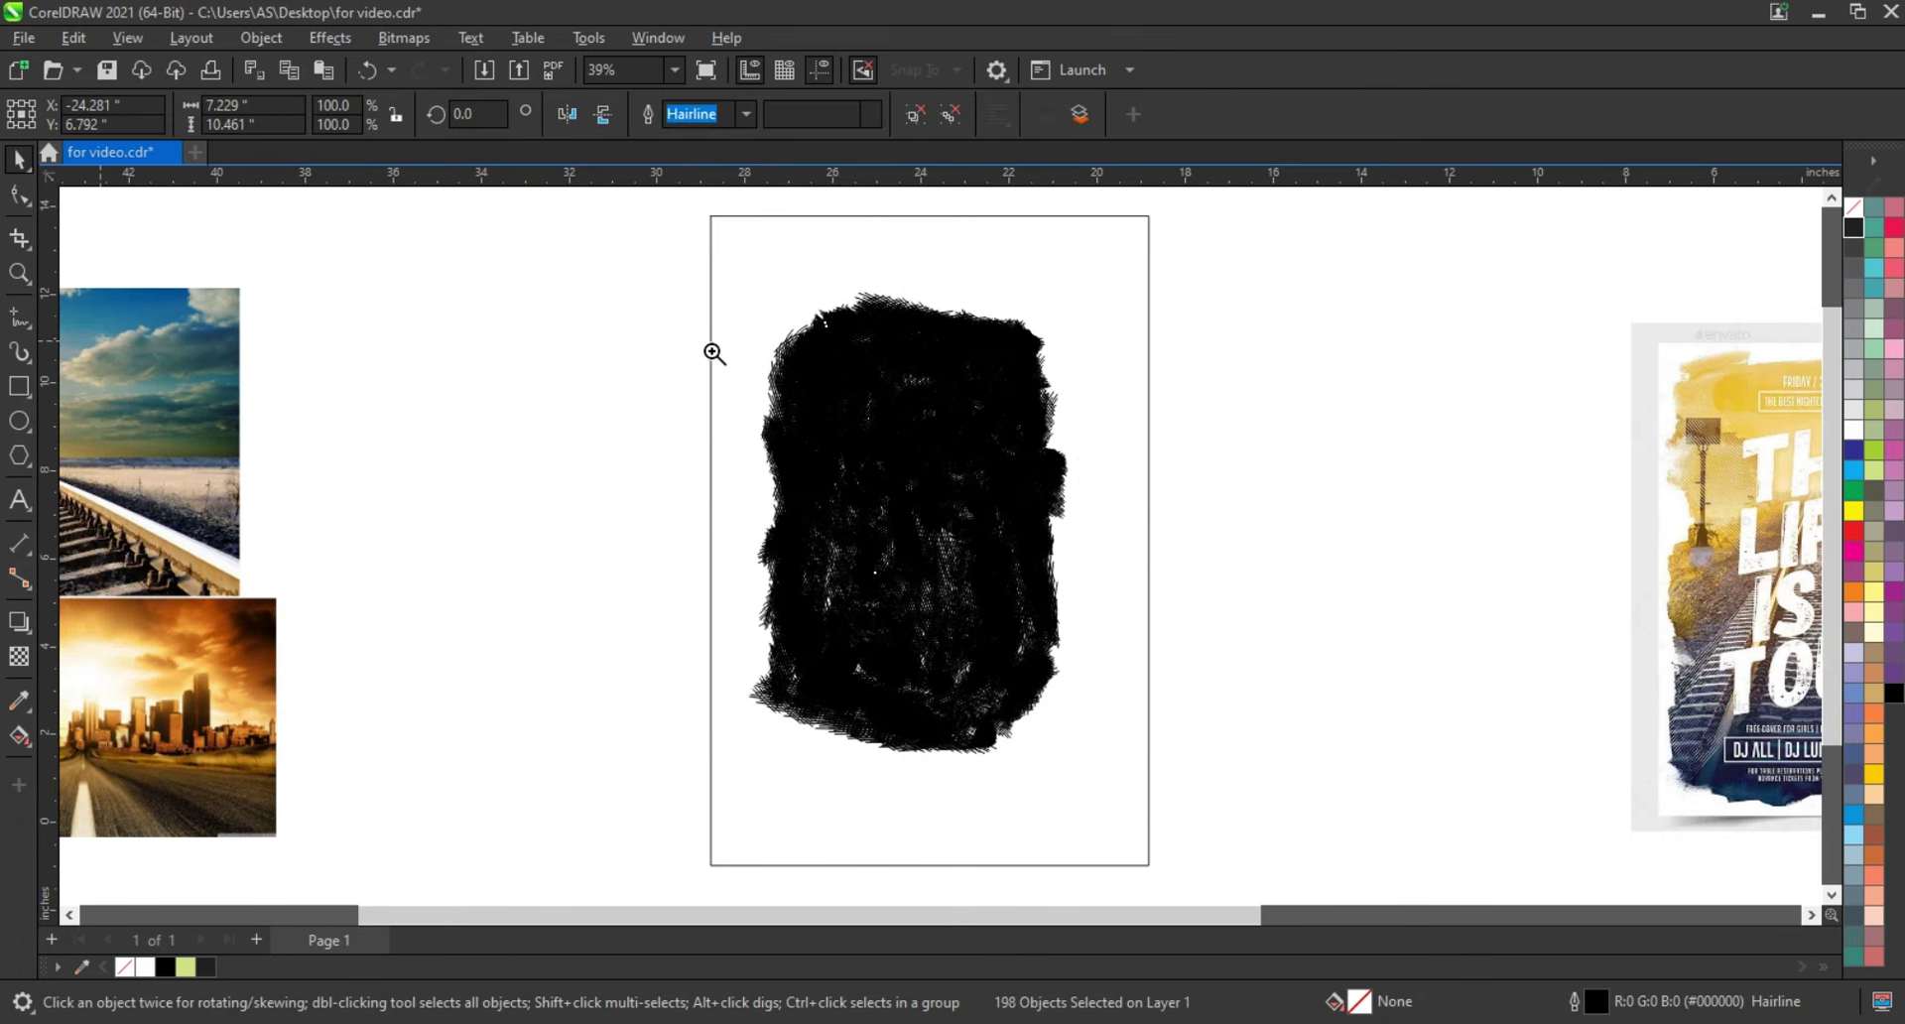
key("z")
left_click_drag(777, 349, 1057, 553)
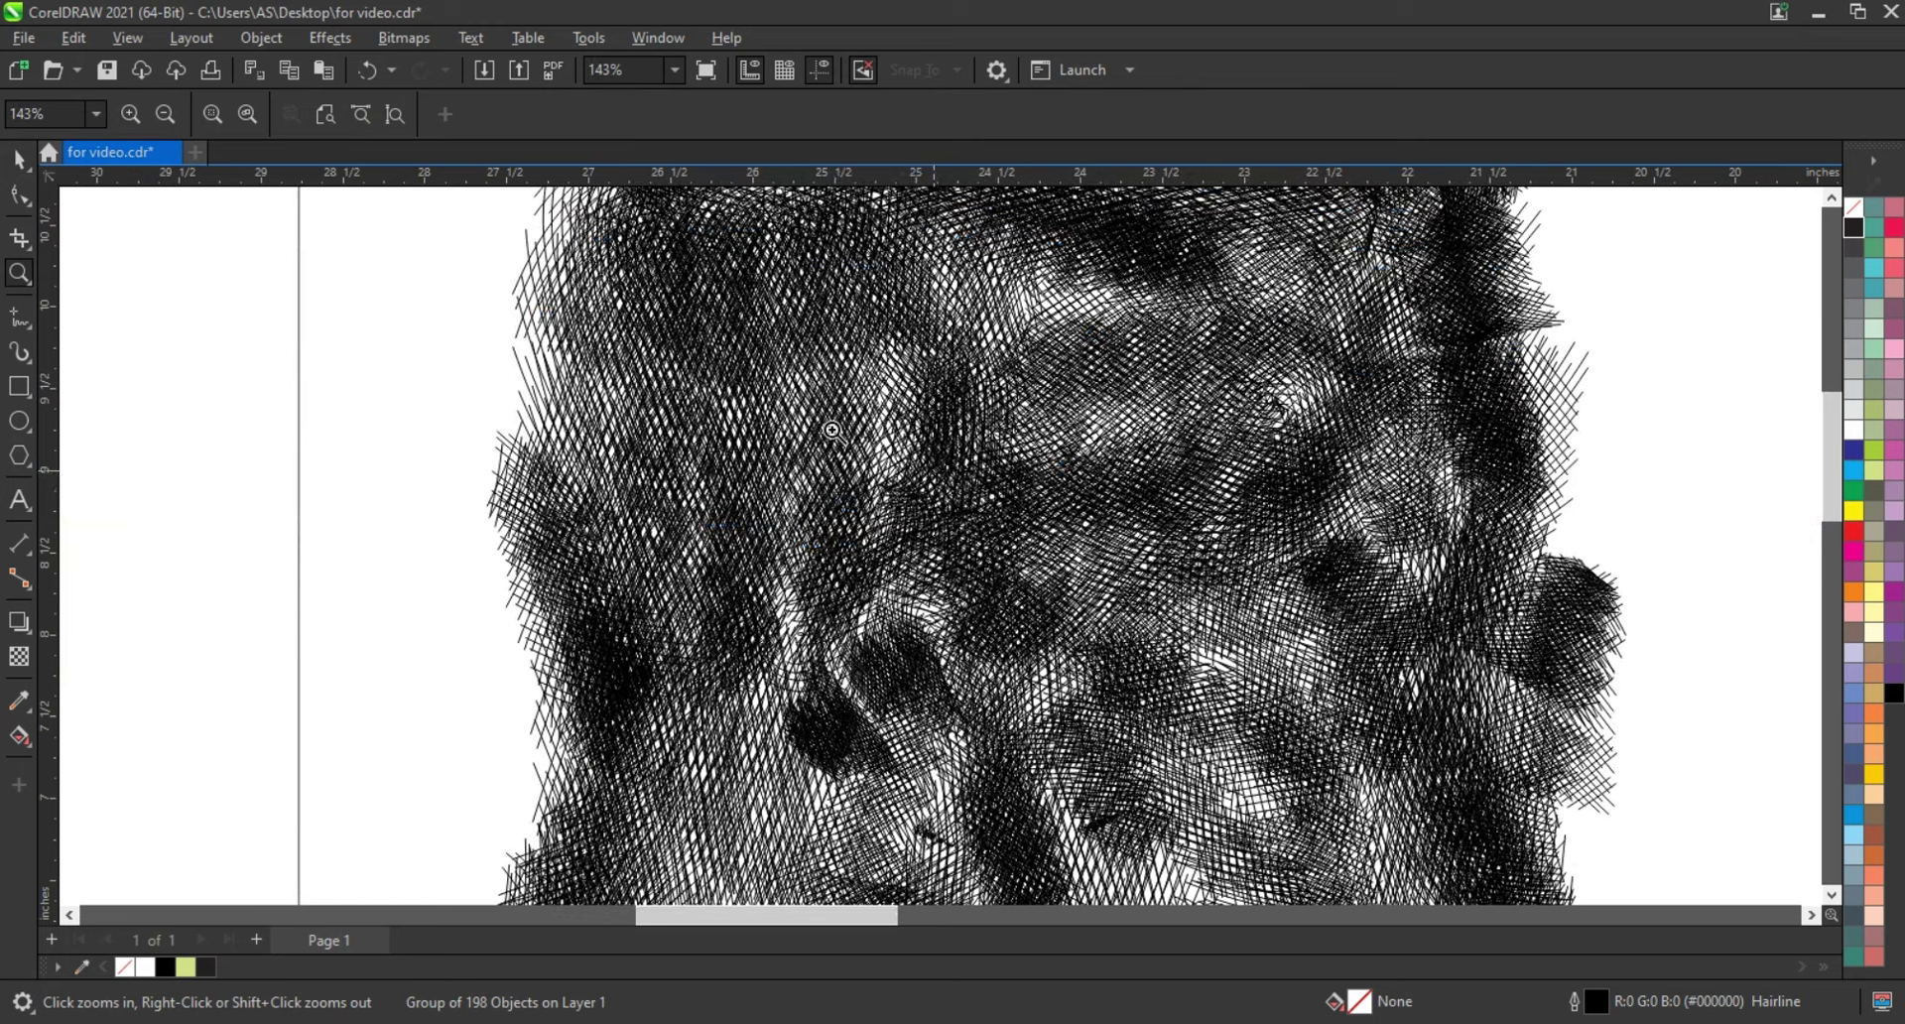
scroll(832, 428, "down", 1)
scroll(832, 429, "down", 1)
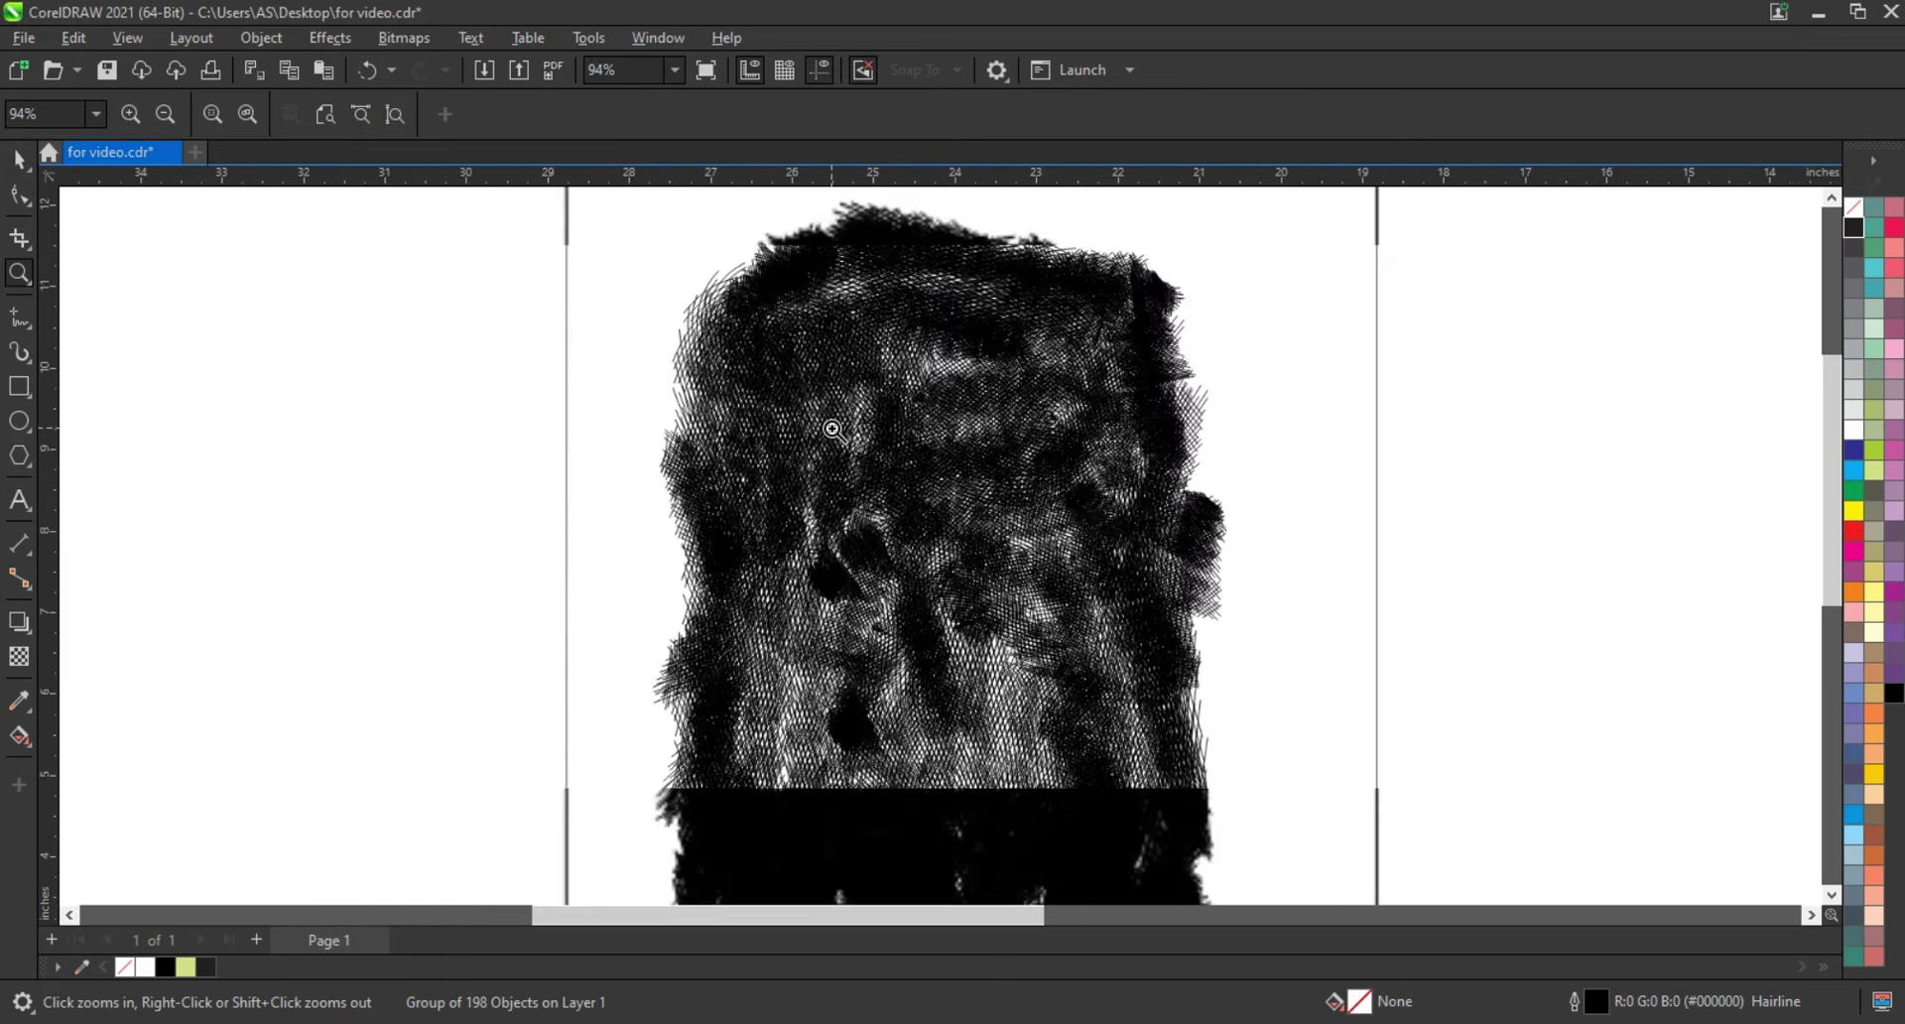
scroll(831, 429, "down", 1)
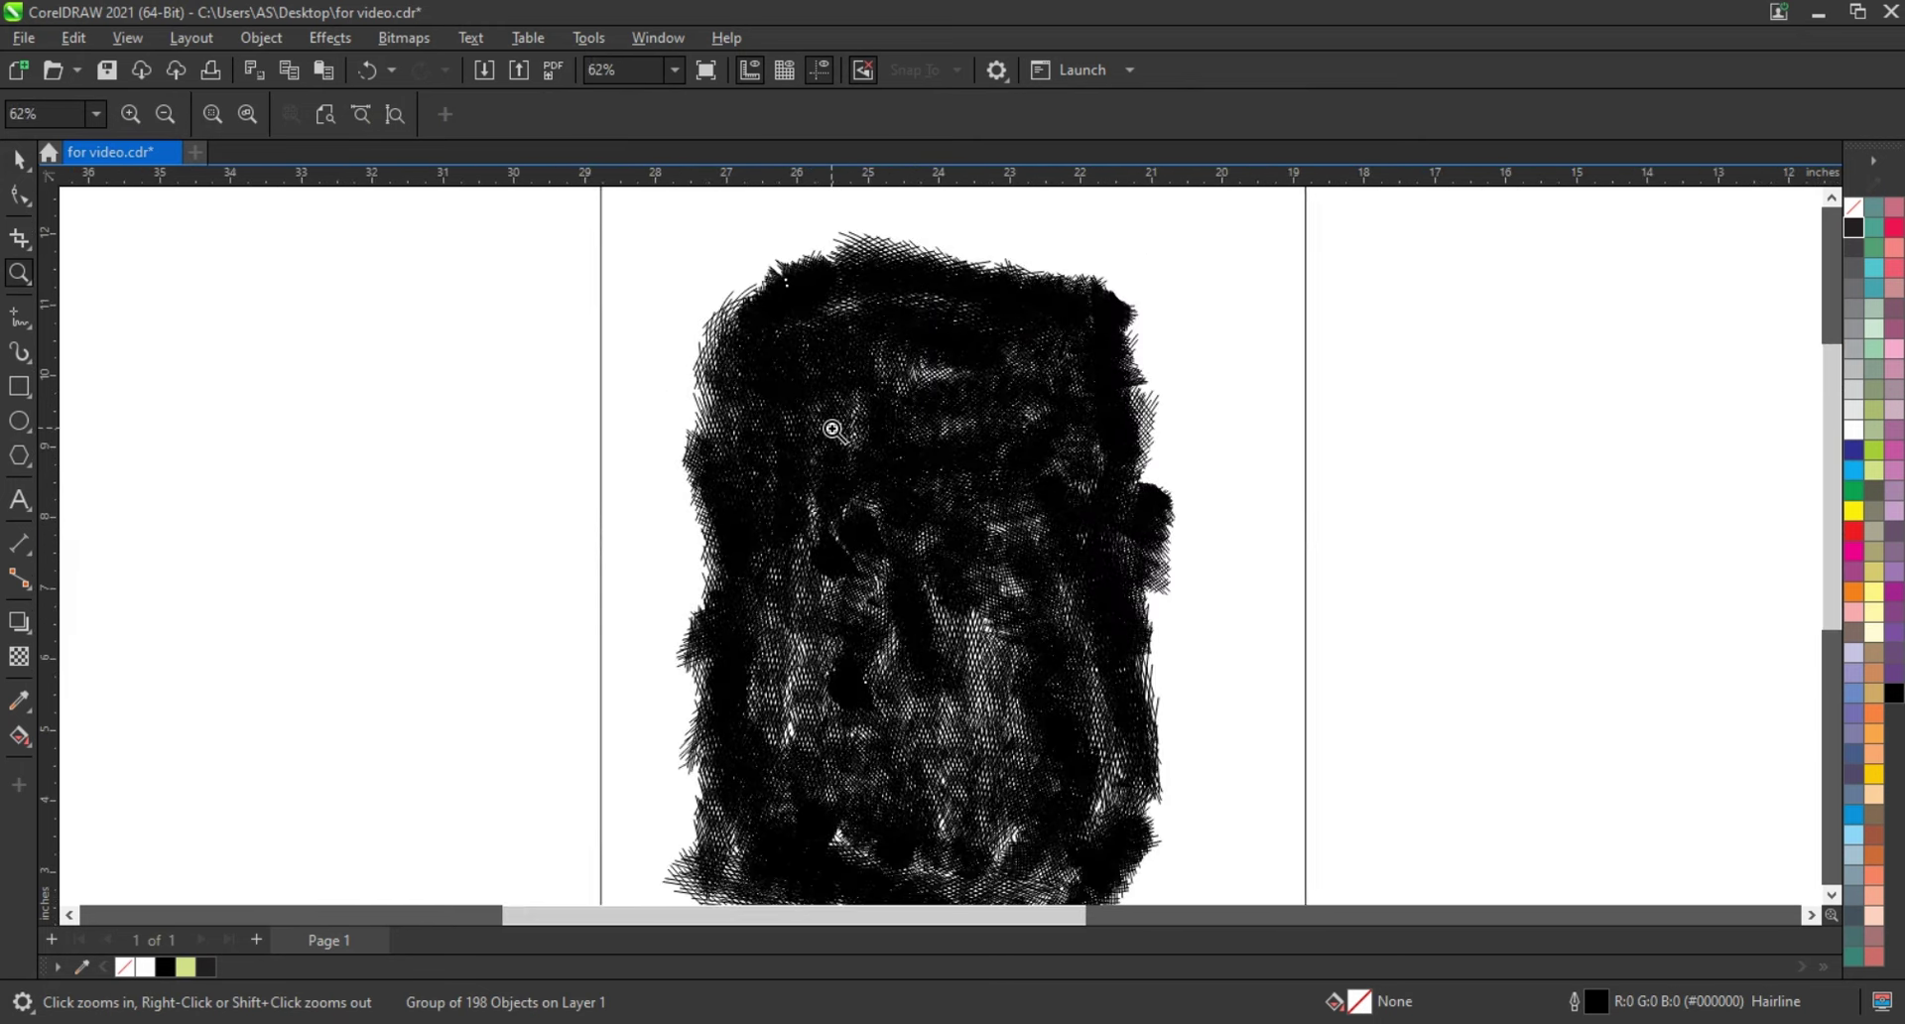
left_click(23, 165)
key("shift+F4")
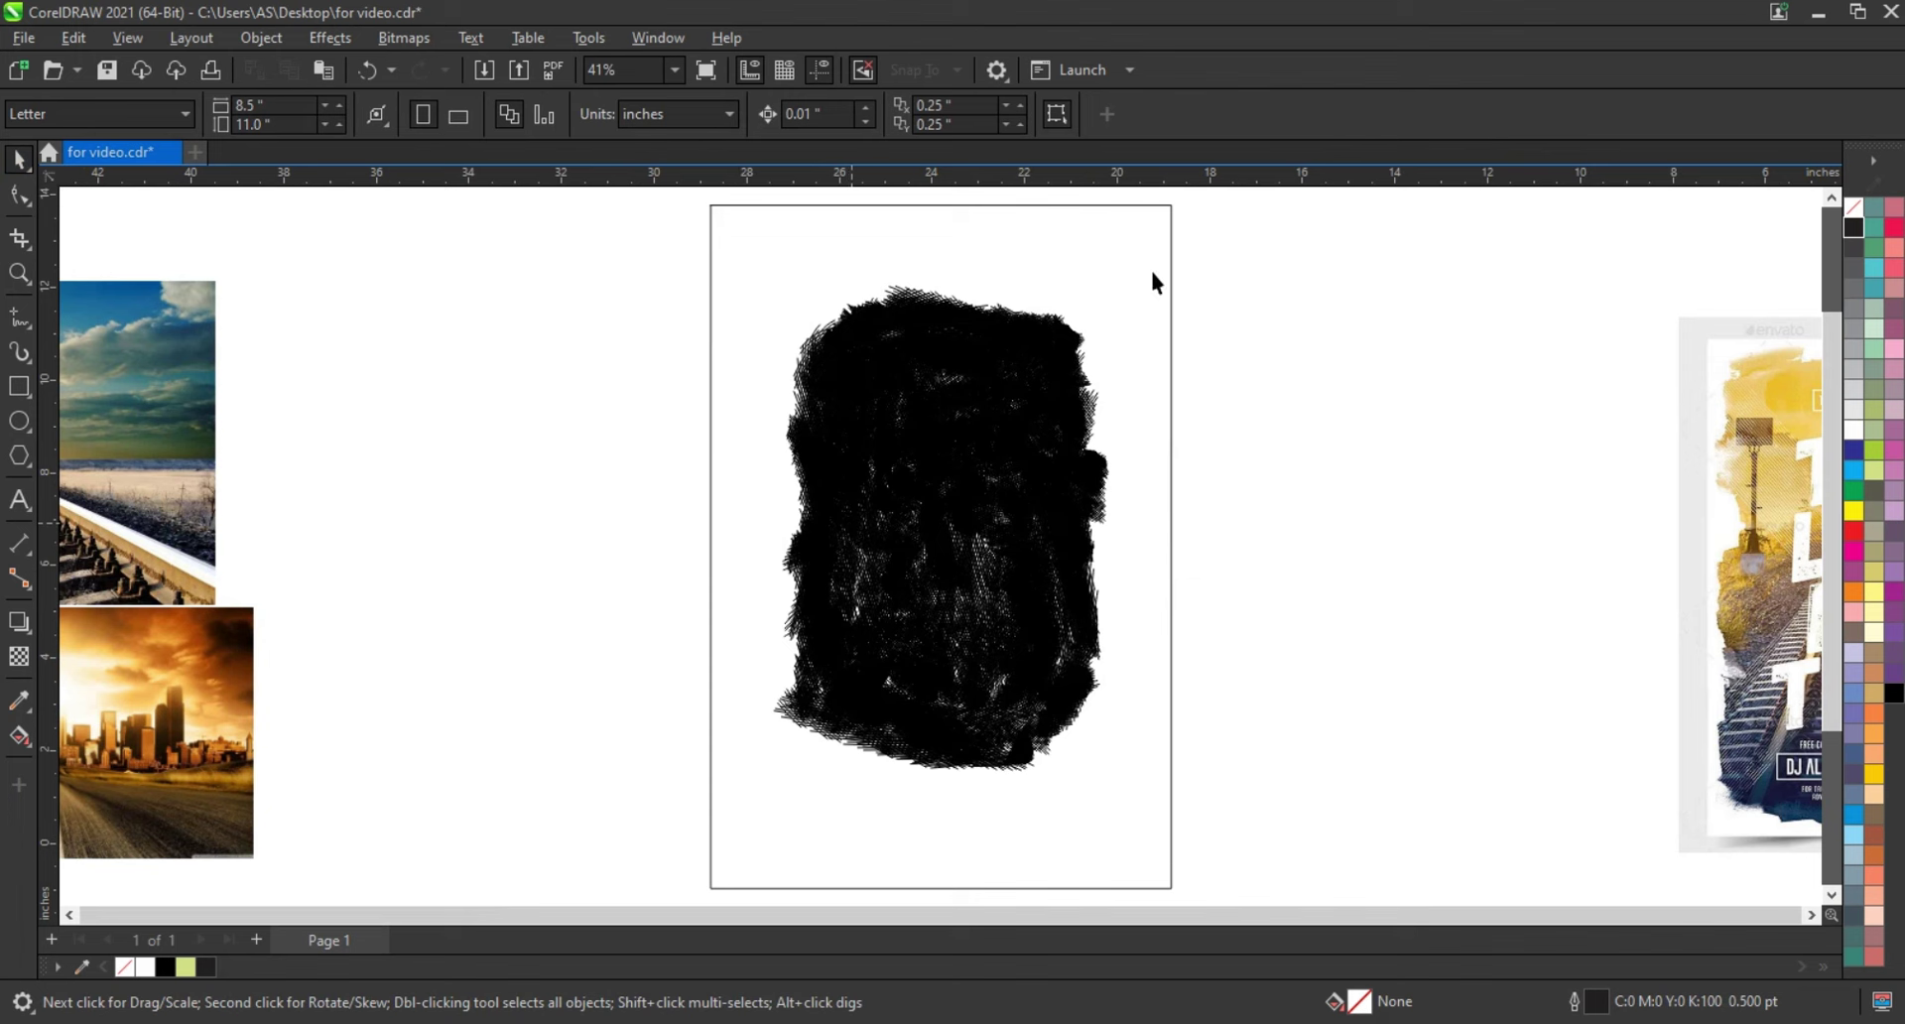
Scale the brush shape to about 120% and lay the city-road photo over it with a transparency blend
left_click_drag(1117, 283, 1165, 229)
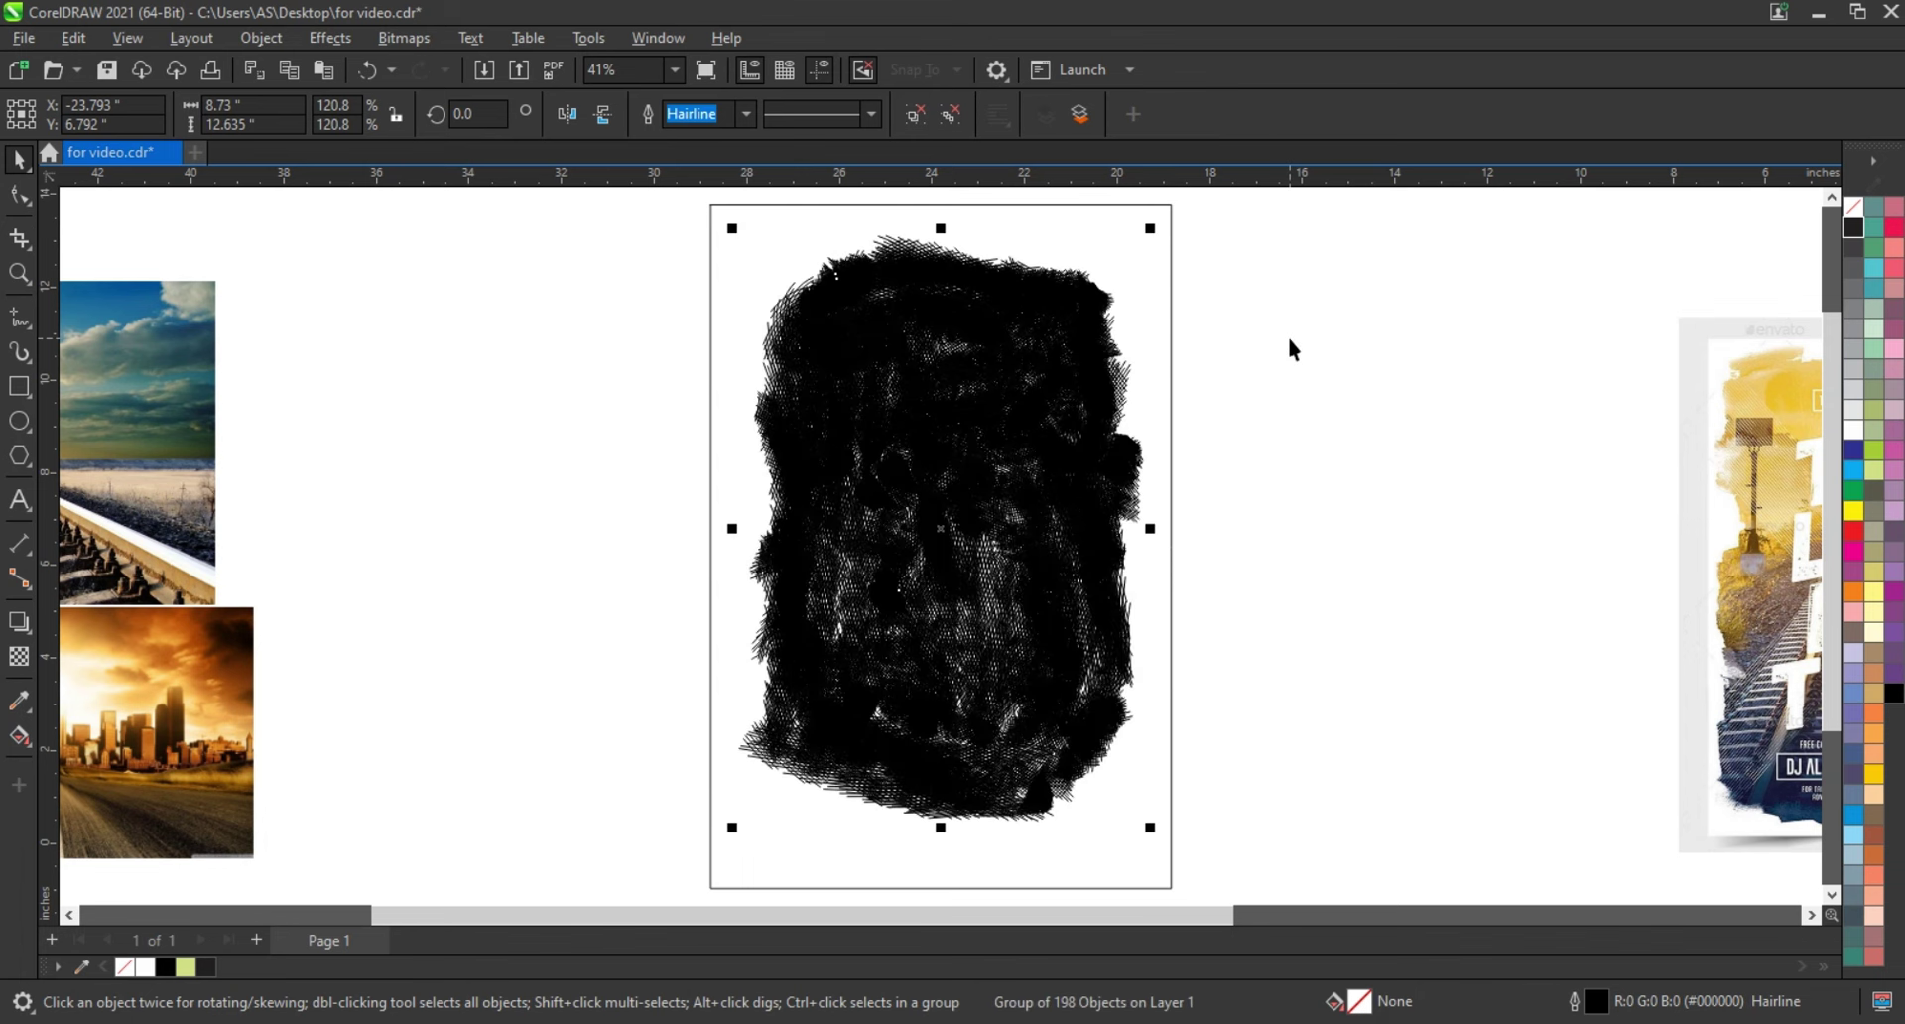
left_click_drag(212, 651, 1032, 675)
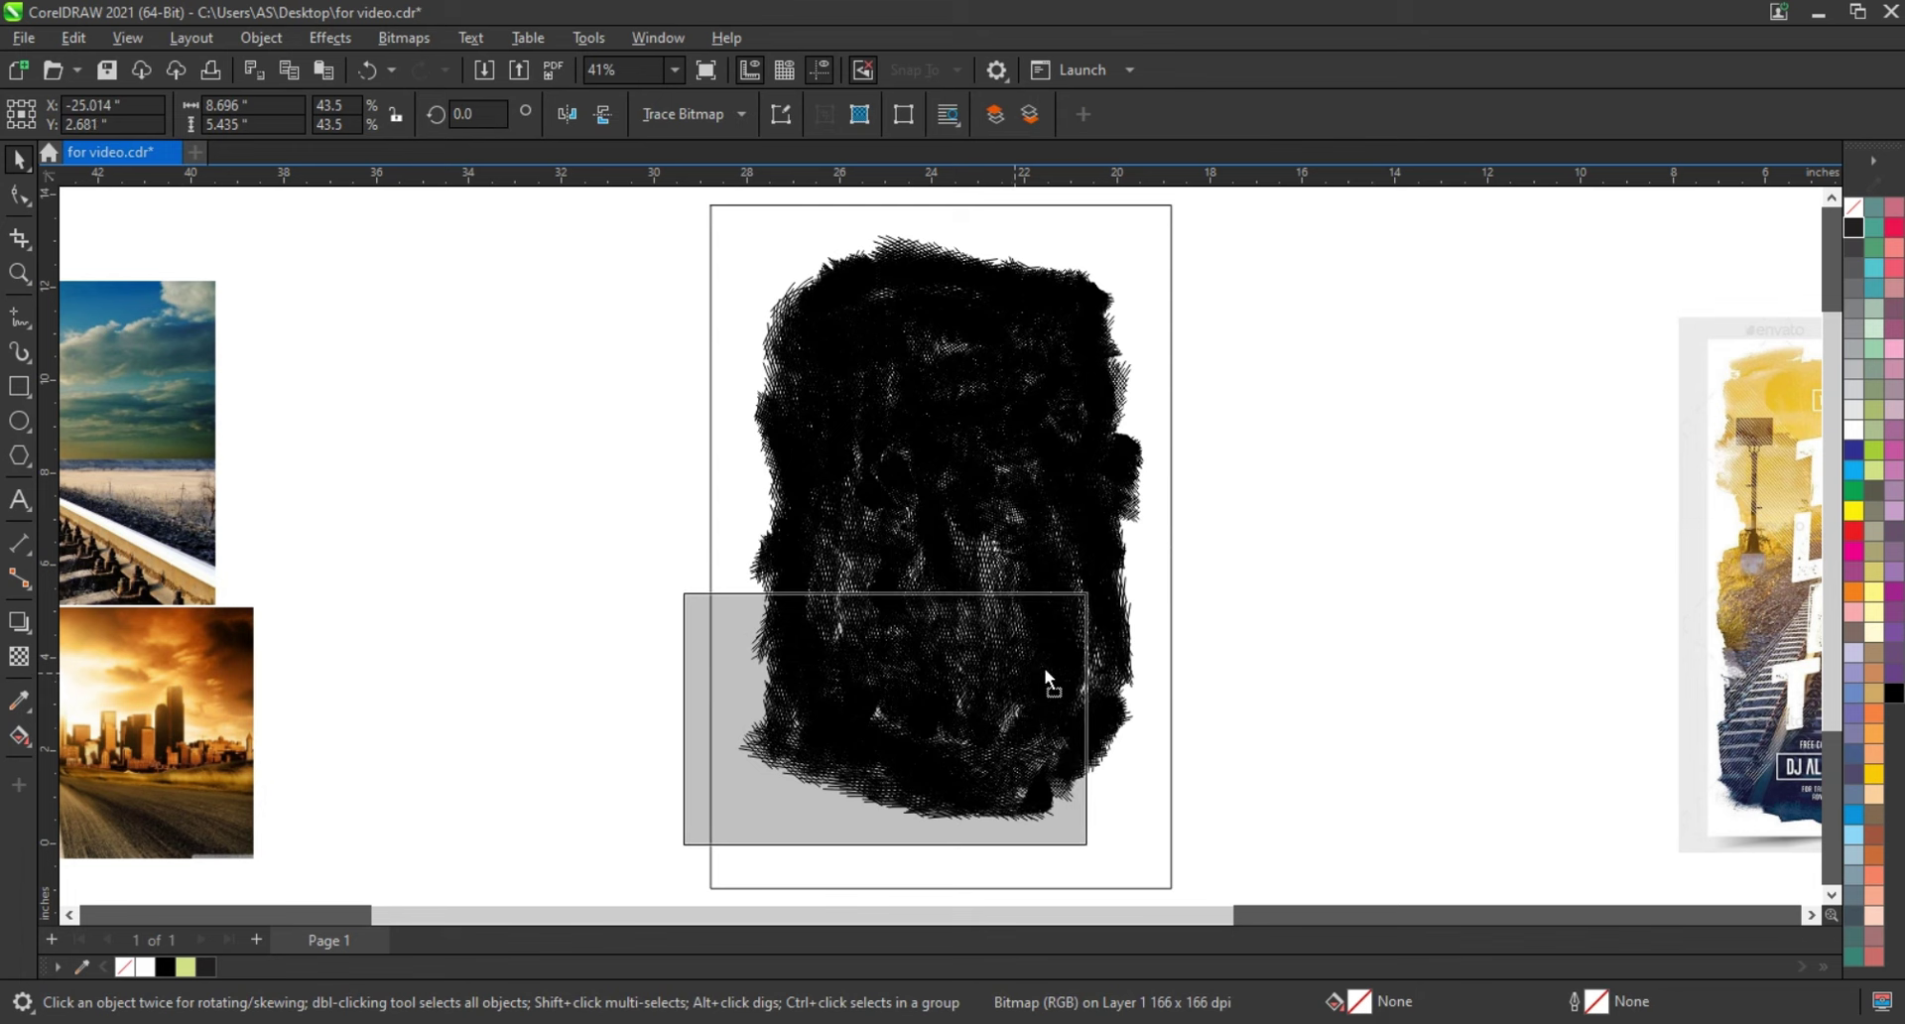
left_click_drag(1032, 670, 1039, 663)
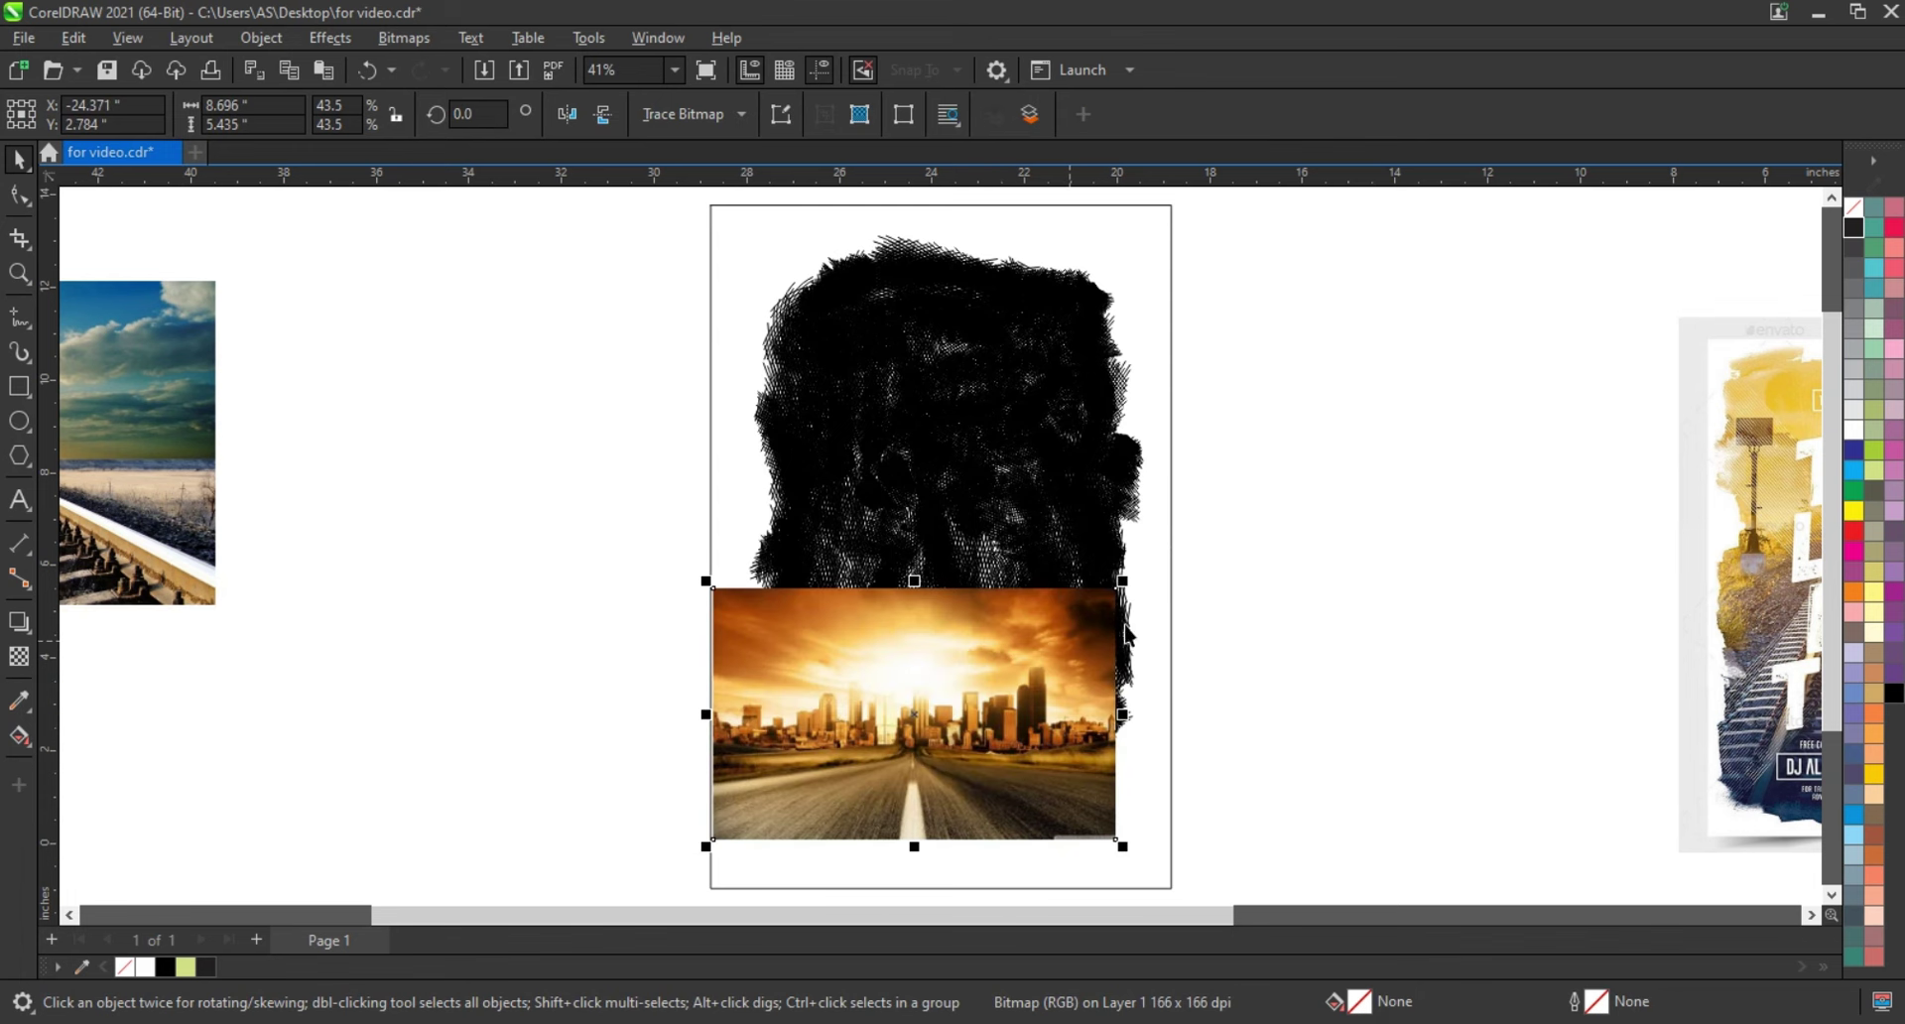
left_click(27, 661)
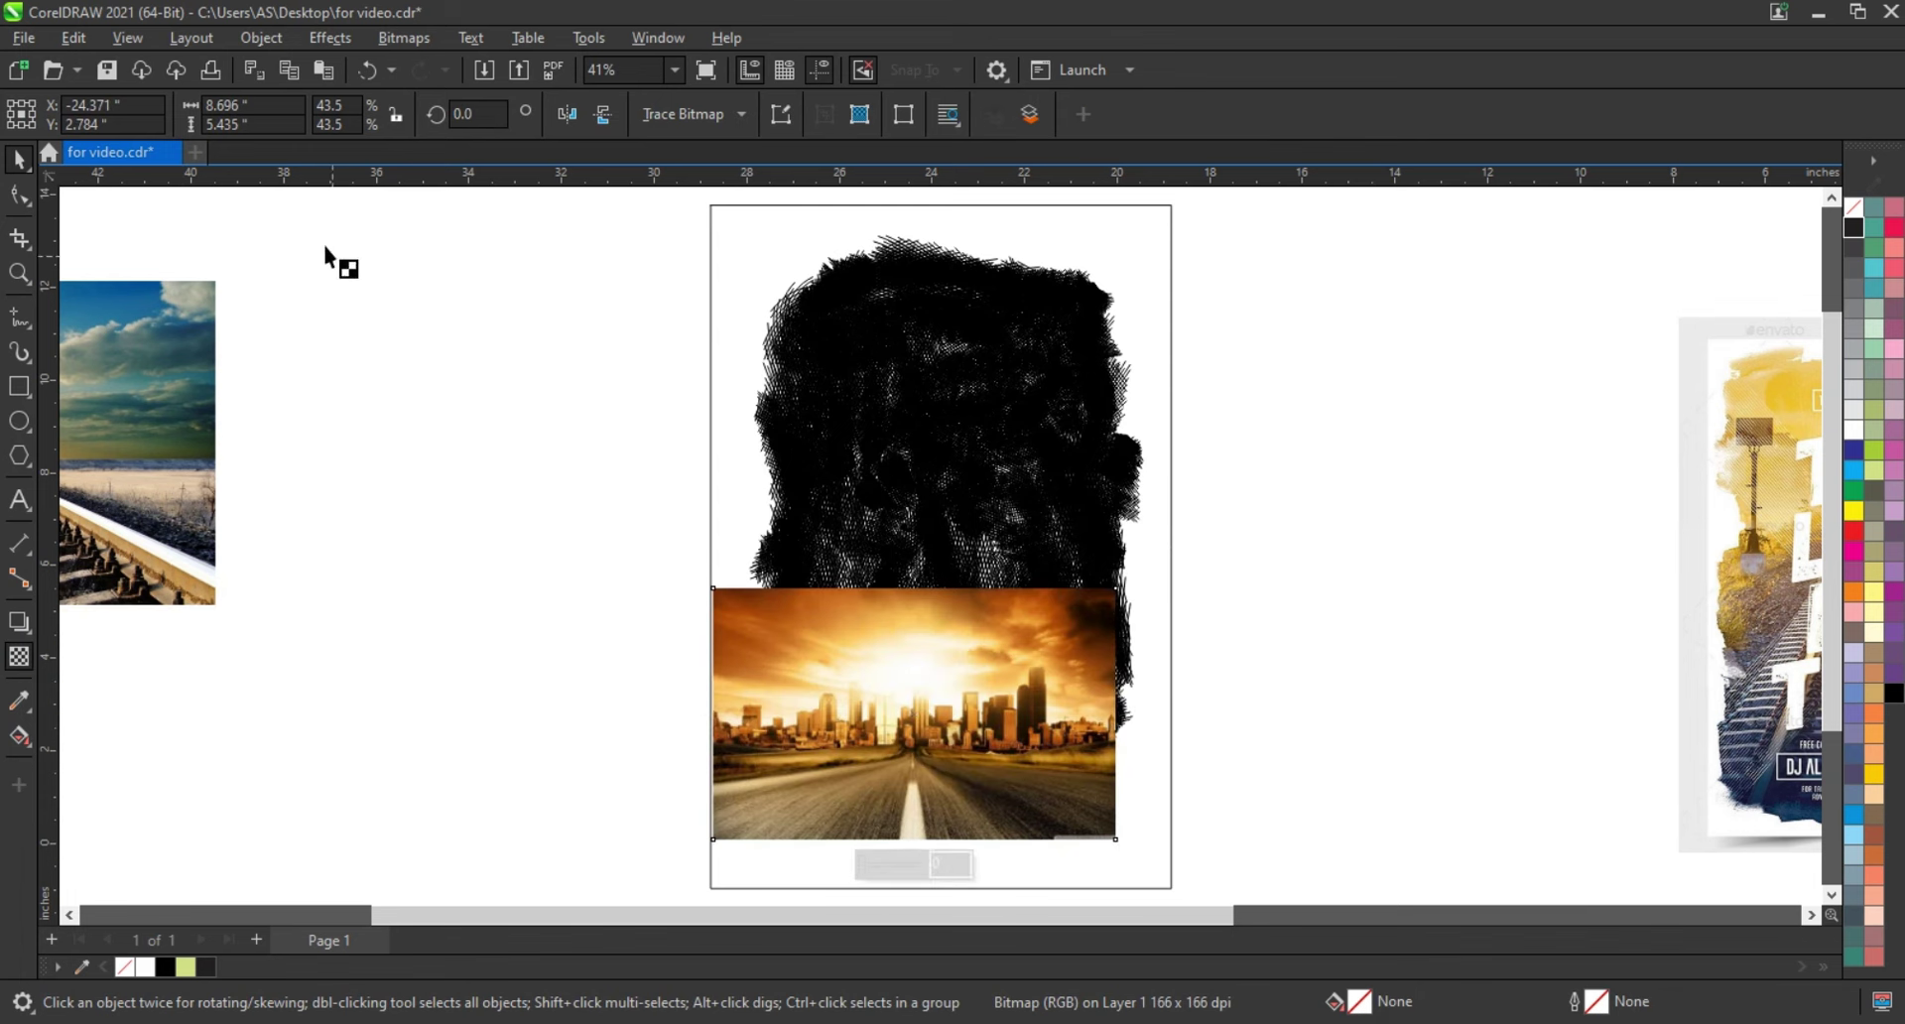
left_click(325, 123)
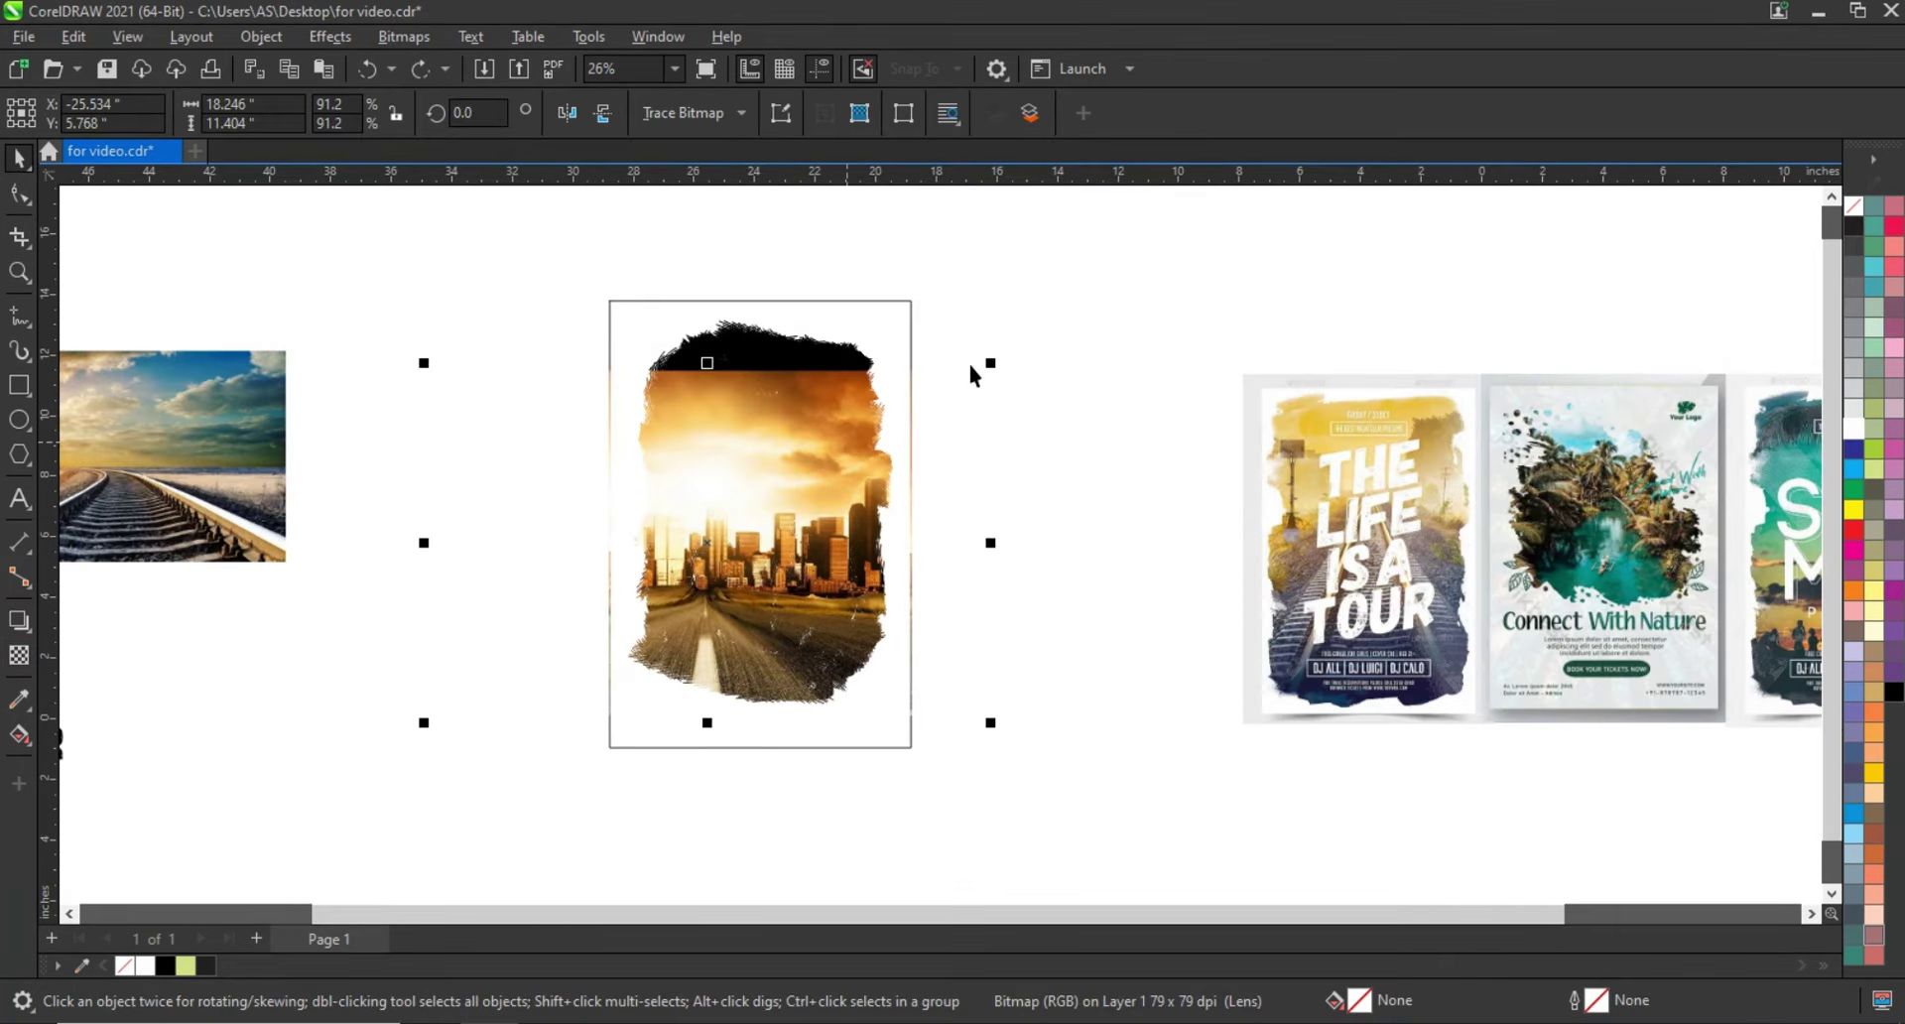
Enlarge the city-photo lens over the whole shape and trim its left and right edges to the page
left_click_drag(990, 363, 1083, 305)
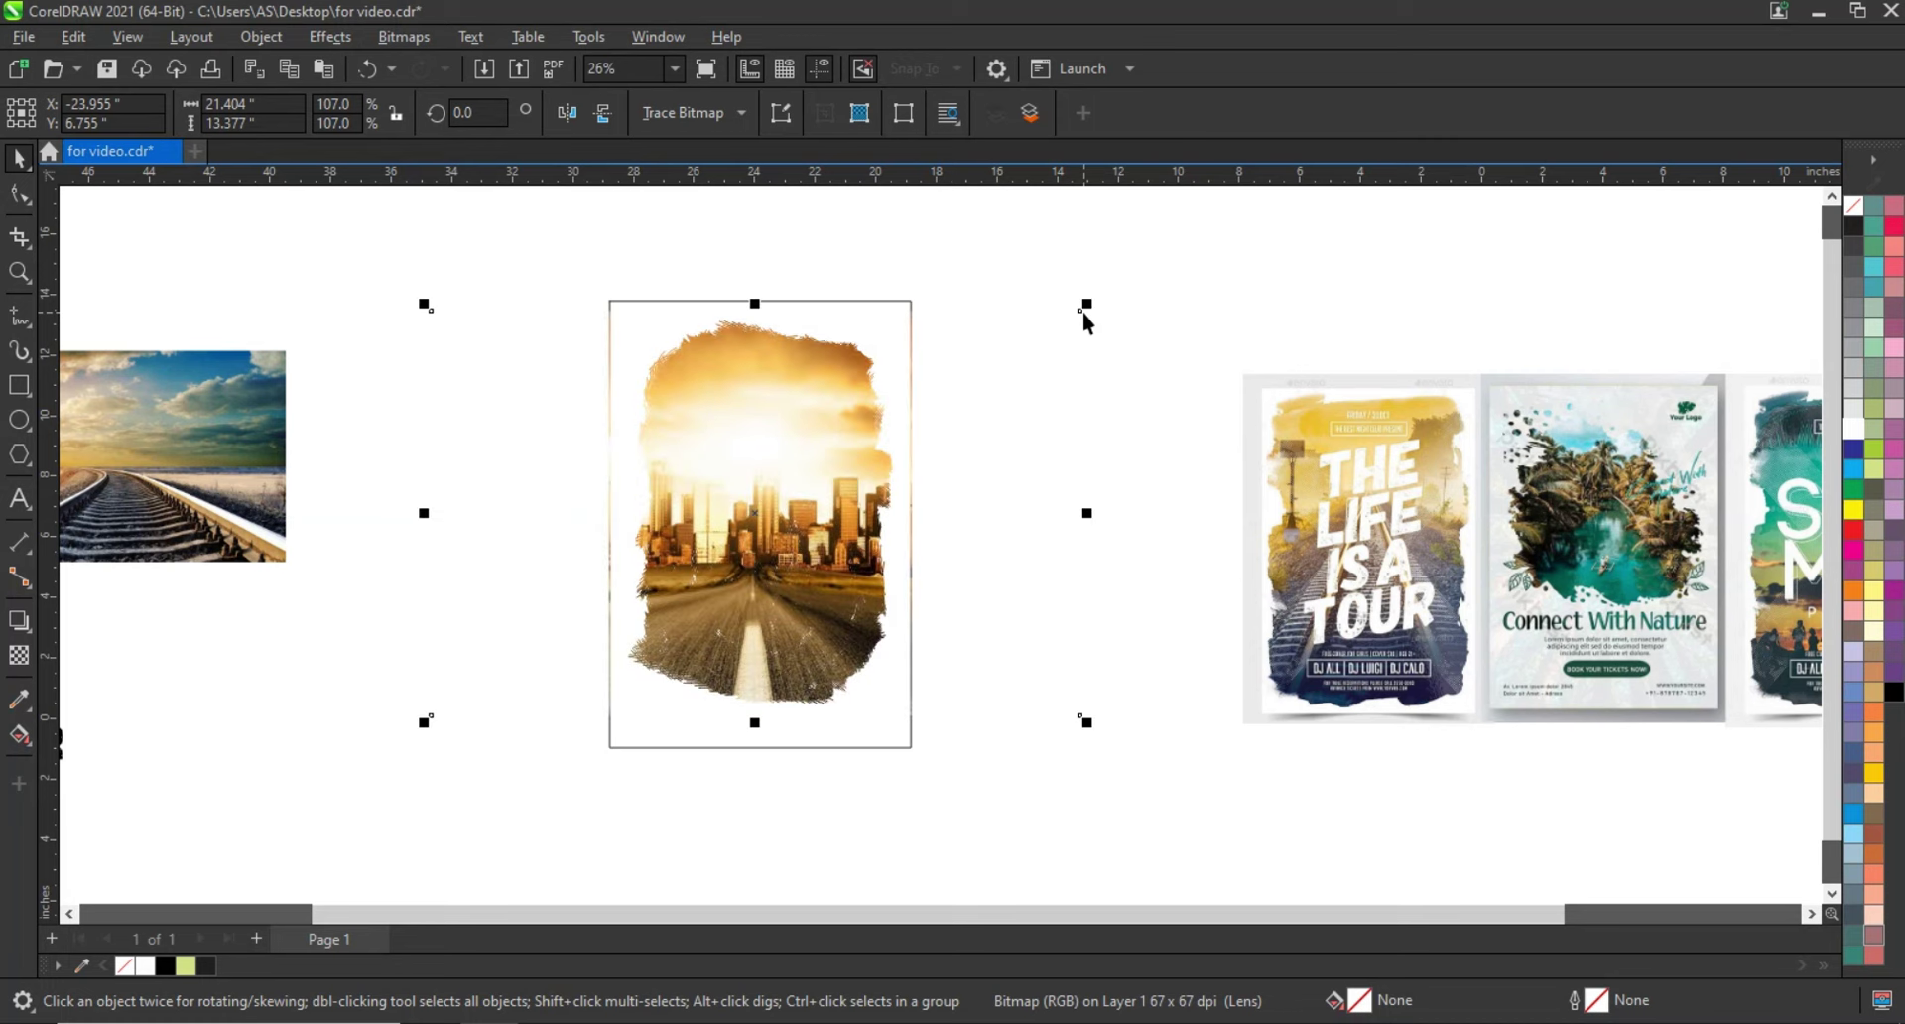
left_click(20, 195)
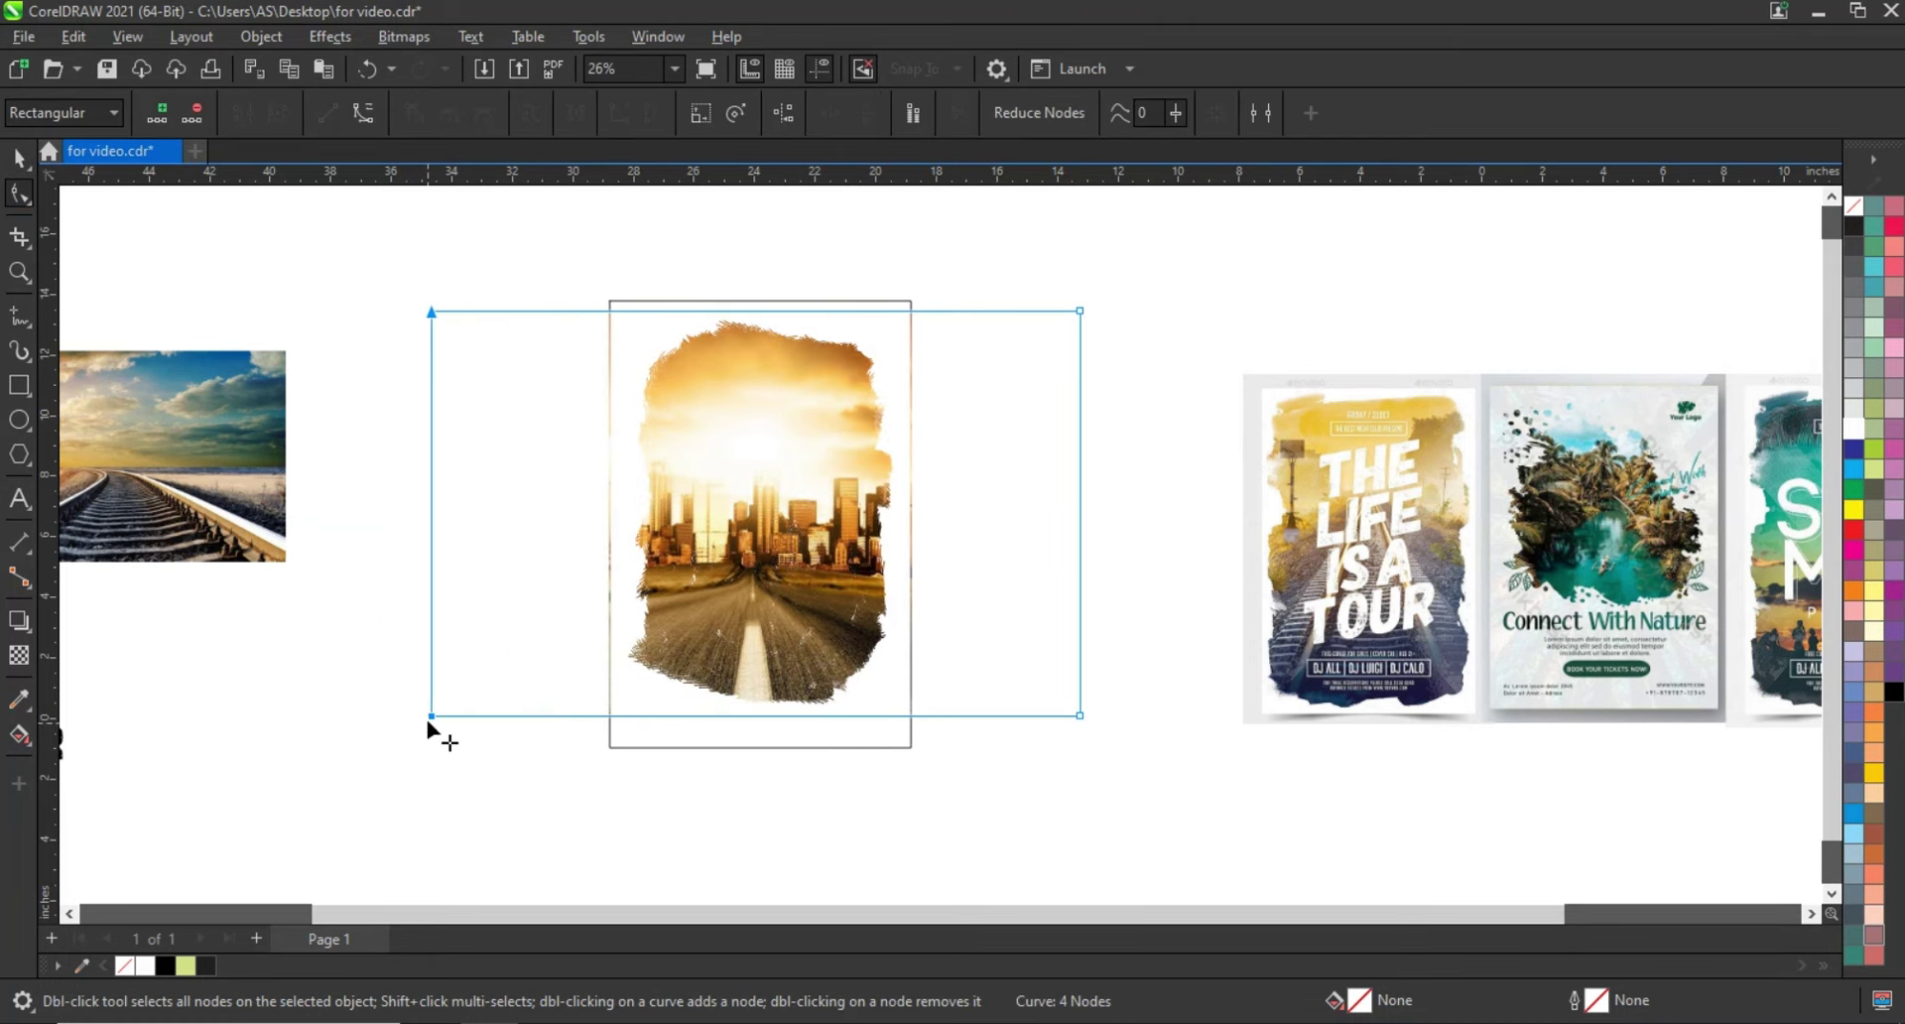
left_click_drag(427, 723, 620, 723)
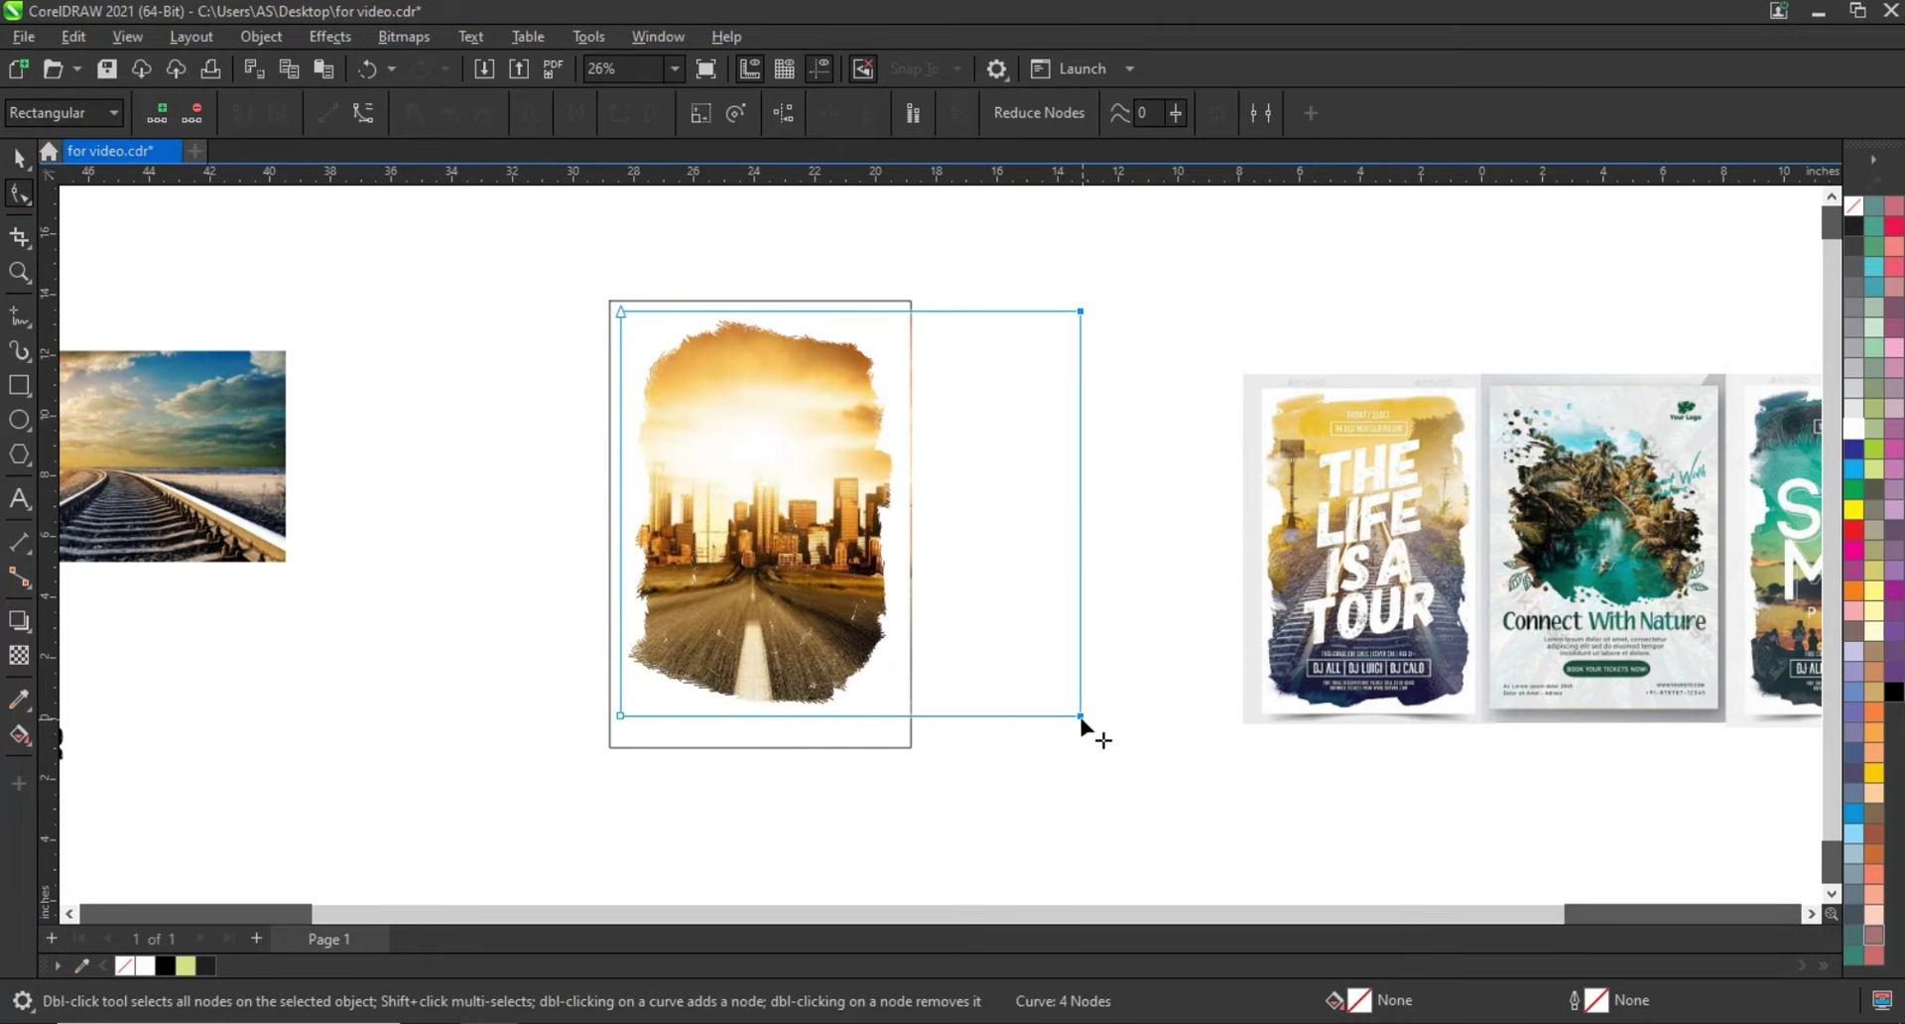
left_click_drag(1081, 715, 904, 715)
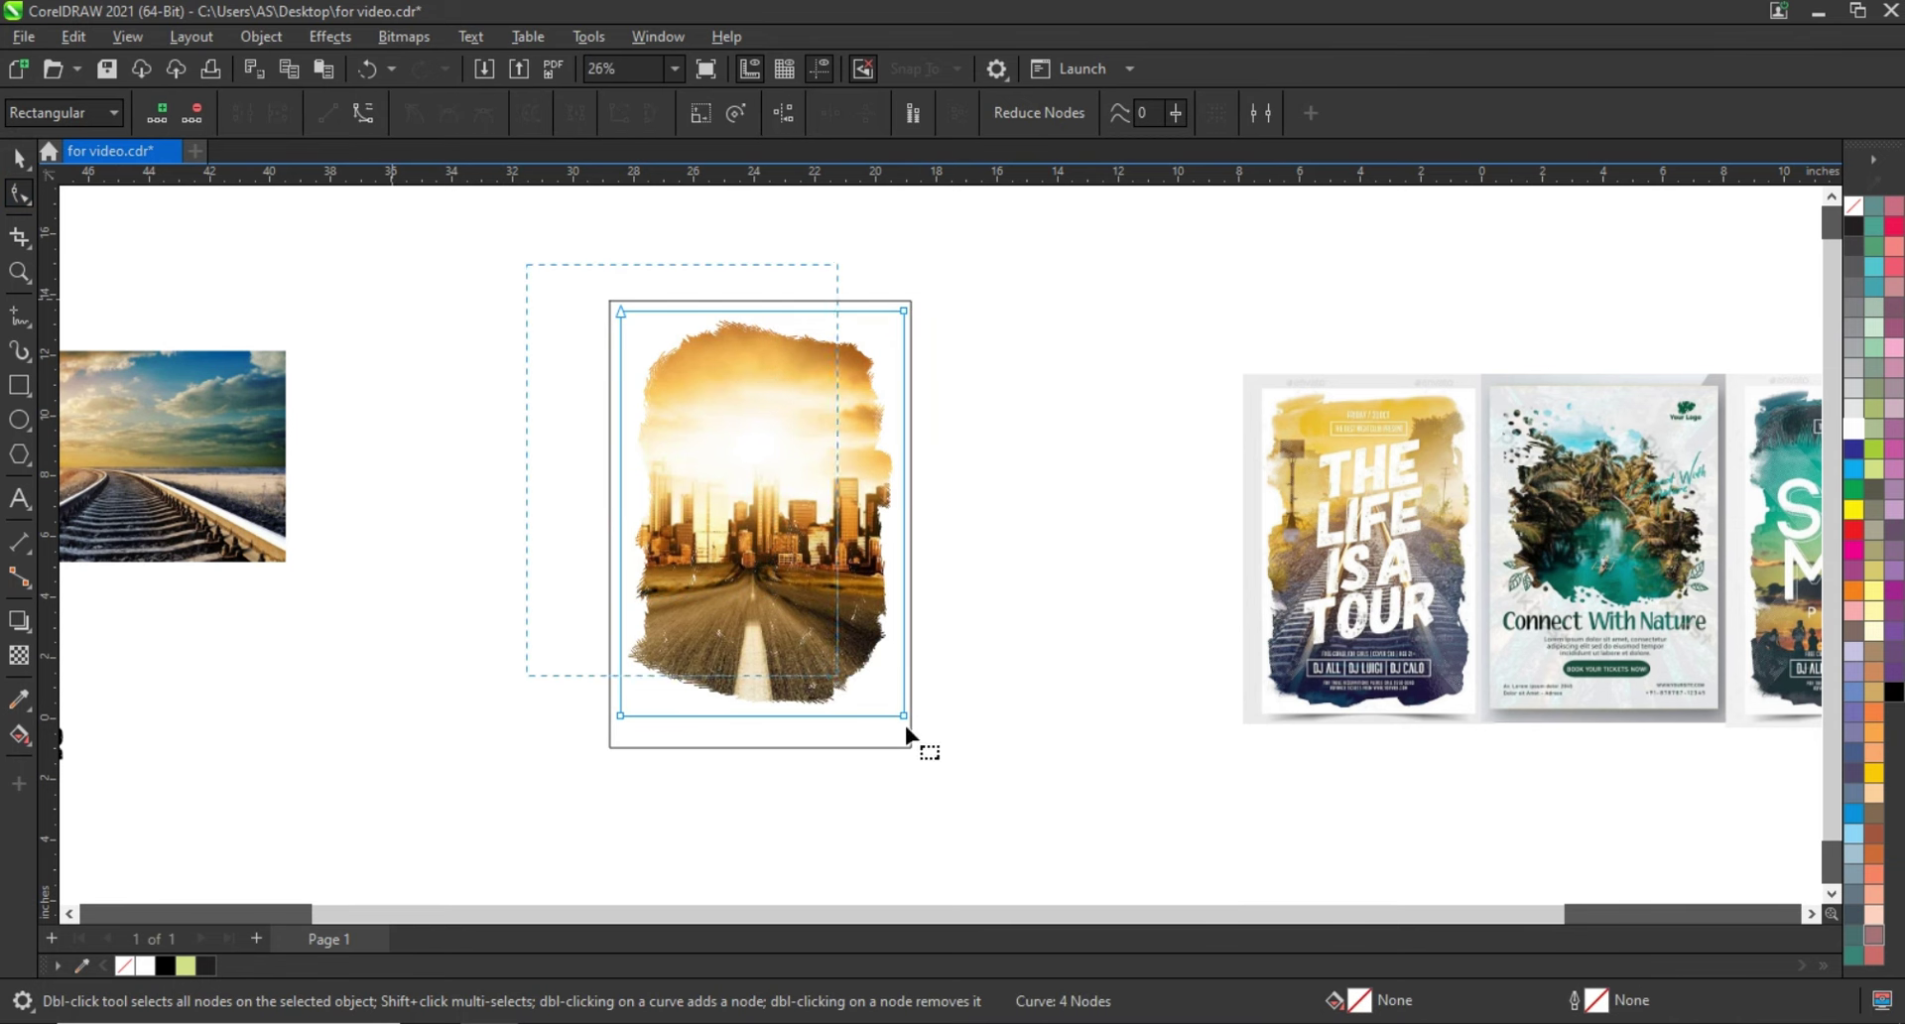
Shift the finished city poster right and drag the railway photo onto the left brush shape
left_click(20, 156)
mouse_move(842, 588)
left_mouse_down()
mouse_move(1095, 598)
mouse_move(711, 596)
left_mouse_up()
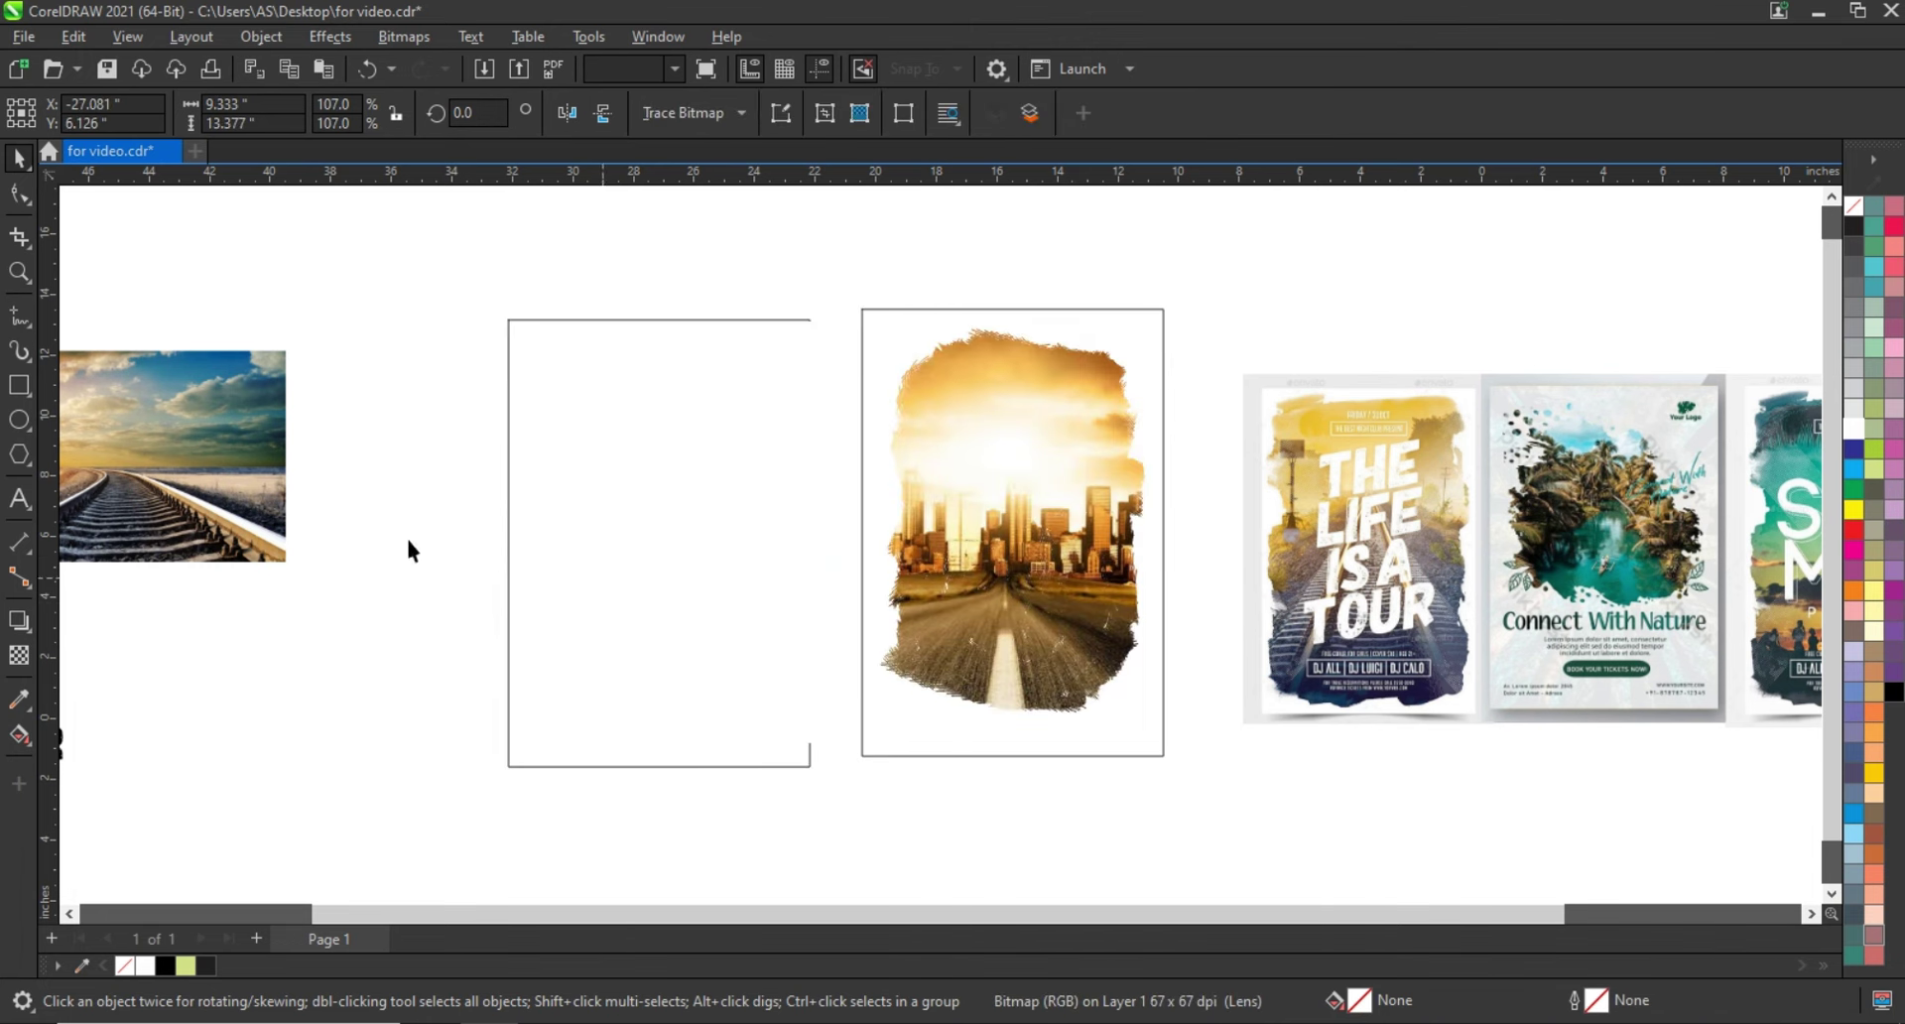
left_click_drag(194, 499, 722, 656)
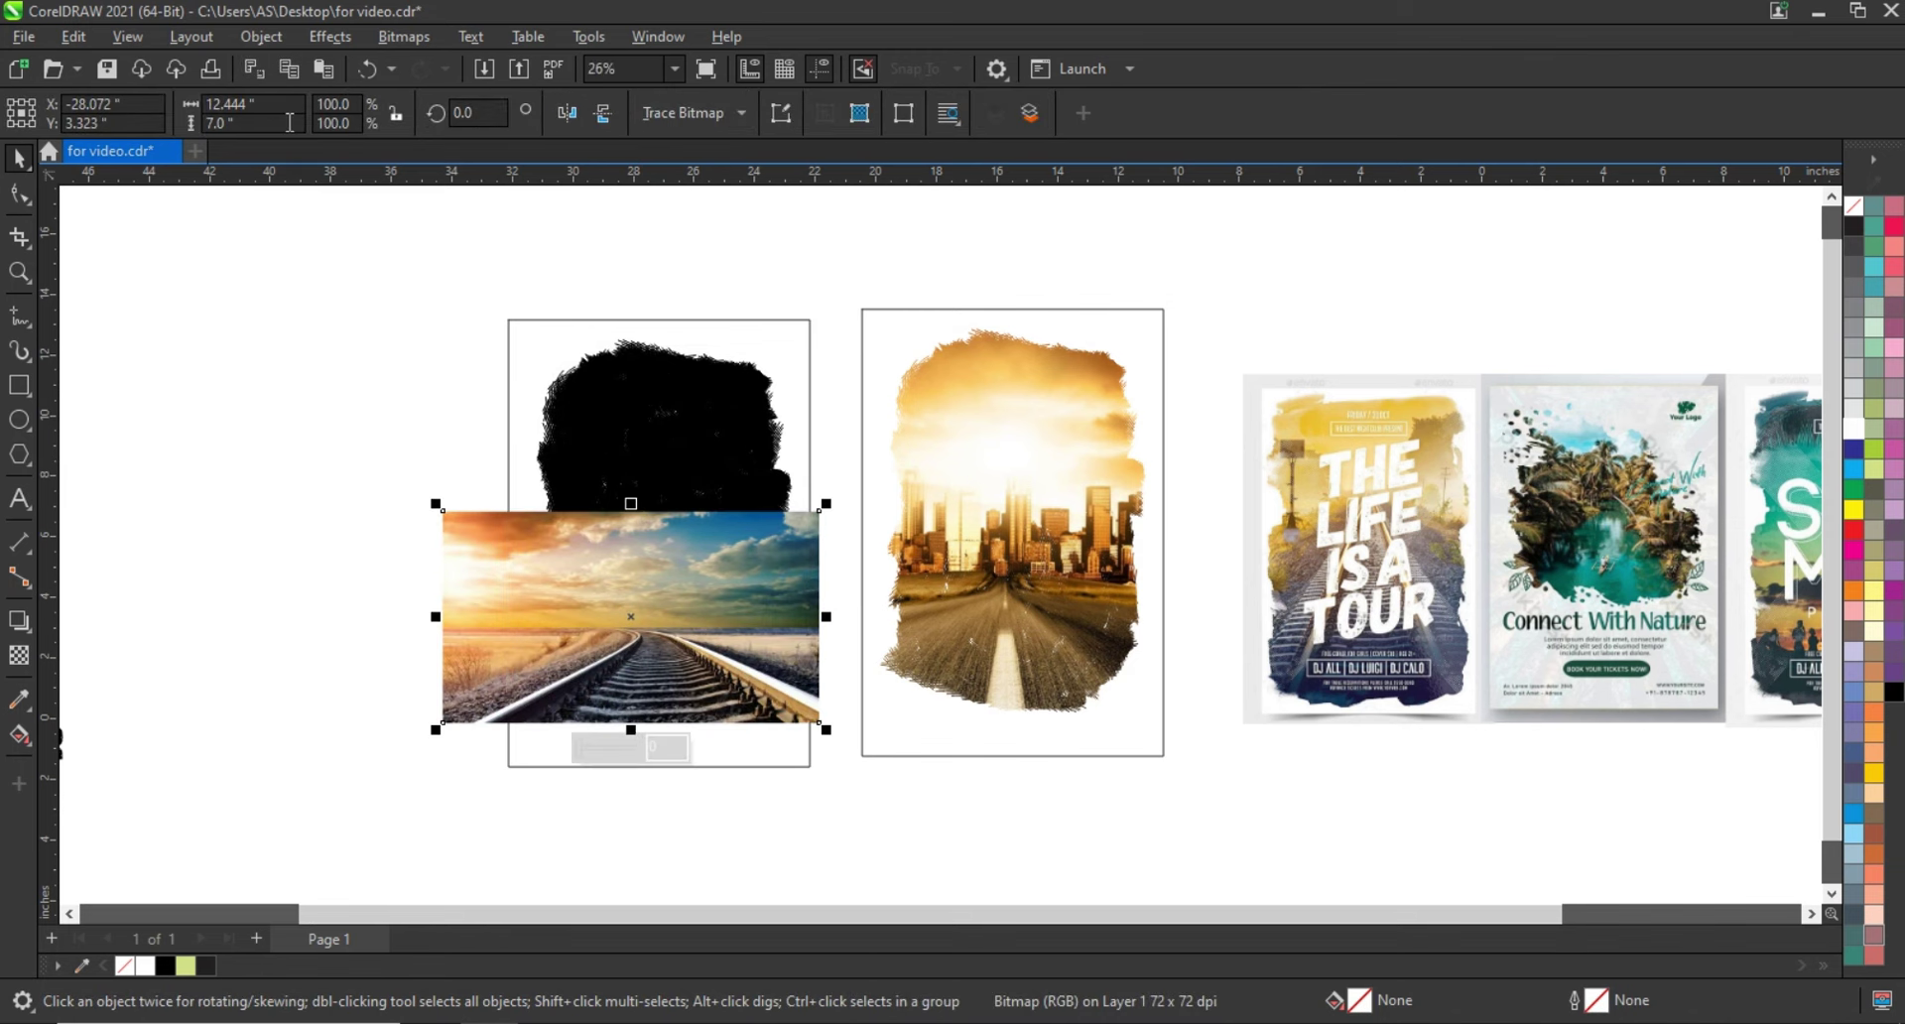
Blend the railway photo in Screen mode and scale and shift its lens over the left poster
left_click(18, 655)
left_click(323, 113)
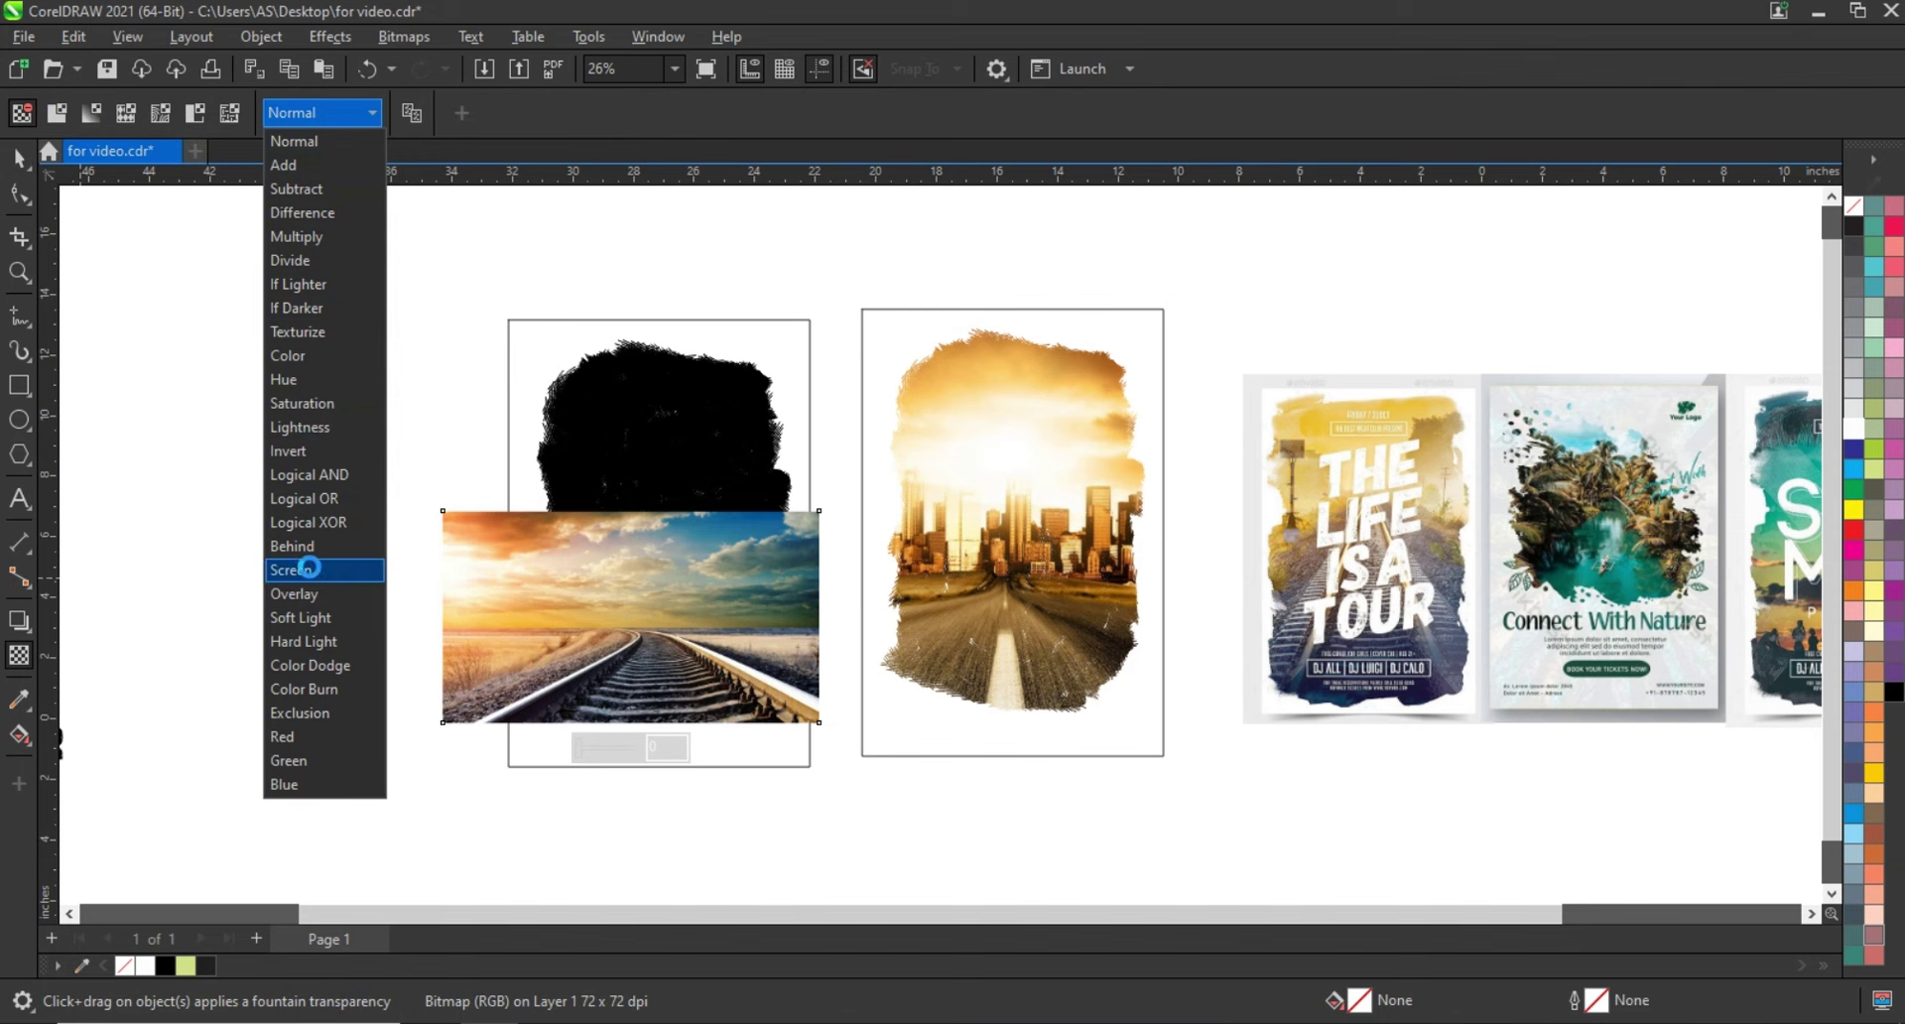
left_click(306, 570)
left_click_drag(824, 506, 1148, 308)
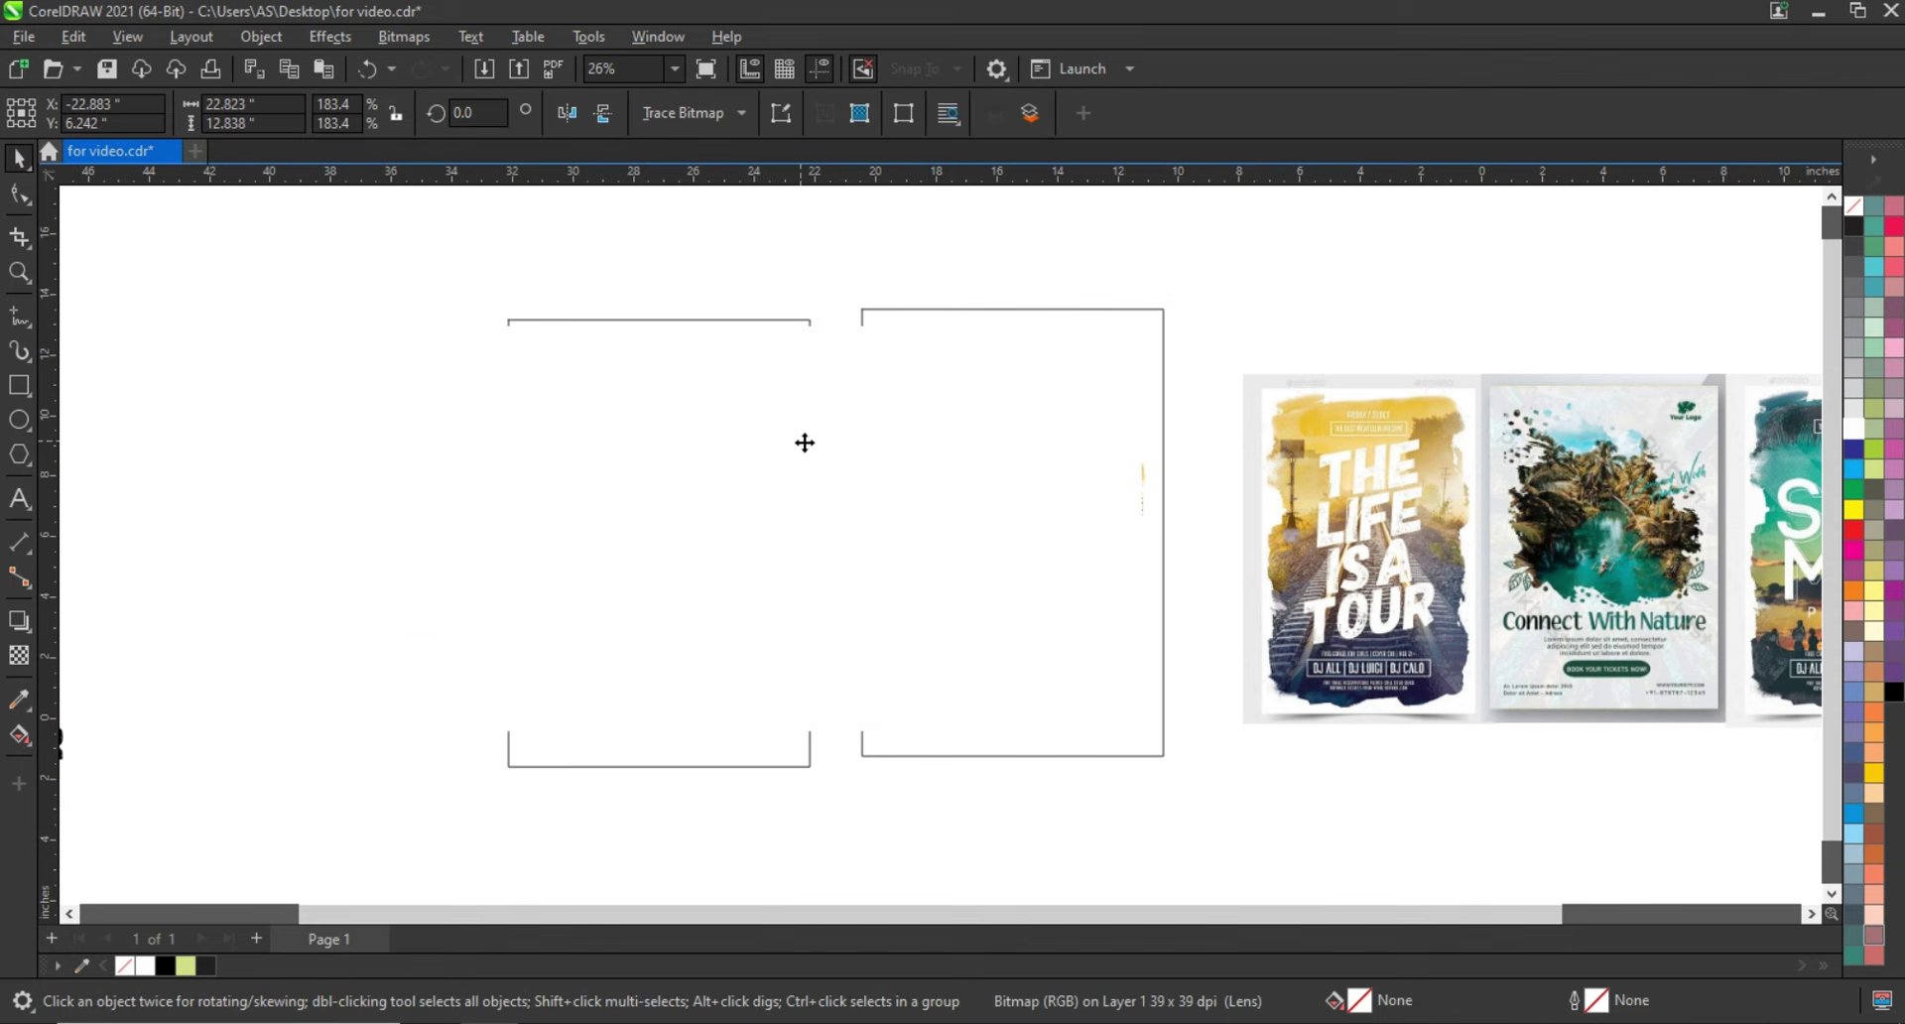
left_click_drag(813, 445, 665, 456)
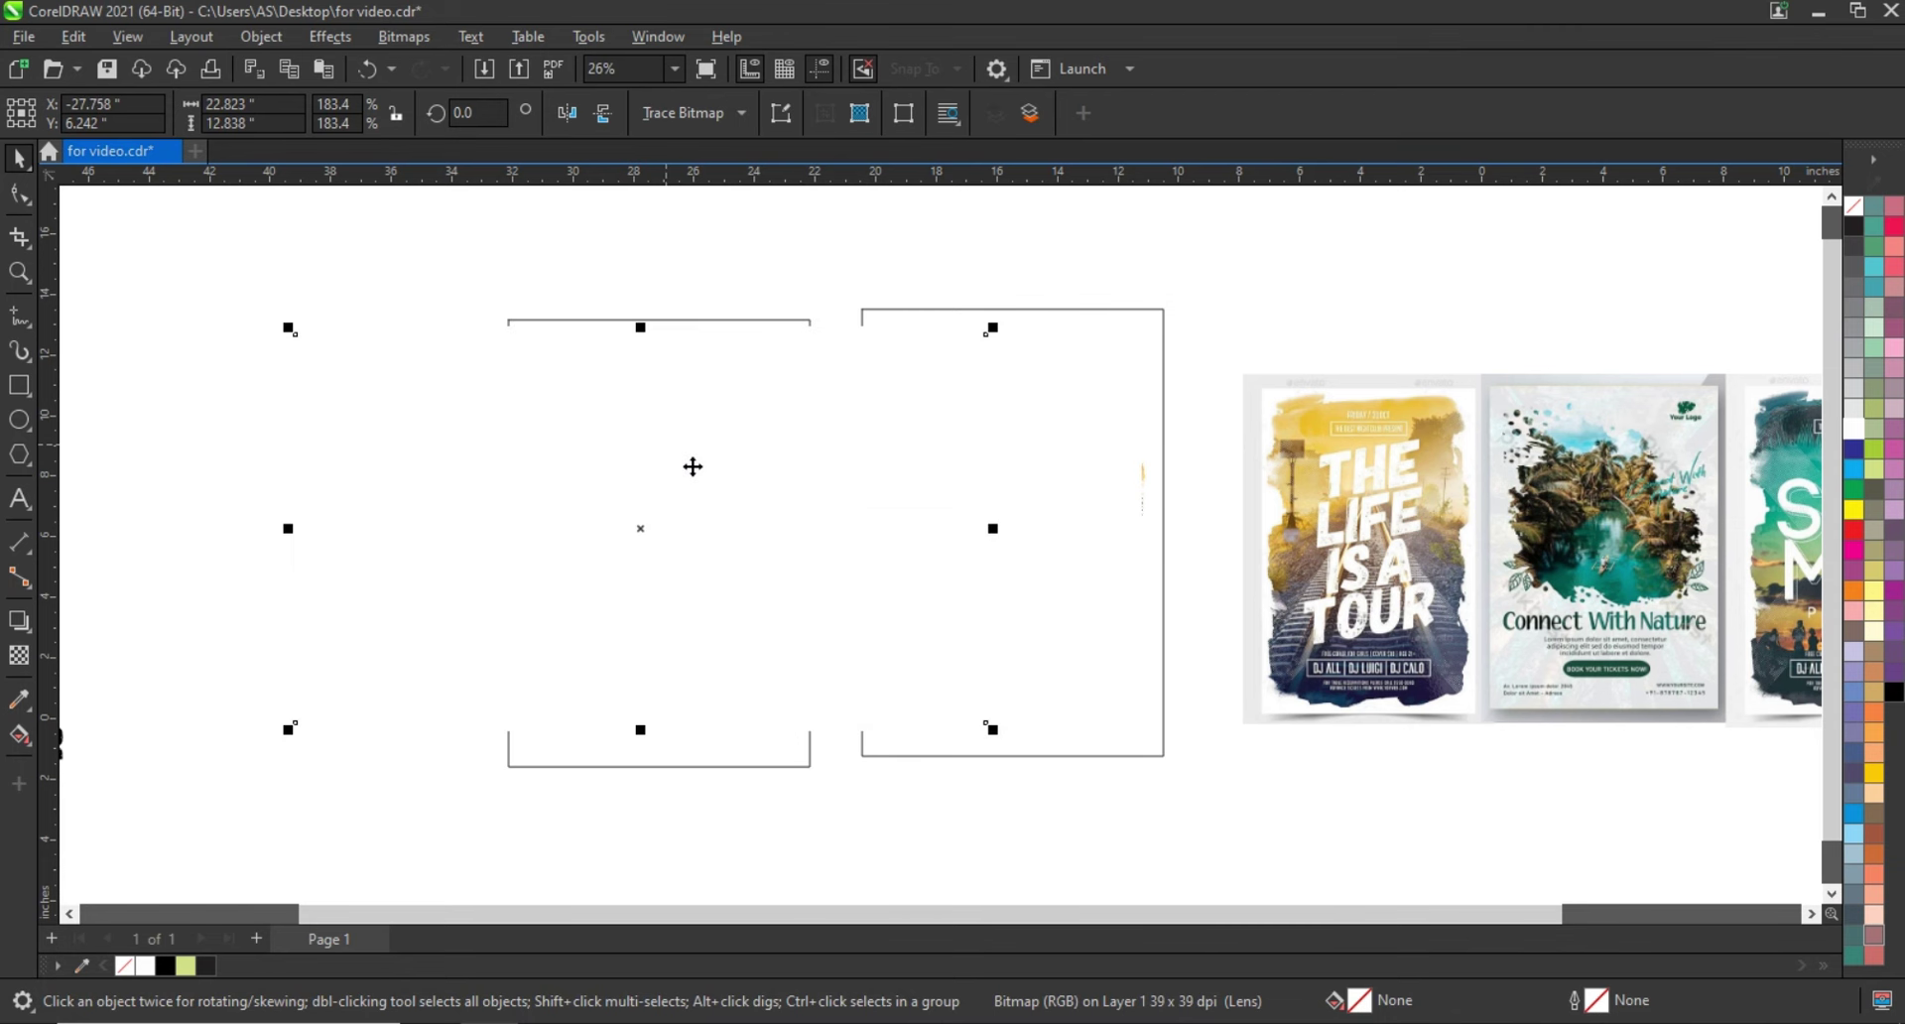
key("Escape")
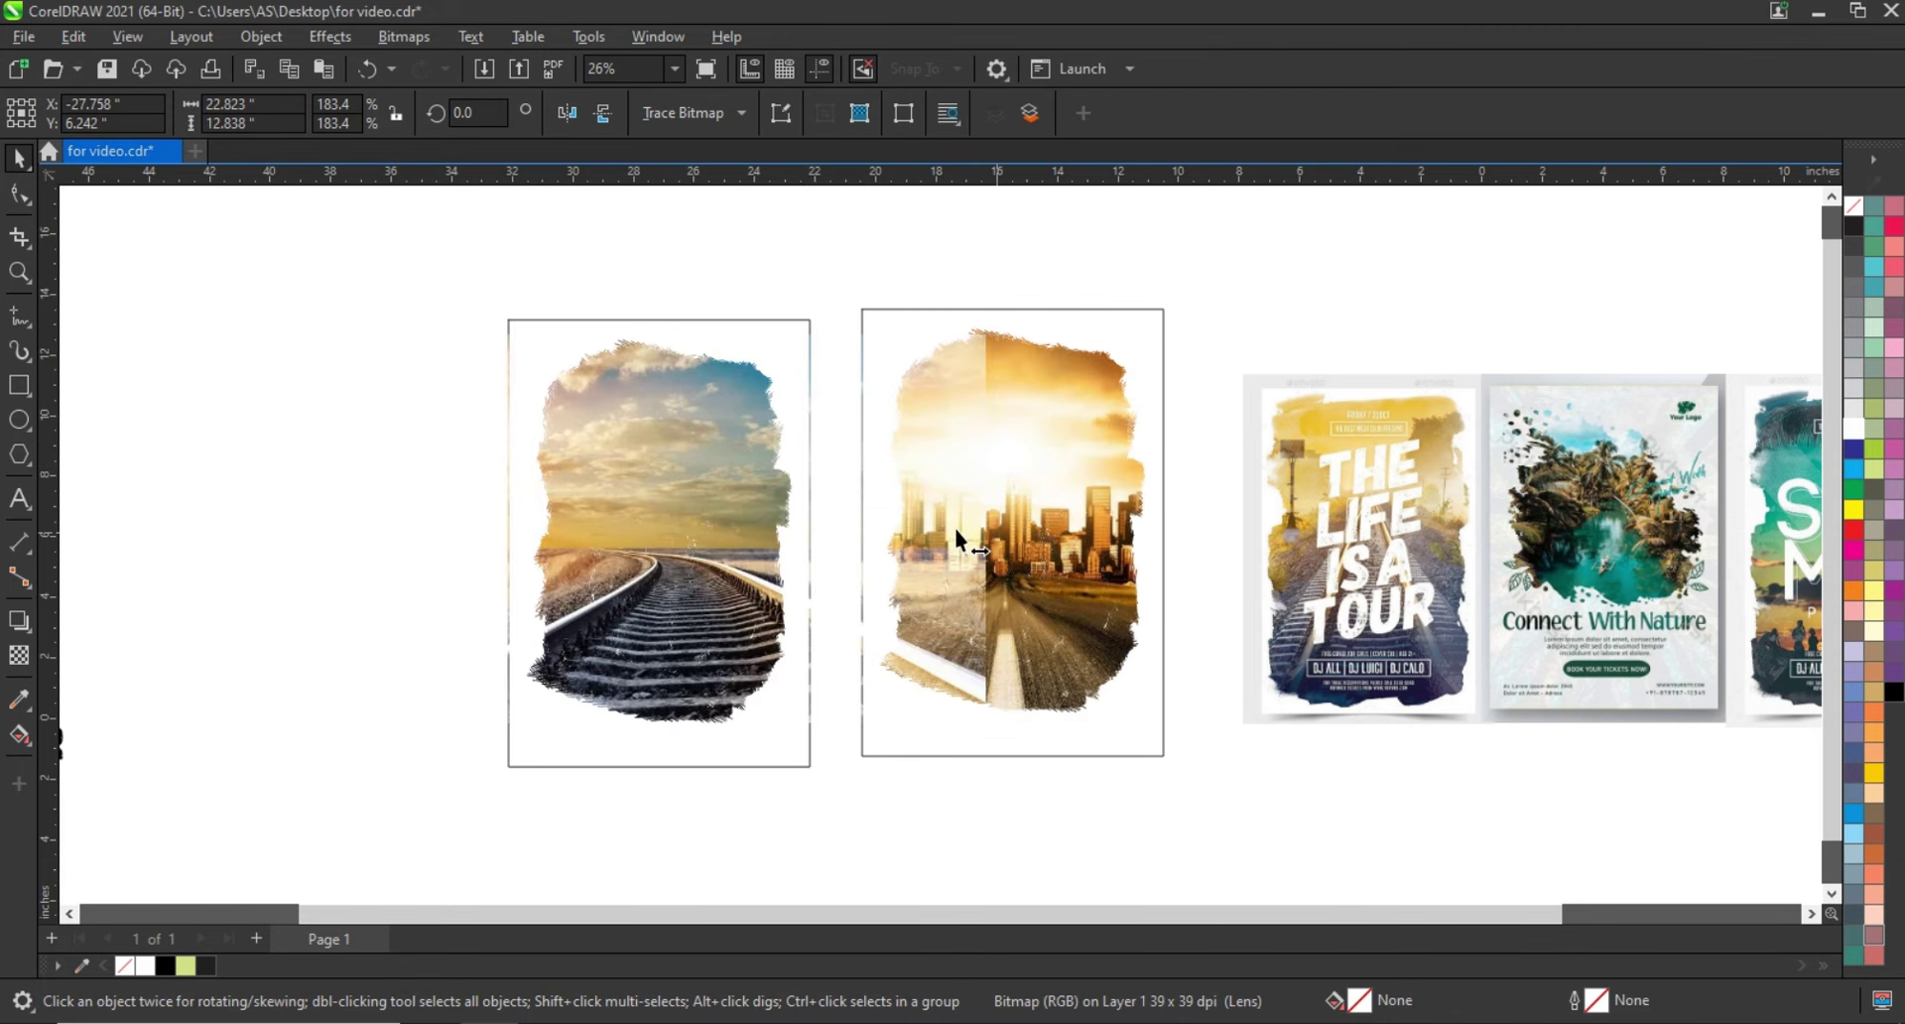
scroll(764, 450, "up", 2)
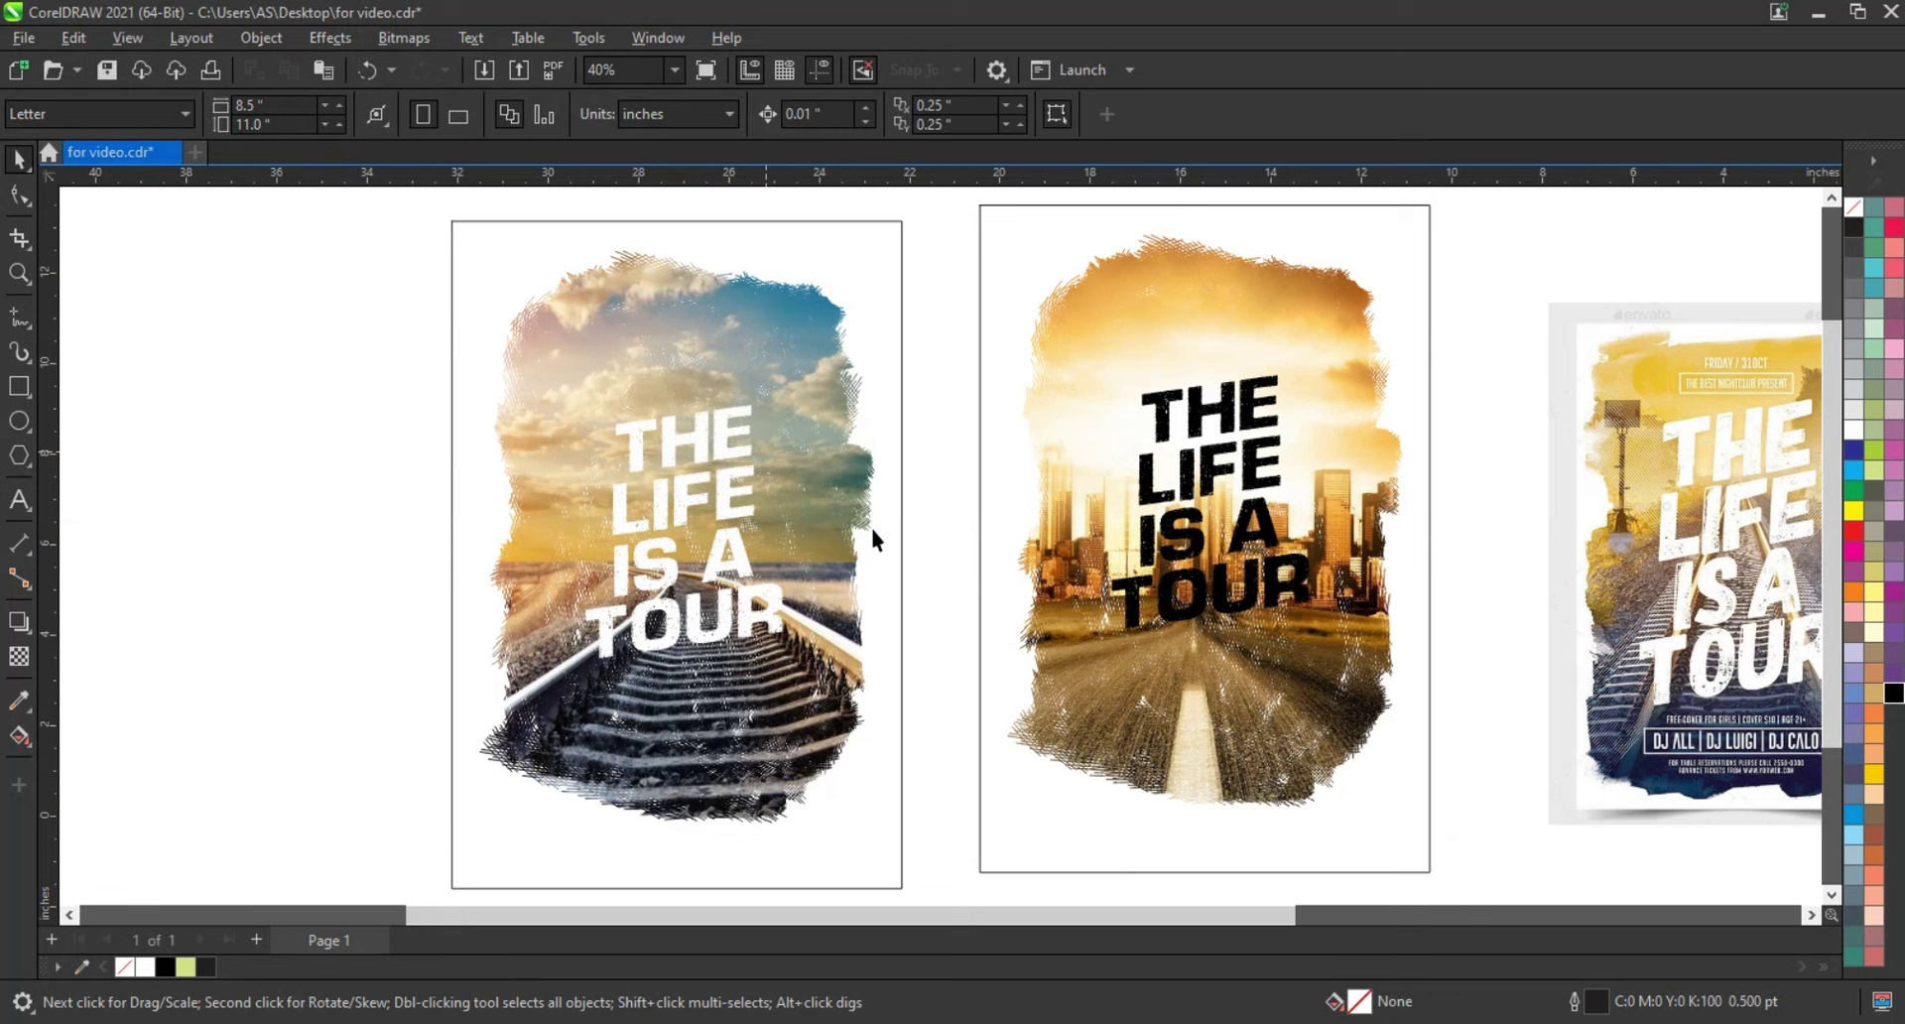